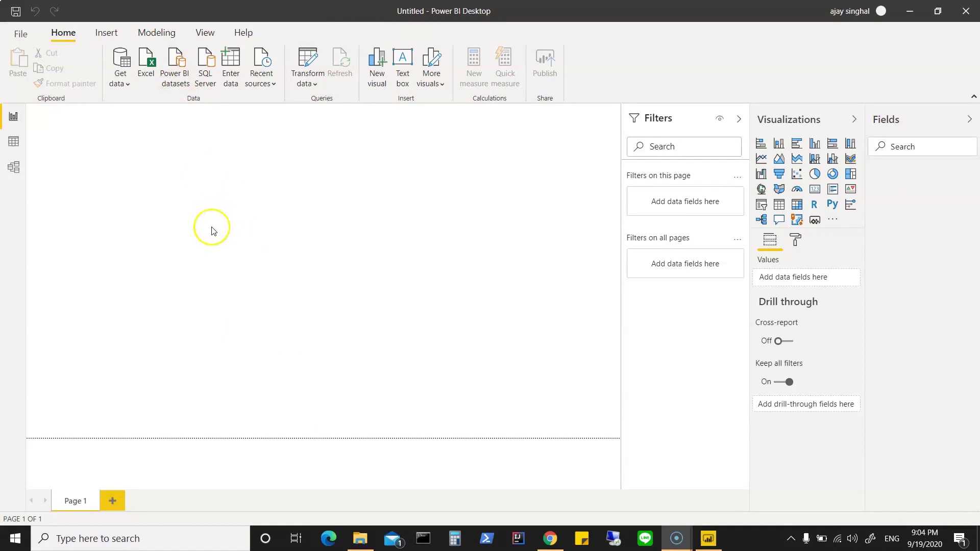
Step: Connect to the Excel workbook global_superstore_2016_v0.1 in the Superstore folder as the data source
left_click(162, 33)
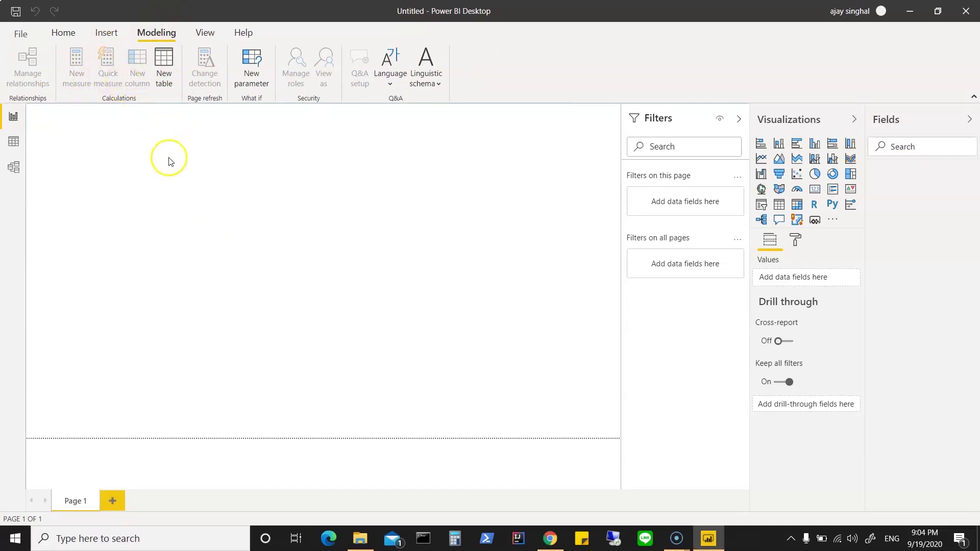
left_click(67, 33)
left_click(127, 82)
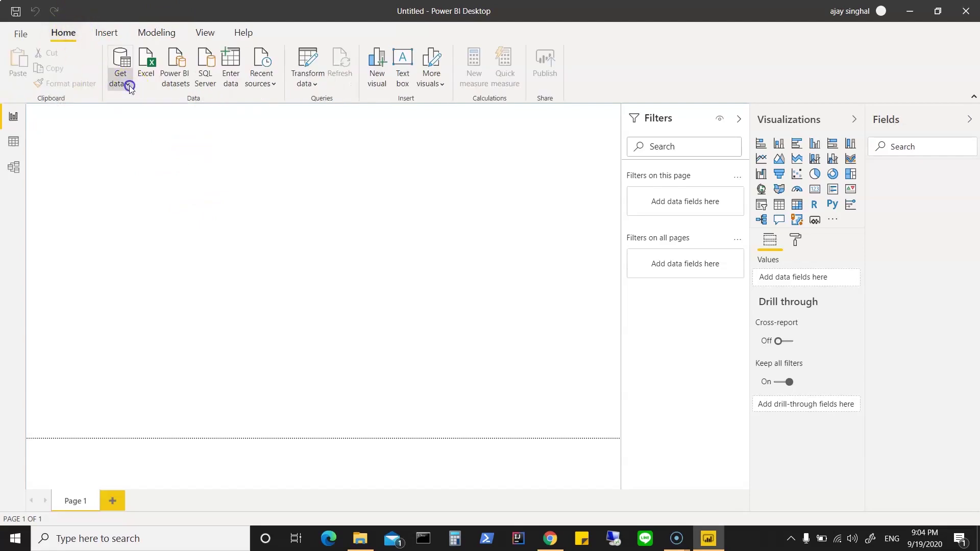
left_click(137, 128)
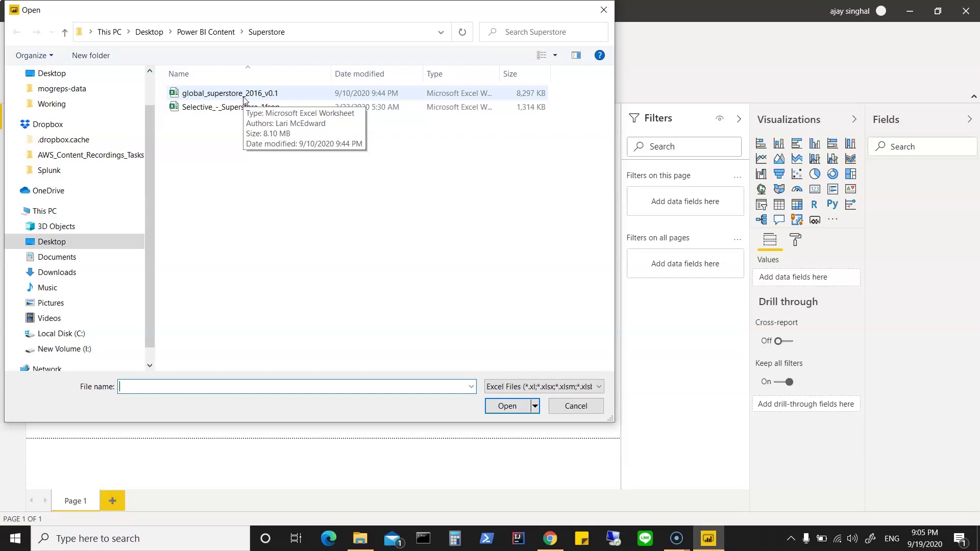
left_click(243, 97)
left_click(507, 407)
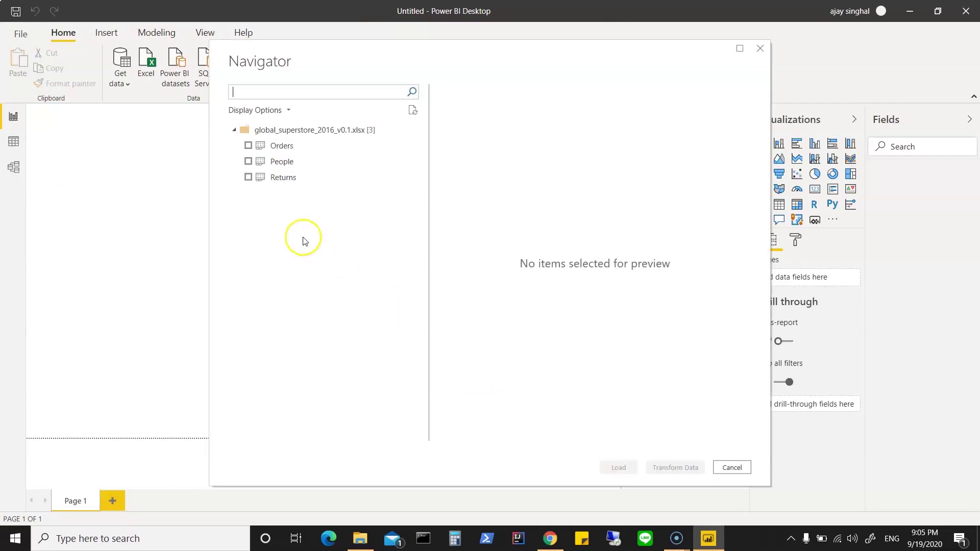
Step: Select the Orders, People and Returns sheets of the workbook and bring them into the Power Query Editor for transformation
left_click(248, 146)
left_click(249, 162)
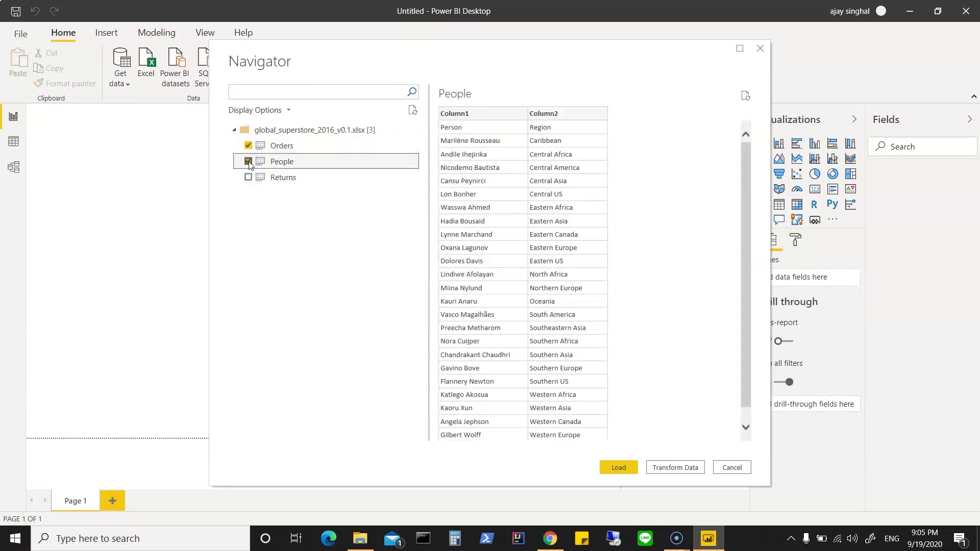
left_click(248, 177)
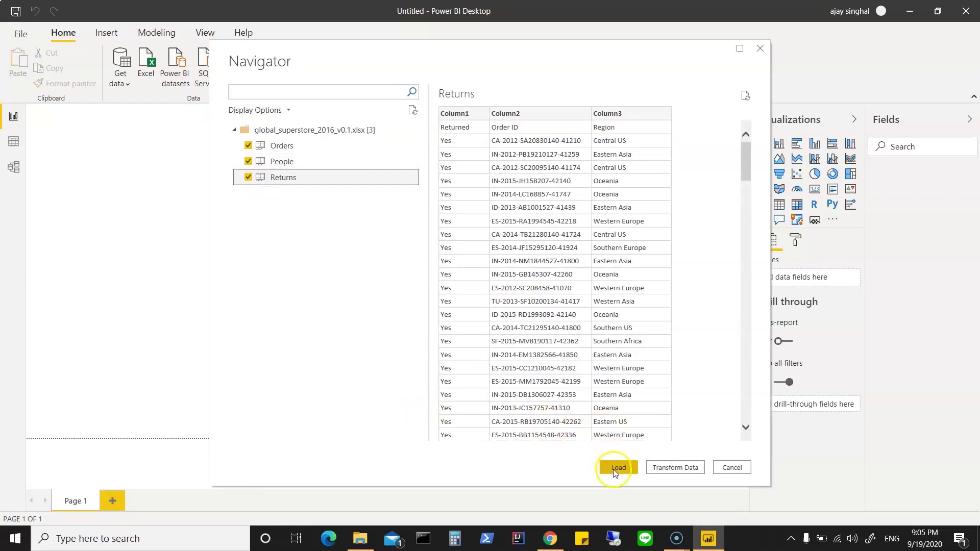
left_click(679, 468)
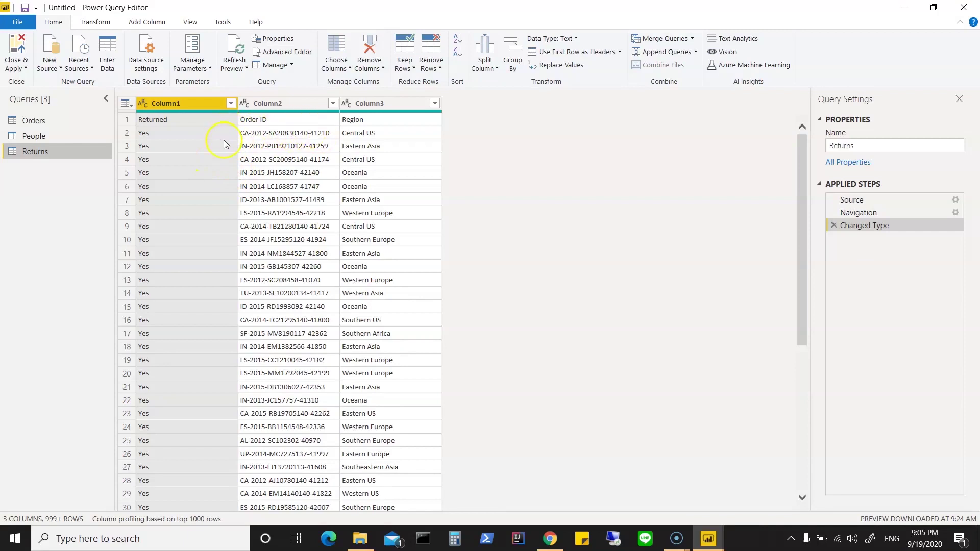
Step: Promote the first row of the Returns query to column headers
left_click(128, 104)
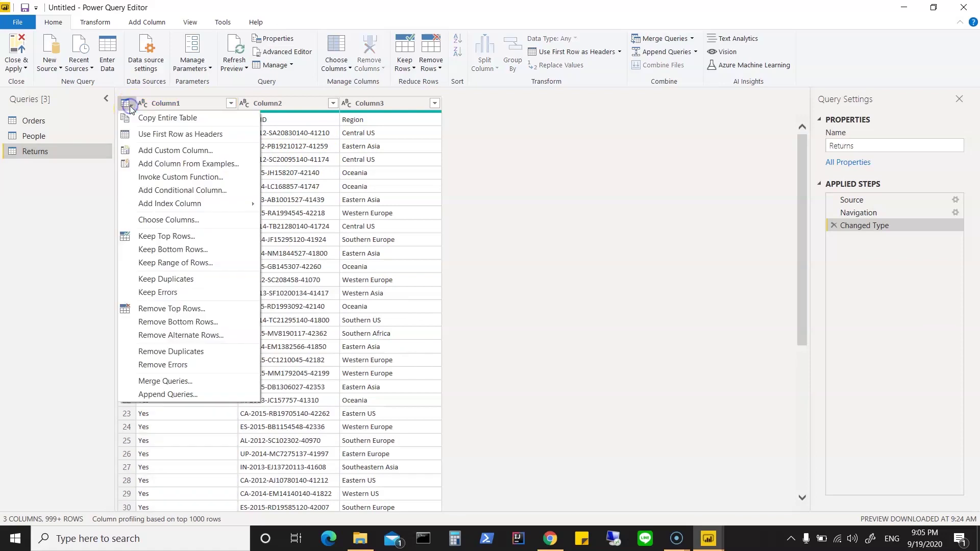
left_click(140, 134)
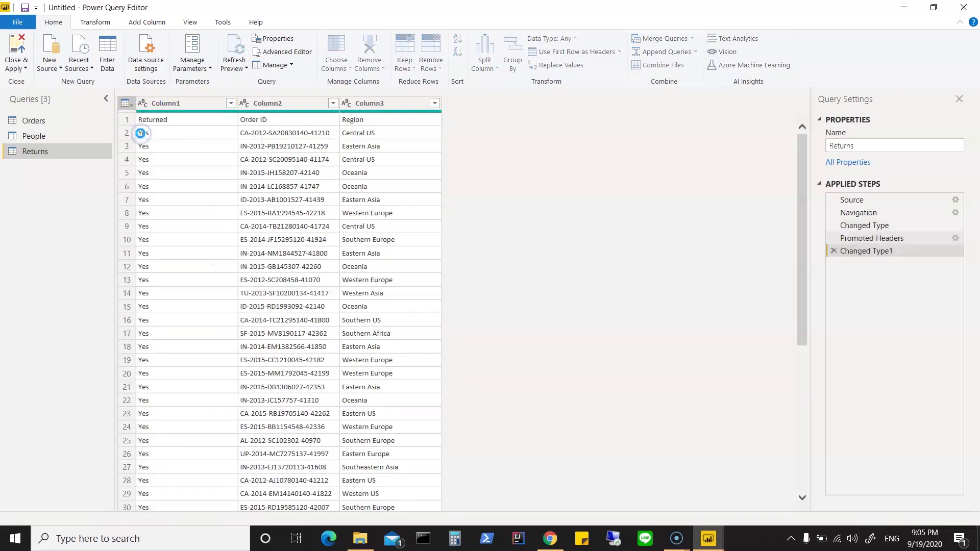
left_click(164, 147)
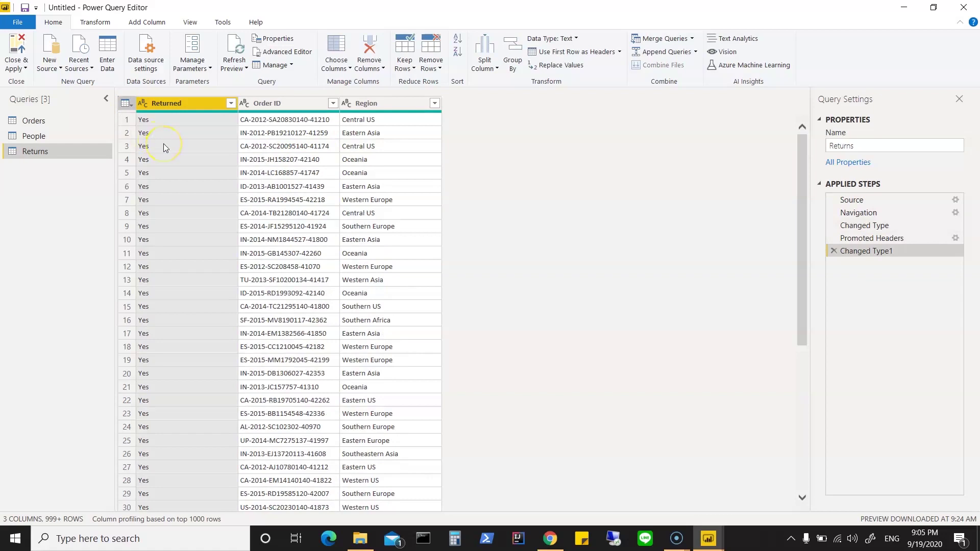
Step: Use the first row of the People query as its column headers
left_click(39, 139)
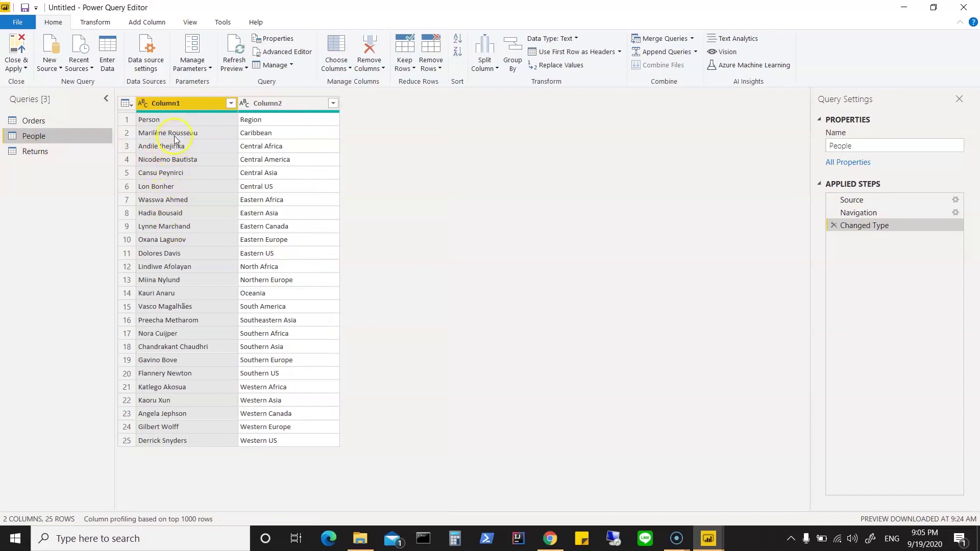
left_click(128, 104)
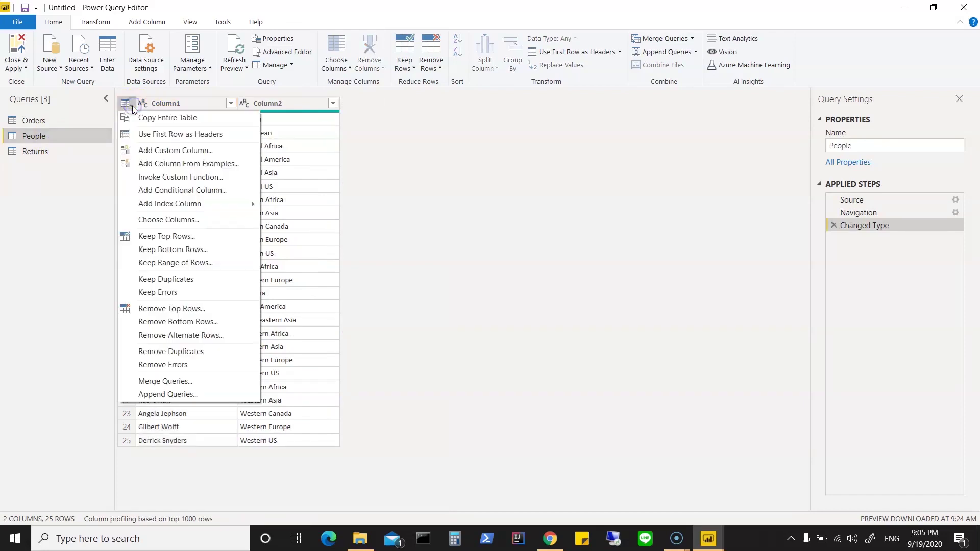
left_click(139, 137)
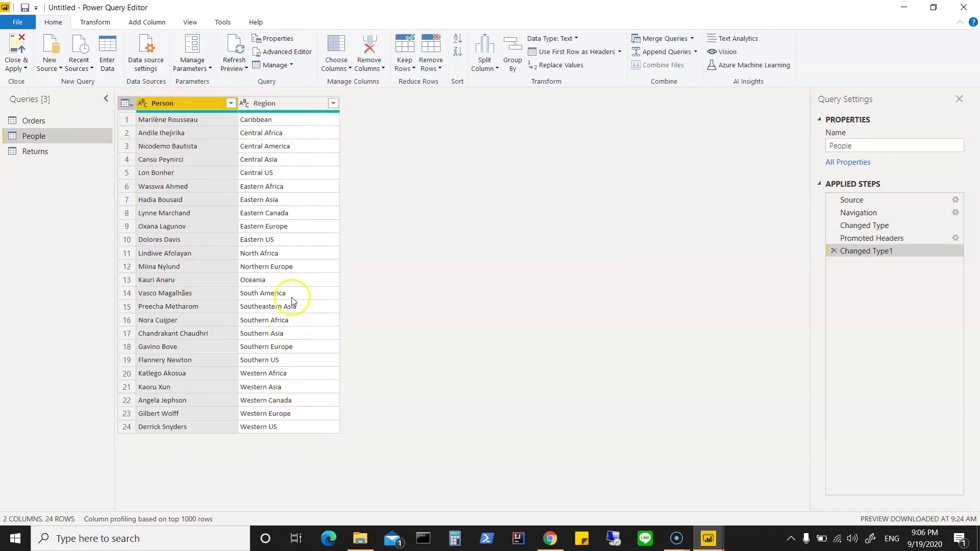
Step: Review the columns of the Orders query and close the query editor with all changes applied to the report
left_click(42, 126)
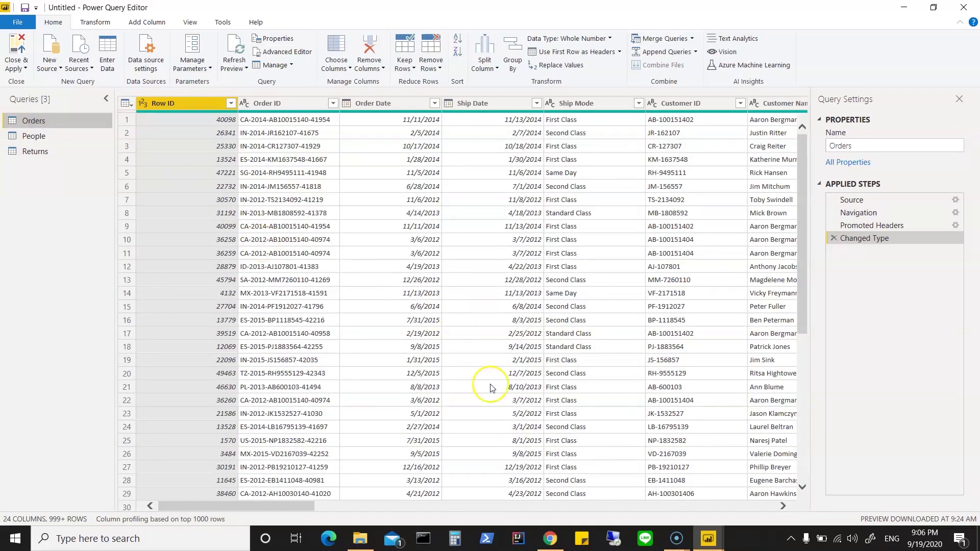
left_click(720, 510)
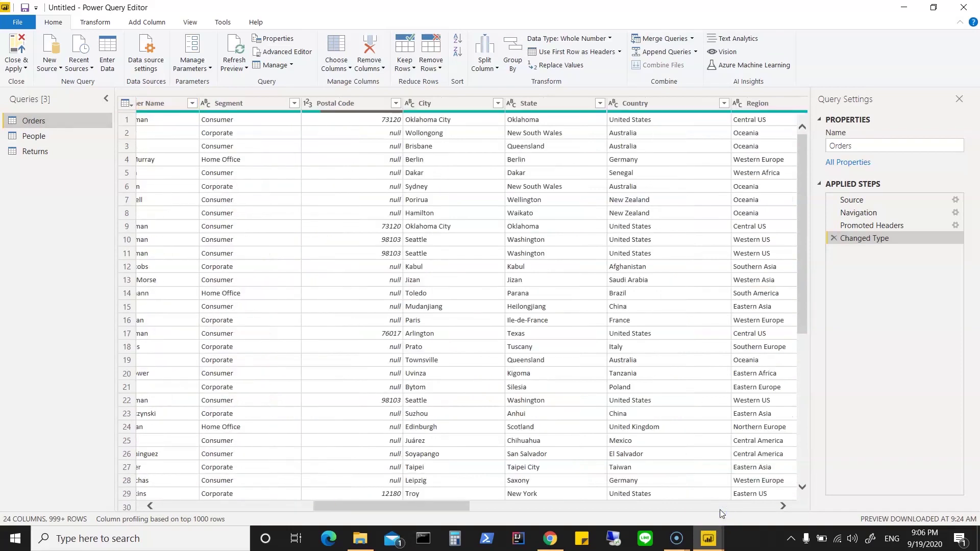
left_click(726, 509)
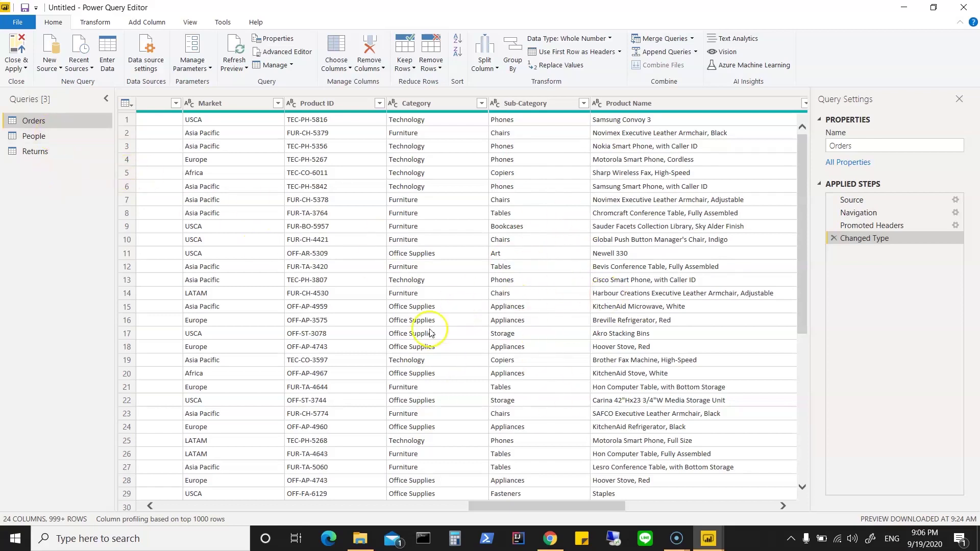
left_click(18, 66)
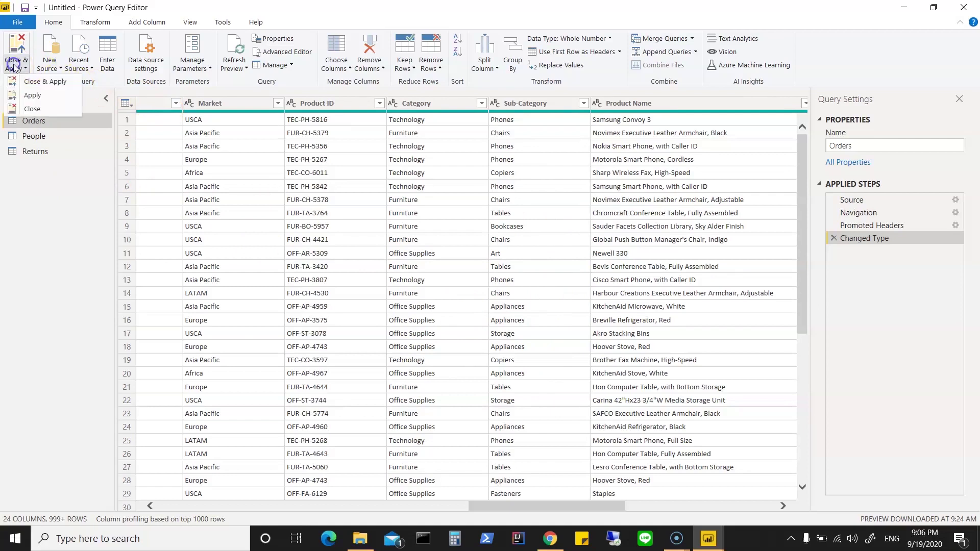
left_click(18, 82)
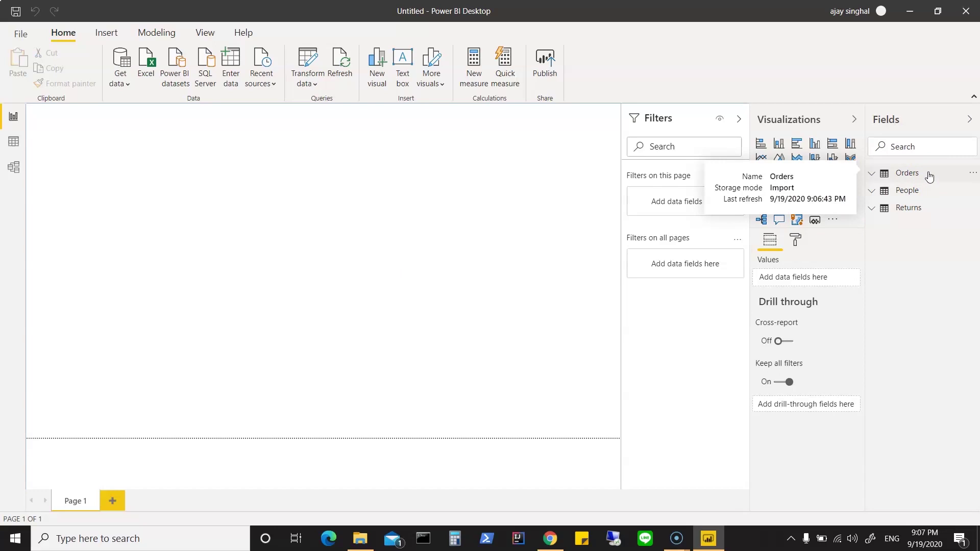
Step: Expand the Orders table's fields and look over the commands available for creating a new measure in it
left_click(871, 174)
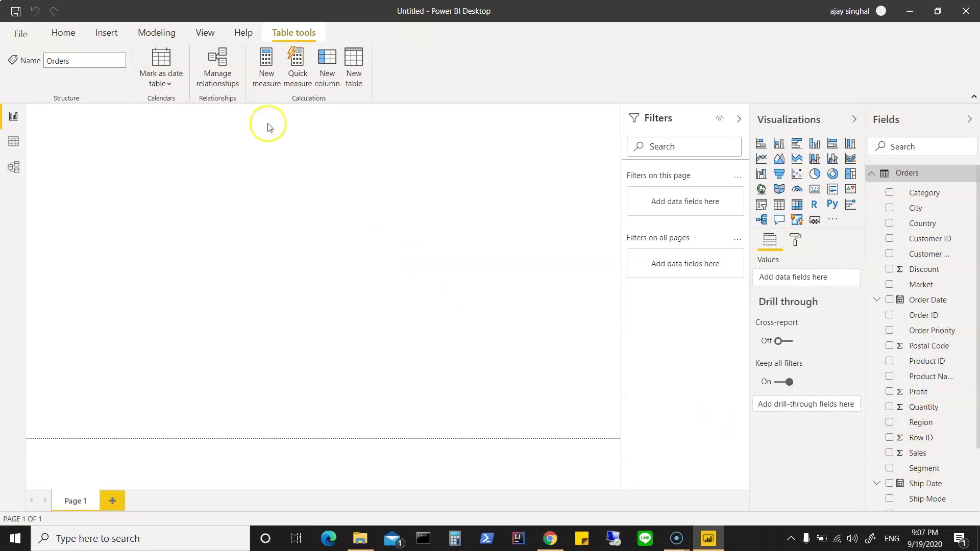
left_click(160, 34)
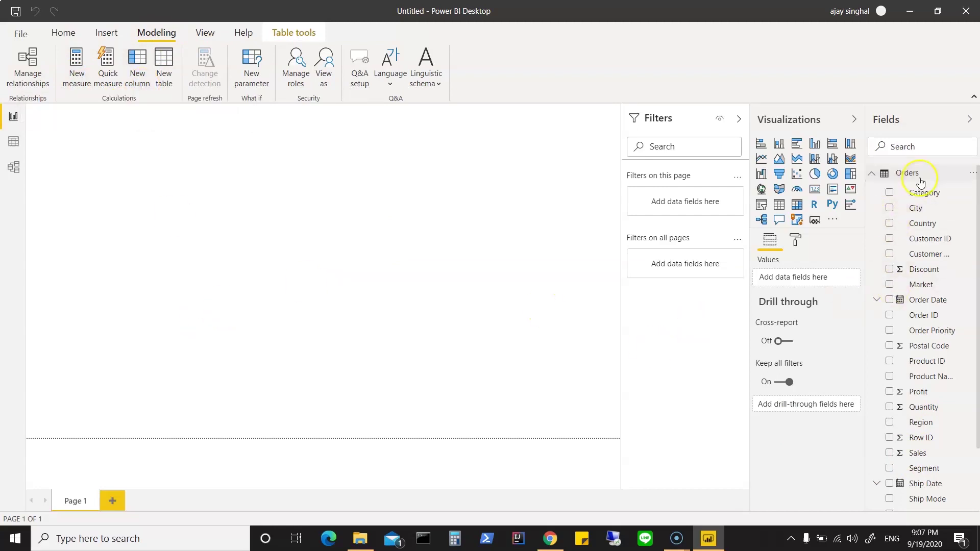
left_click(973, 174)
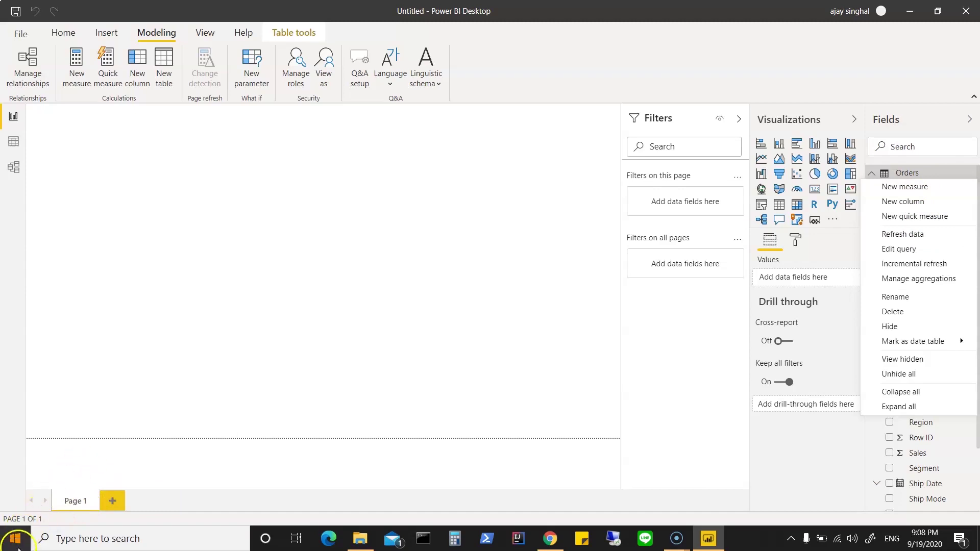
left_click(486, 293)
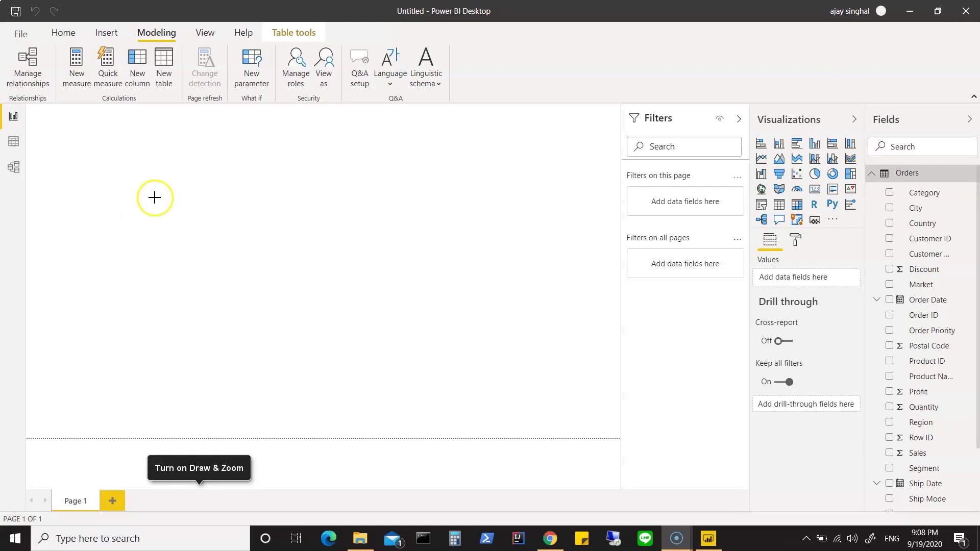
mouse_move(154, 197)
left_mouse_down()
mouse_move(193, 207)
mouse_move(192, 236)
left_mouse_up()
mouse_move(212, 199)
left_mouse_down()
mouse_move(206, 209)
mouse_move(276, 197)
mouse_move(281, 209)
left_mouse_up()
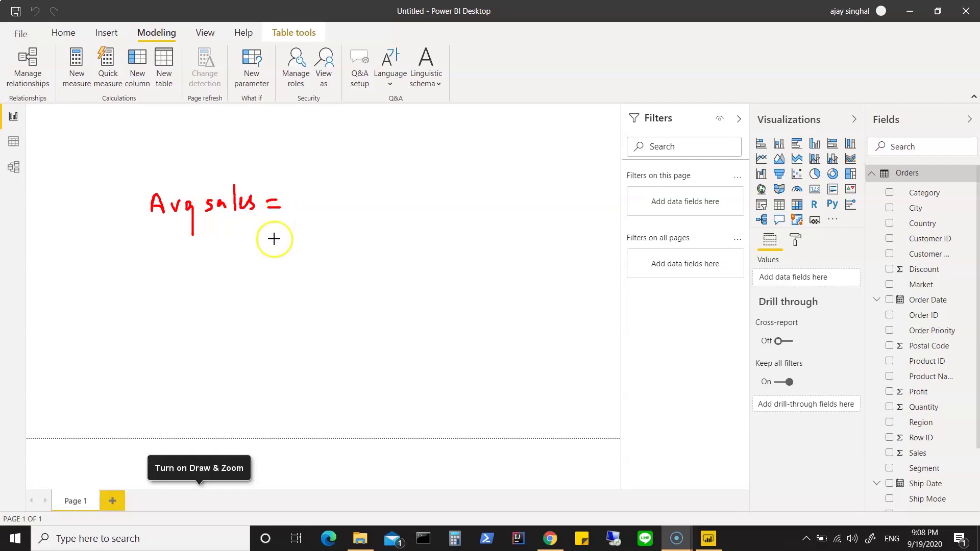
mouse_move(274, 258)
left_mouse_down()
mouse_move(273, 225)
mouse_move(282, 237)
left_mouse_up()
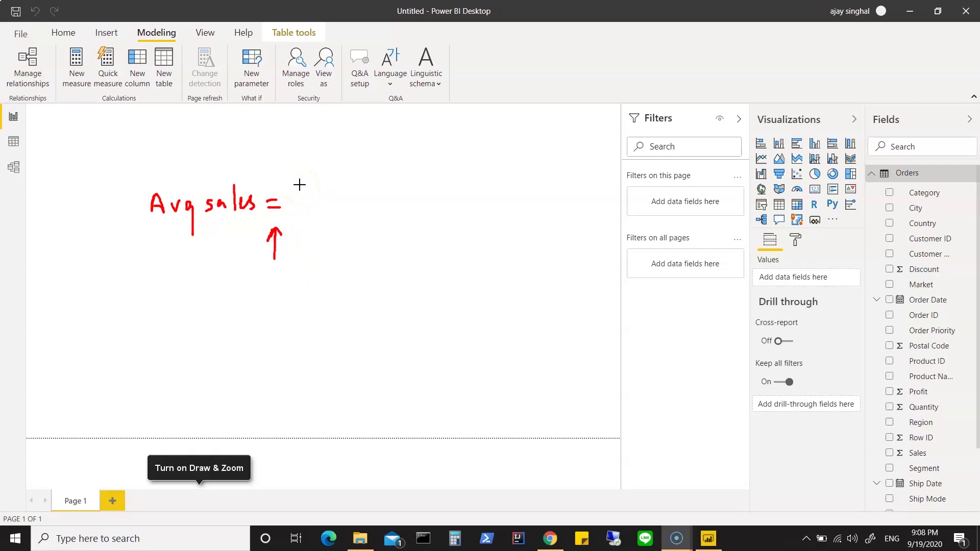
mouse_move(299, 185)
left_mouse_down()
mouse_move(296, 203)
mouse_move(347, 190)
mouse_move(347, 204)
mouse_move(357, 189)
mouse_move(372, 193)
mouse_move(373, 216)
mouse_move(383, 199)
mouse_move(404, 213)
left_mouse_up()
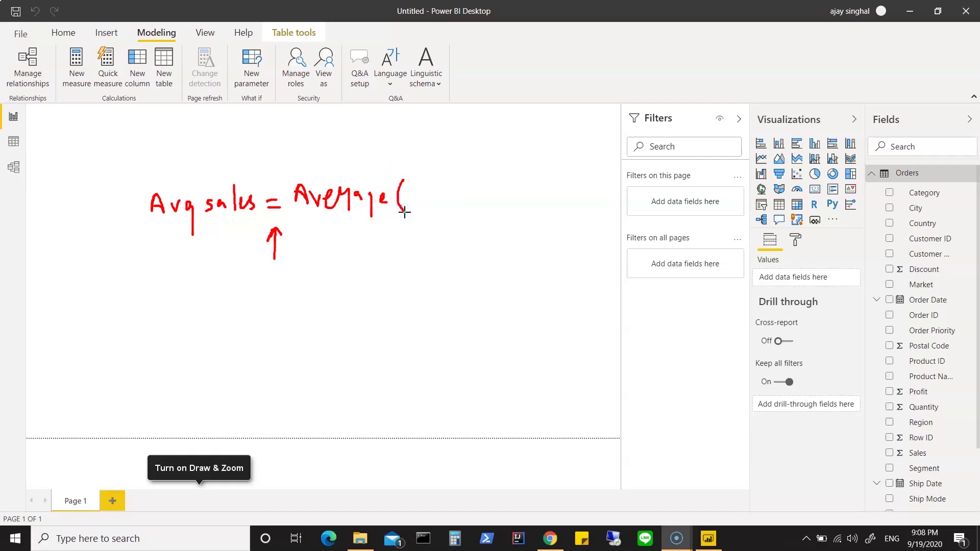
mouse_move(404, 202)
left_mouse_down()
mouse_move(413, 199)
mouse_move(409, 188)
mouse_move(447, 179)
mouse_move(456, 192)
mouse_move(466, 186)
mouse_move(467, 199)
left_mouse_up()
left_click_drag(483, 176, 486, 204)
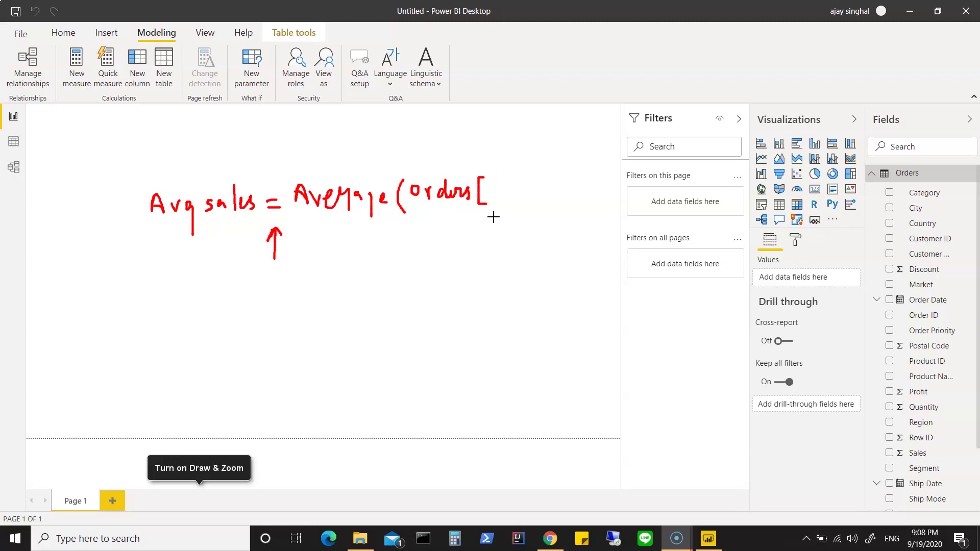
mouse_move(501, 184)
left_mouse_down()
mouse_move(496, 202)
mouse_move(523, 190)
mouse_move(549, 201)
mouse_move(564, 184)
mouse_move(558, 200)
mouse_move(569, 208)
left_mouse_up()
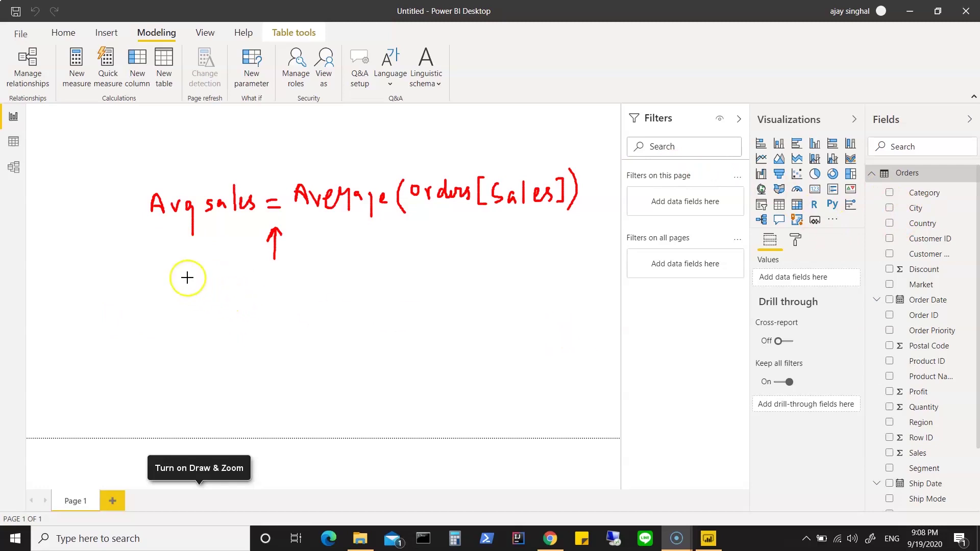
mouse_move(104, 301)
left_mouse_down()
mouse_move(110, 320)
mouse_move(103, 308)
mouse_move(136, 309)
mouse_move(132, 343)
left_mouse_up()
left_click_drag(153, 310, 195, 315)
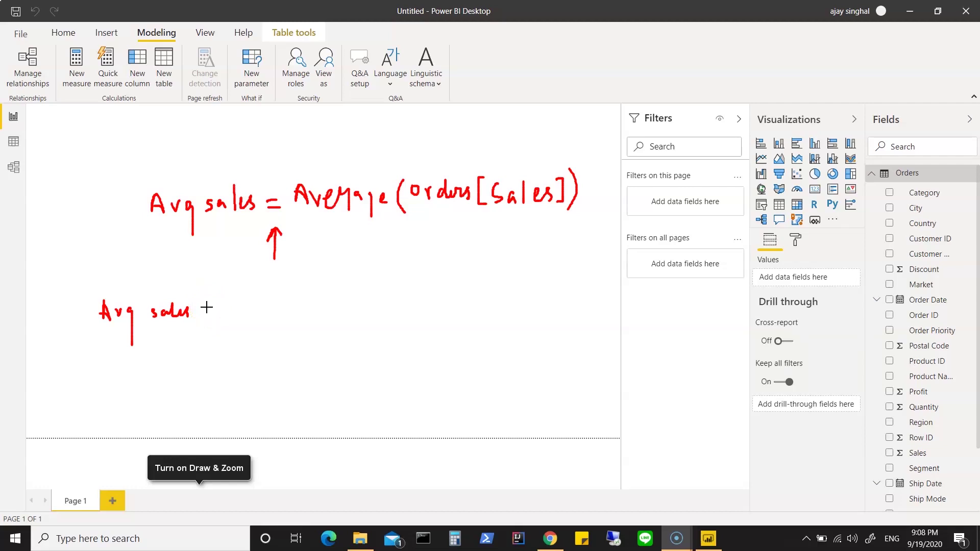
mouse_move(206, 308)
left_mouse_down()
mouse_move(207, 326)
mouse_move(221, 308)
mouse_move(278, 313)
mouse_move(298, 300)
mouse_move(332, 308)
left_mouse_up()
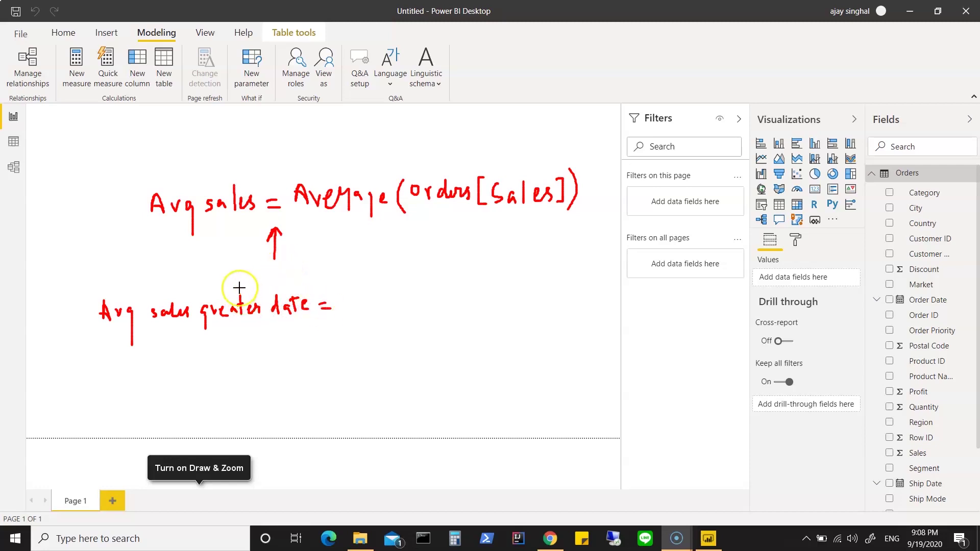
mouse_move(255, 279)
left_mouse_down()
mouse_move(276, 291)
mouse_move(281, 278)
mouse_move(313, 299)
mouse_move(313, 282)
mouse_move(332, 267)
mouse_move(333, 289)
left_mouse_up()
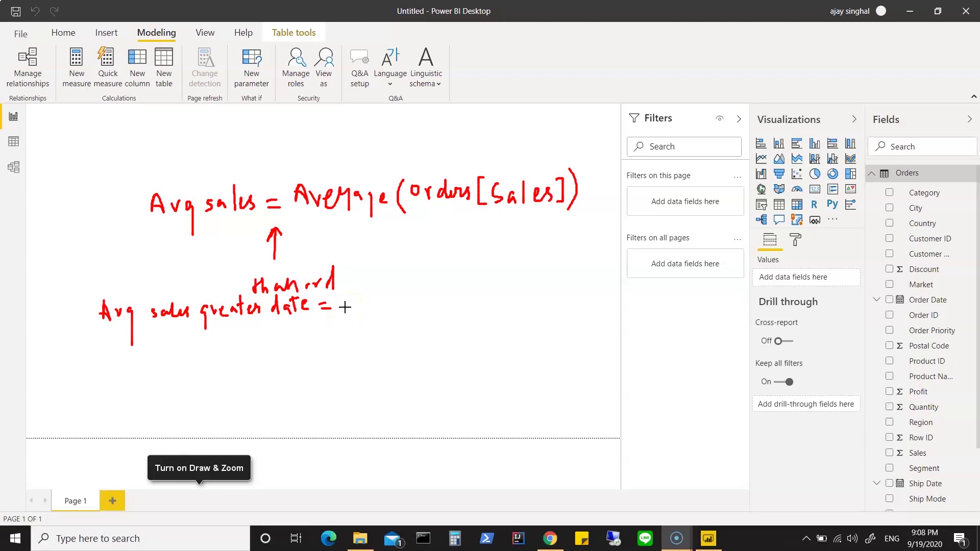
mouse_move(352, 300)
left_mouse_down()
mouse_move(346, 309)
mouse_move(372, 323)
mouse_move(381, 311)
mouse_move(397, 316)
mouse_move(405, 291)
mouse_move(408, 312)
mouse_move(432, 302)
mouse_move(438, 311)
left_mouse_up()
left_click(460, 293)
mouse_move(460, 290)
left_mouse_down()
mouse_move(449, 304)
mouse_move(461, 316)
left_mouse_up()
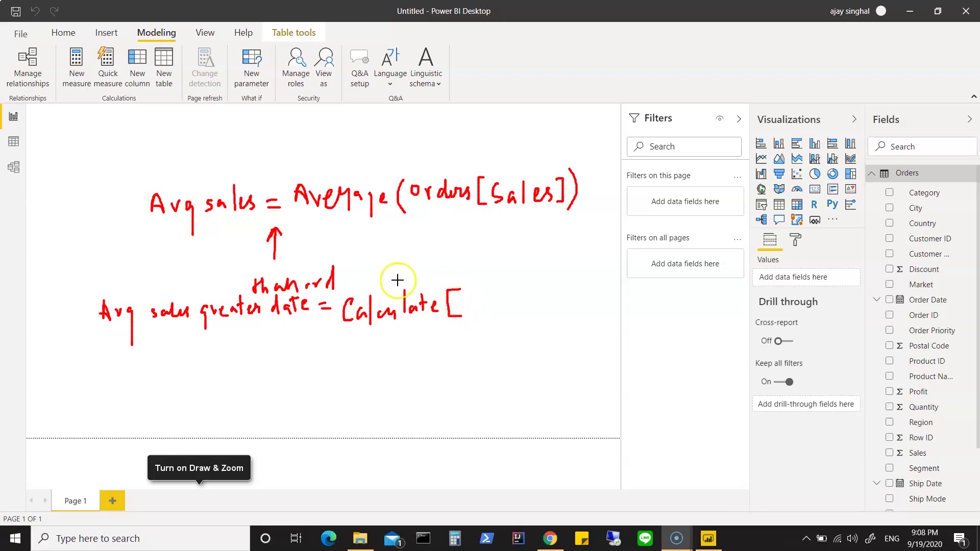
left_click(256, 211)
mouse_move(257, 212)
left_mouse_down()
mouse_move(420, 260)
mouse_move(474, 287)
mouse_move(470, 296)
left_mouse_up()
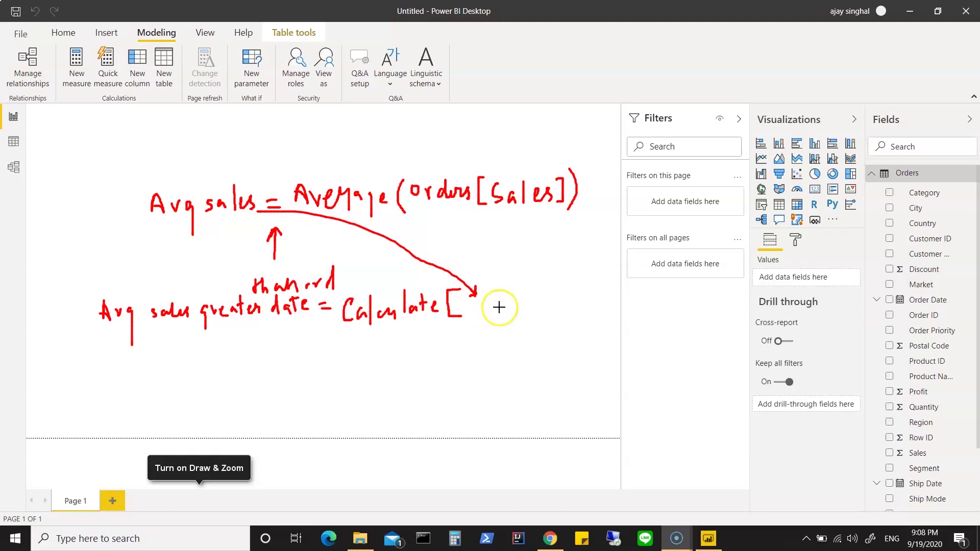
left_click_drag(495, 310, 497, 322)
left_click(510, 217)
mouse_move(512, 295)
left_mouse_down()
mouse_move(542, 288)
mouse_move(543, 308)
mouse_move(551, 293)
mouse_move(560, 306)
mouse_move(607, 279)
mouse_move(600, 303)
mouse_move(626, 285)
mouse_move(626, 297)
mouse_move(674, 314)
left_mouse_up()
left_click_drag(484, 368, 534, 317)
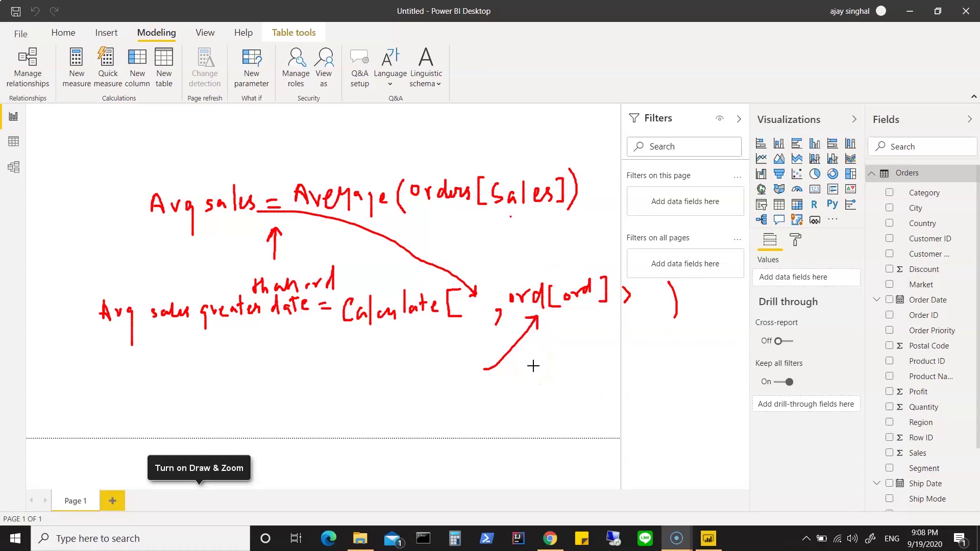
left_click_drag(642, 312, 663, 313)
left_click_drag(344, 138, 343, 165)
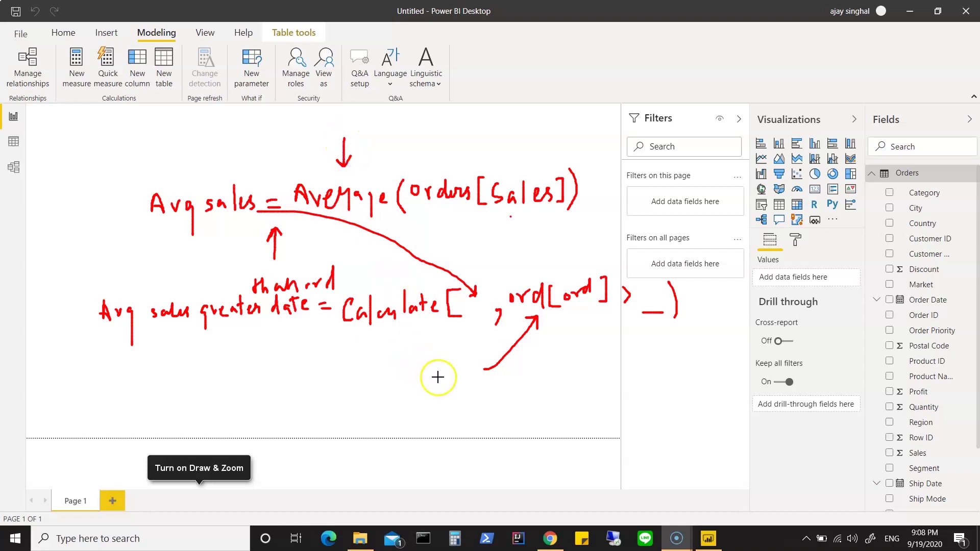
left_click_drag(384, 351, 479, 324)
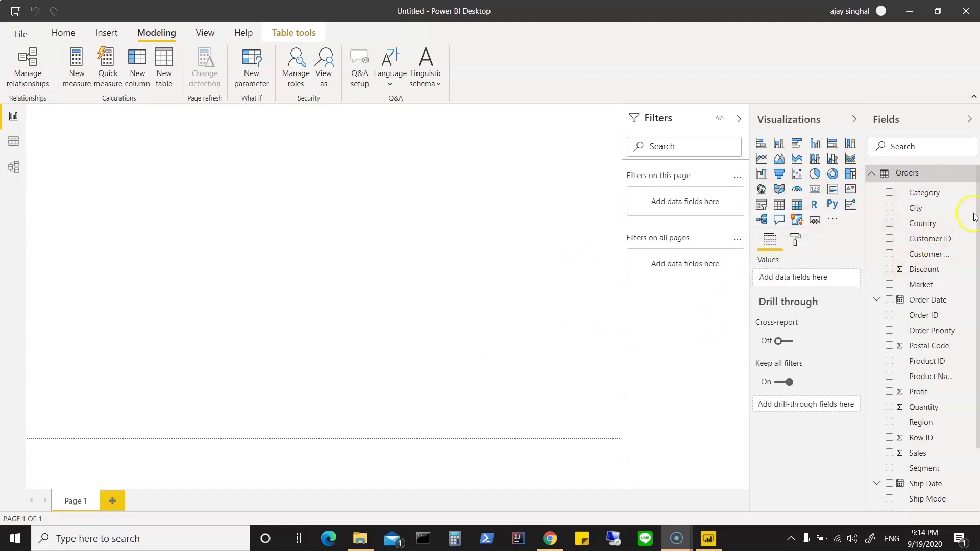
Step: Review the Orders table's columns in the data view and delete its Row ID column
left_click(13, 143)
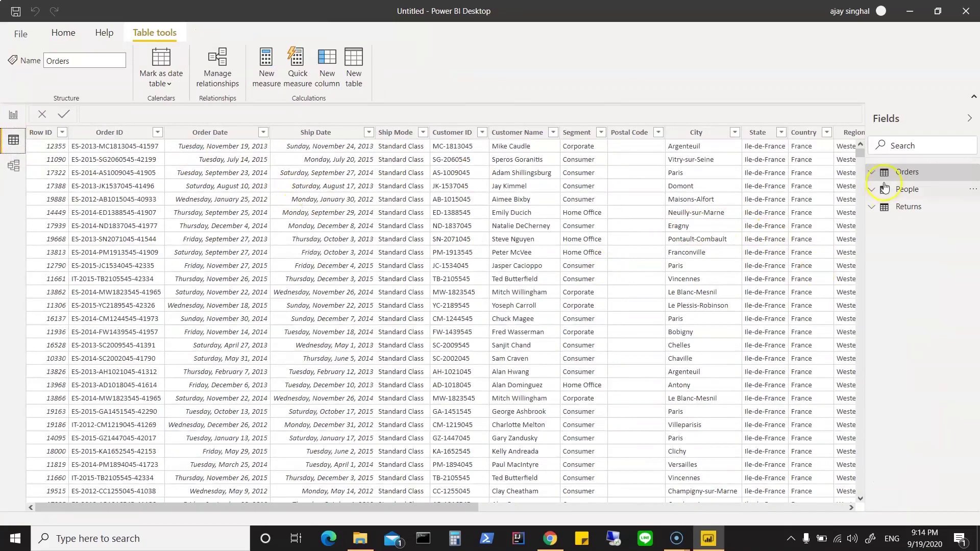
left_click(872, 174)
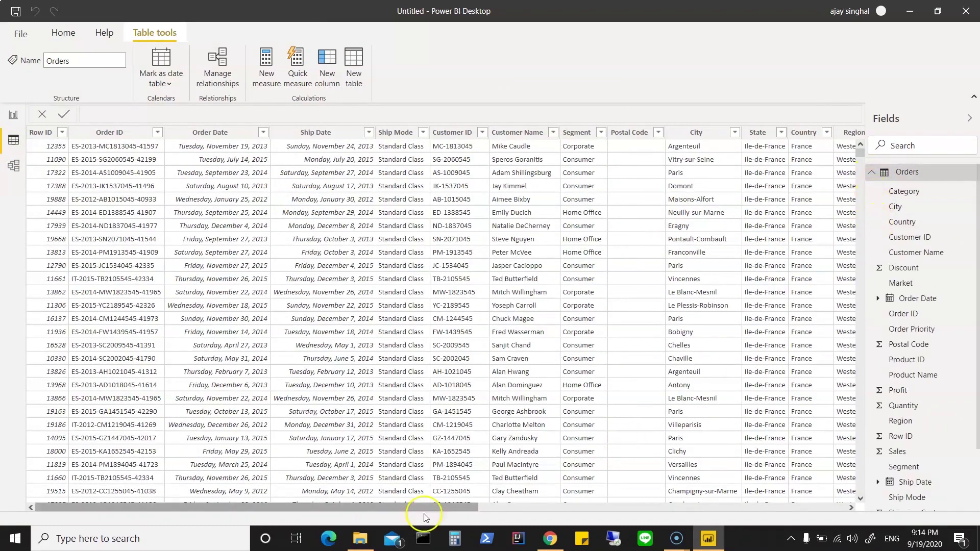
left_click_drag(411, 504, 849, 505)
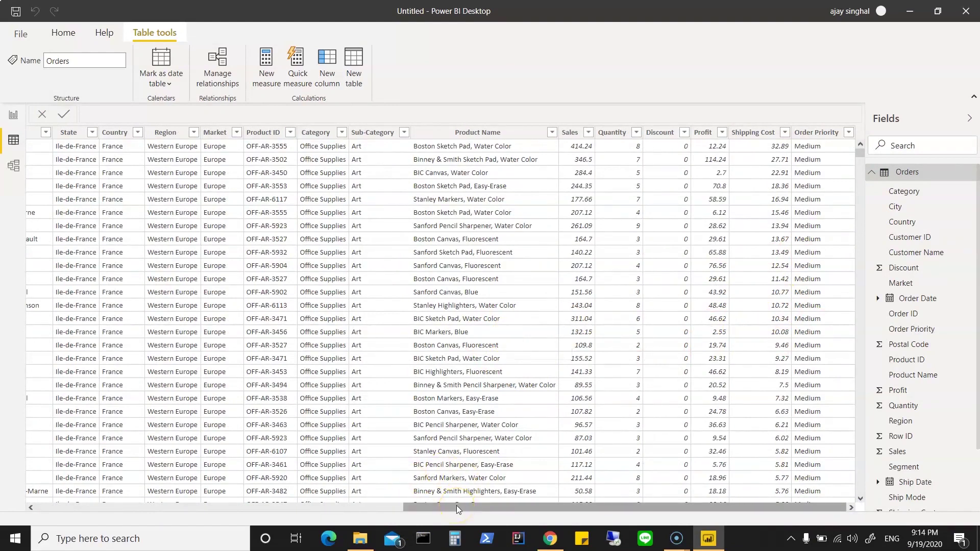
left_click_drag(456, 505, 82, 508)
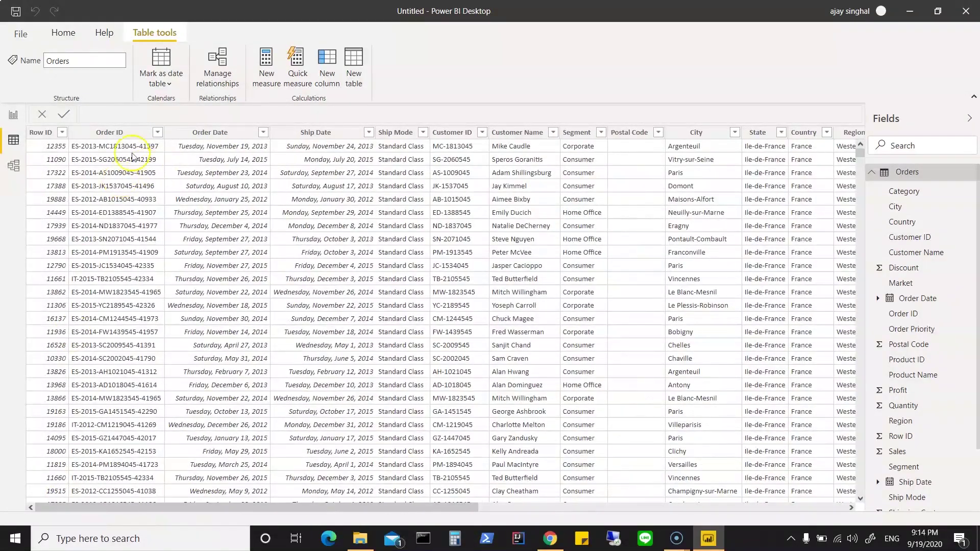
right_click(40, 135)
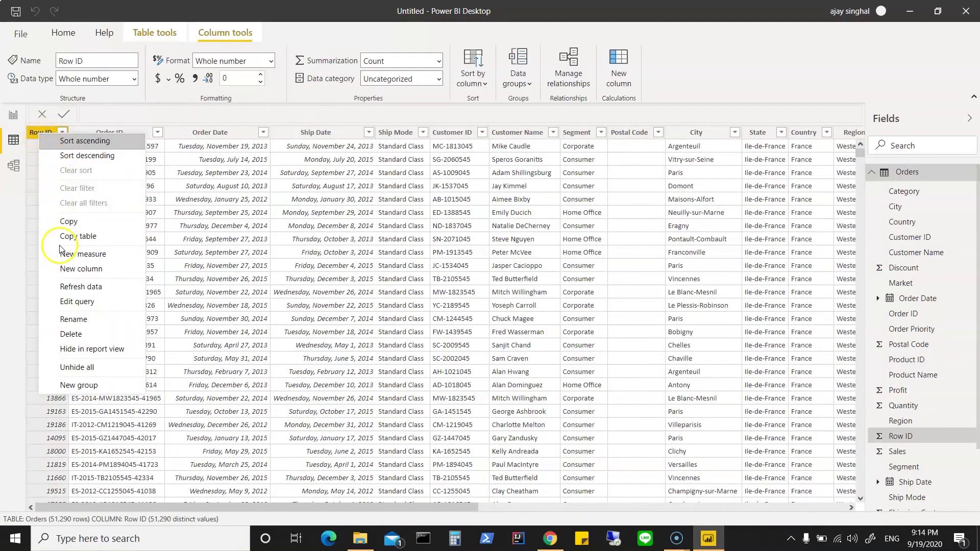
left_click(71, 336)
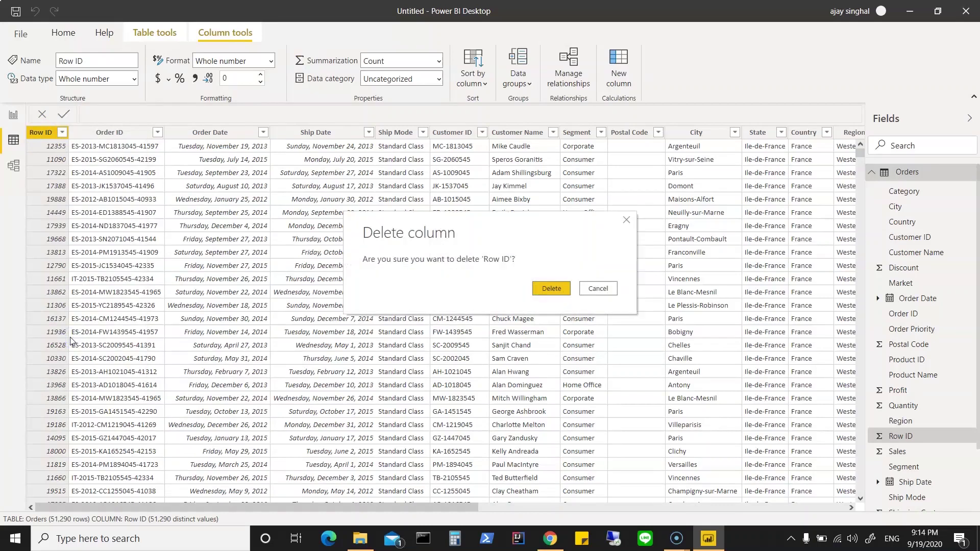
left_click(561, 290)
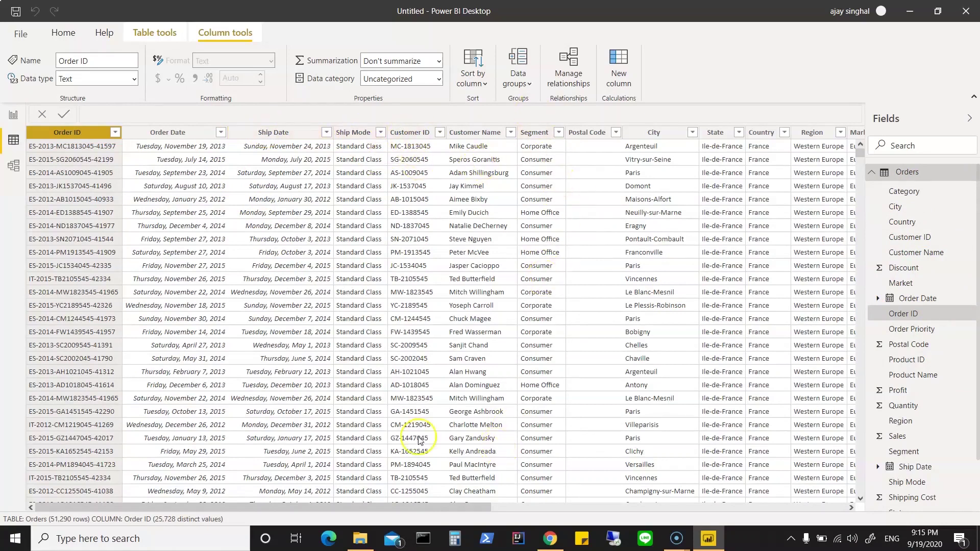
Step: Add a calculated column to the Orders table and name it Average Sales in its formula
left_click_drag(268, 511, 633, 514)
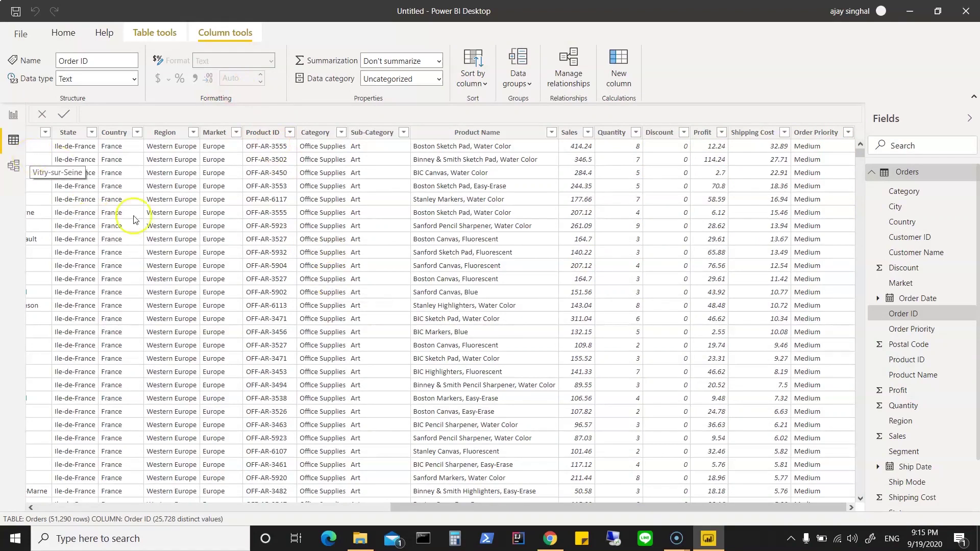
left_click(14, 142)
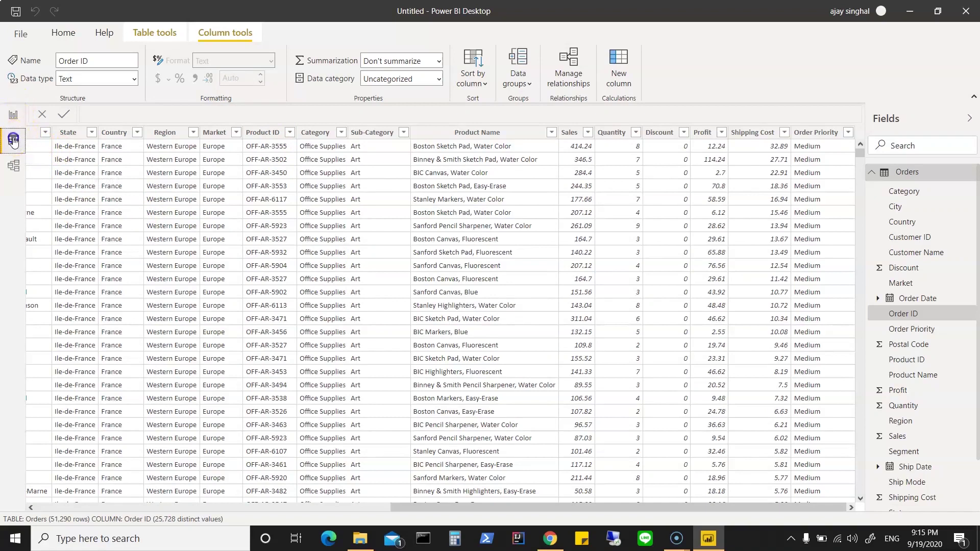
left_click(63, 34)
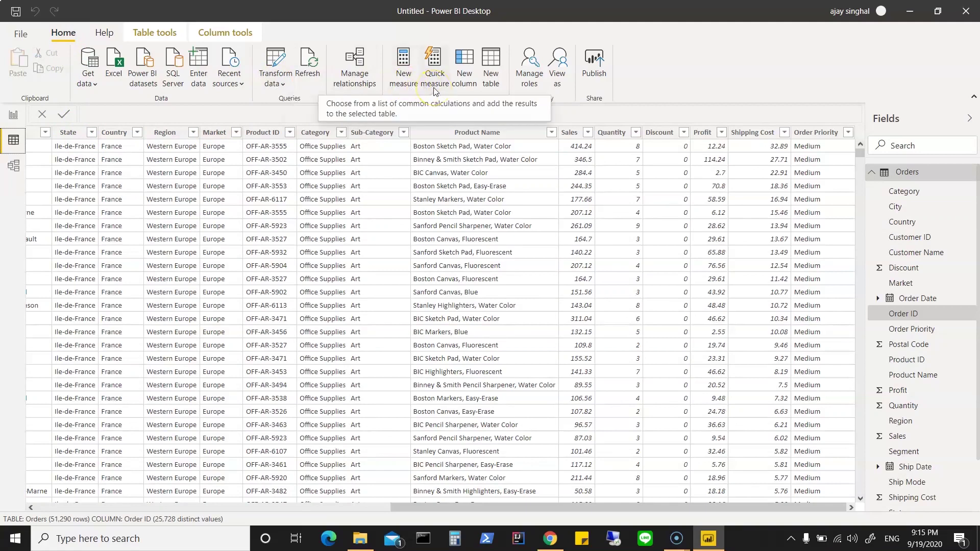
left_click(465, 84)
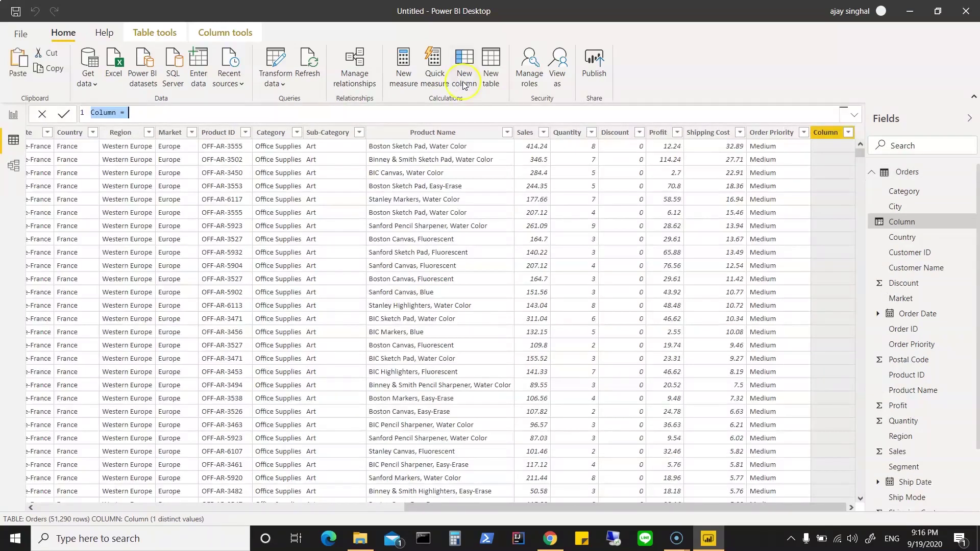
left_click(118, 112)
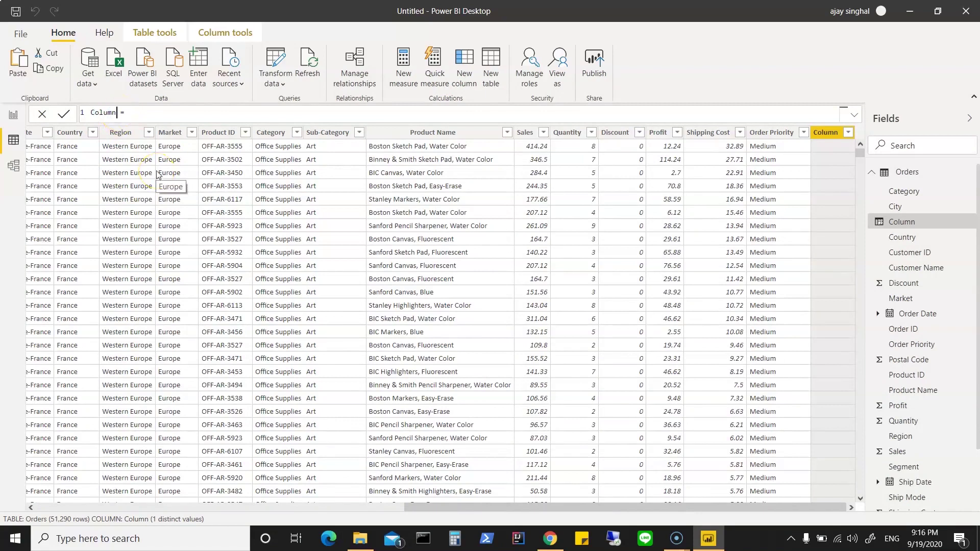
key("BackSpace")
key("BackSpace")
key("BackSpace")
key("BackSpace")
key("BackSpace")
key("BackSpace")
type("Average Sales")
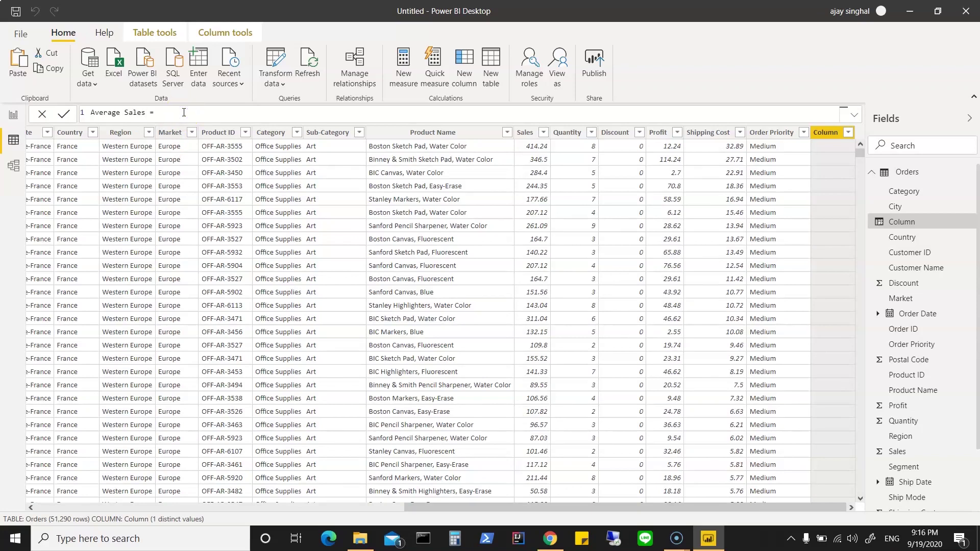
Step: Enter AVERAGE(Orders[Country]) as the expression of the Average Sales column
type("av")
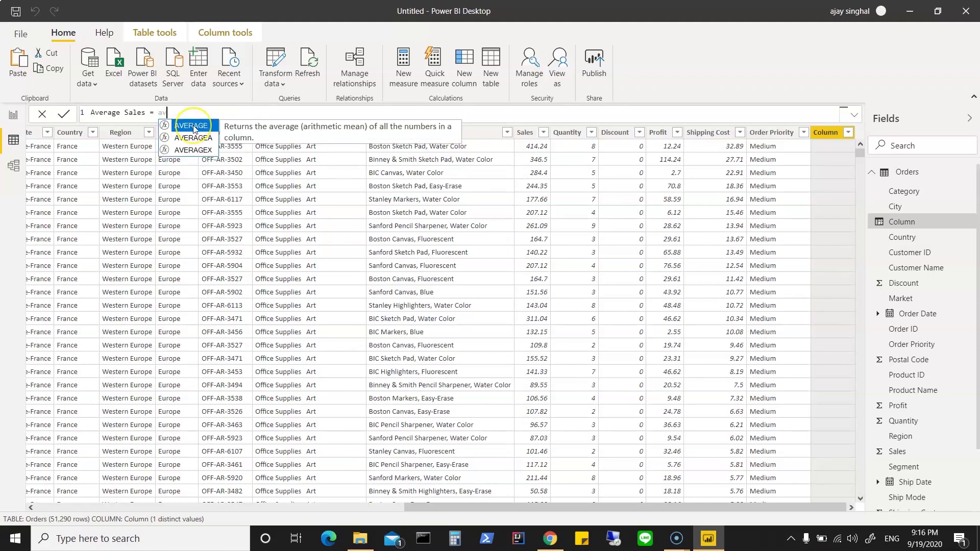
left_click(193, 127)
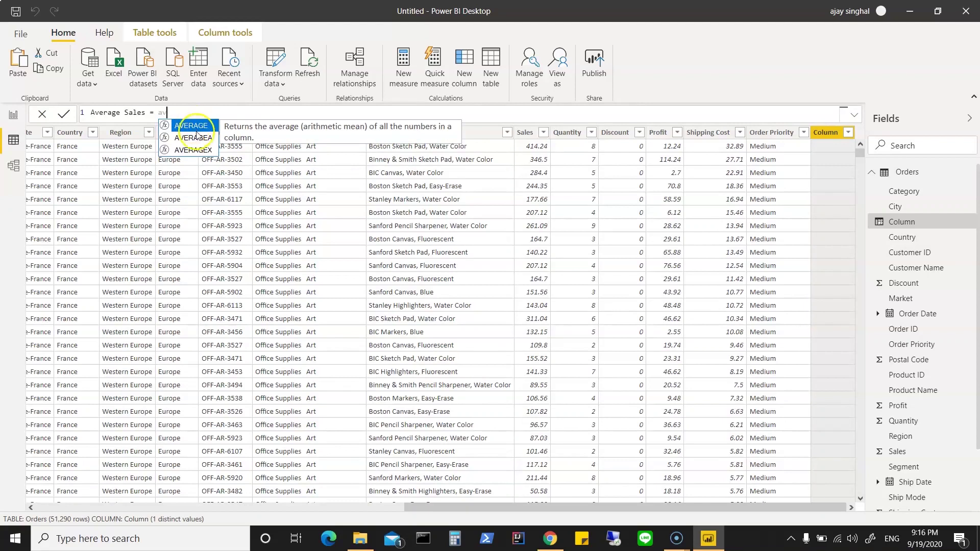
left_click(197, 125)
key("Tab")
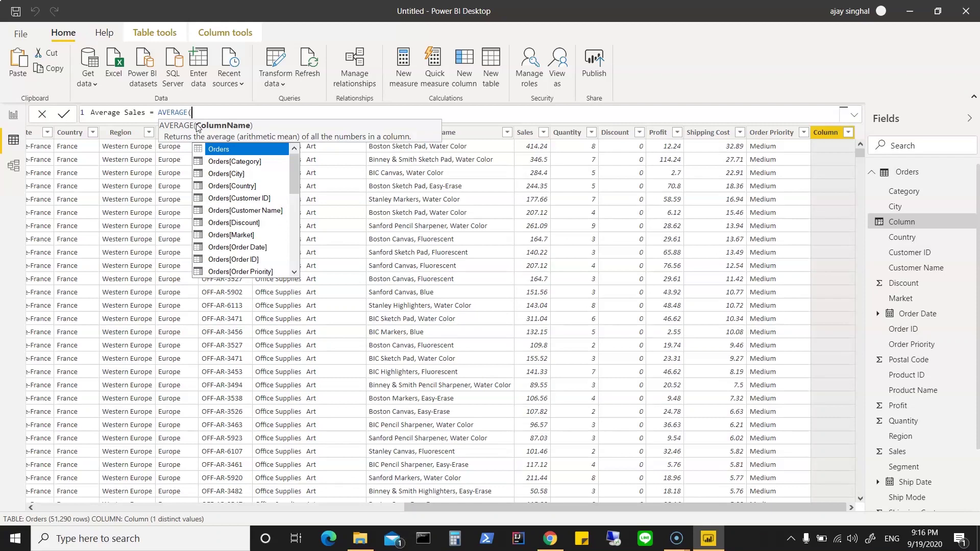
left_click(225, 150)
left_click(225, 150)
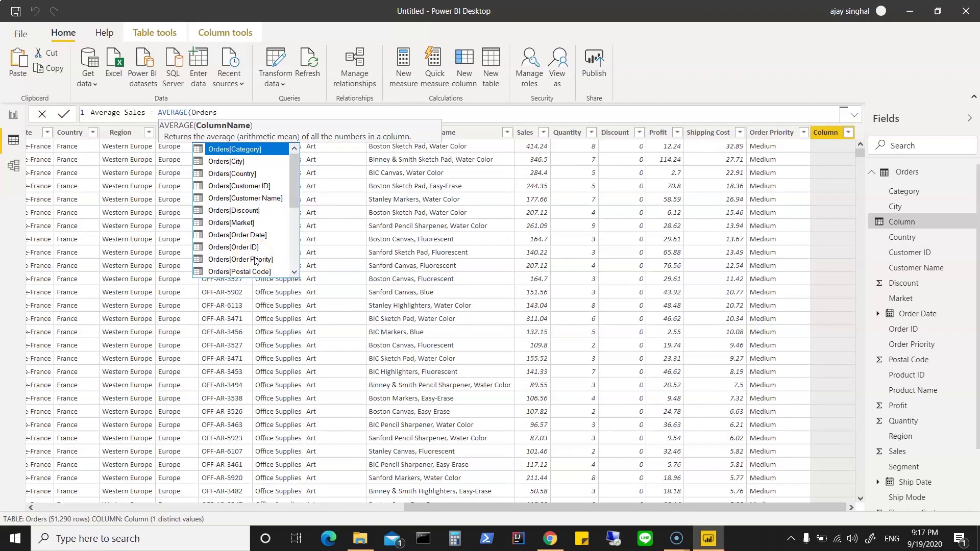
left_click(250, 174)
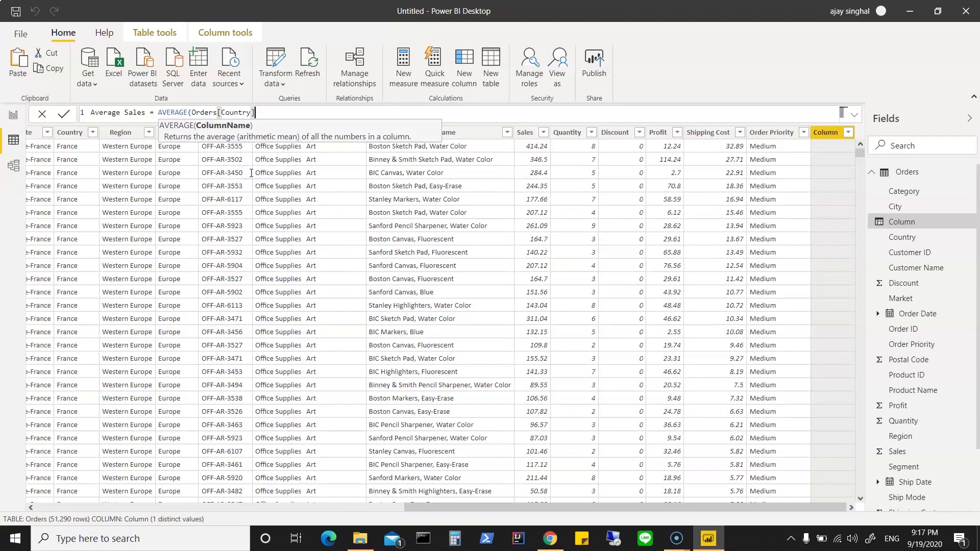
left_click(280, 110)
type(",")
key("BackSpace")
type(")")
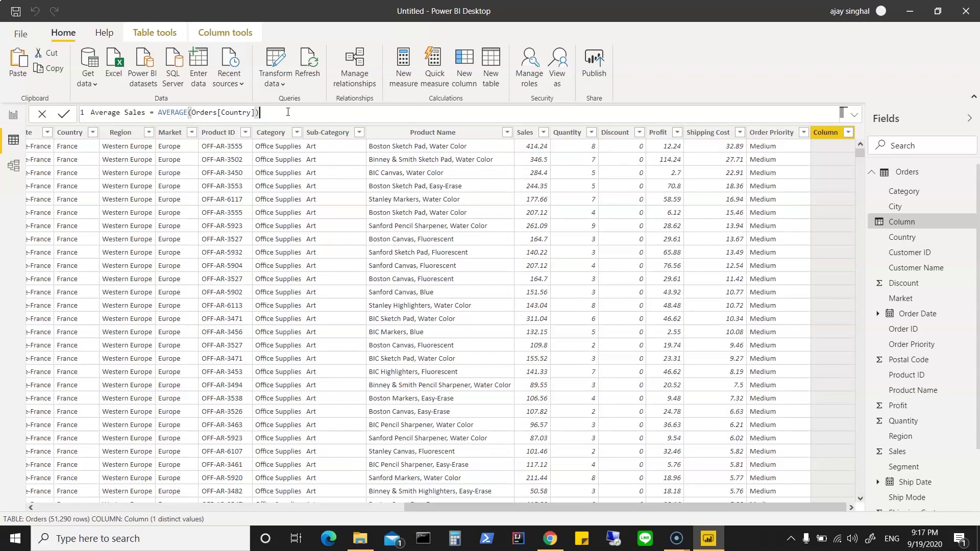
key("shift+Return")
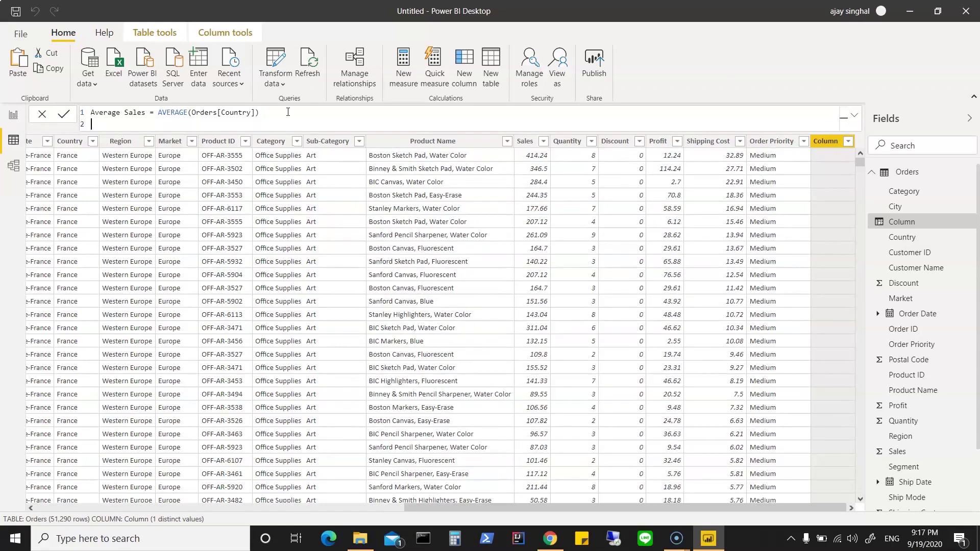
key("BackSpace")
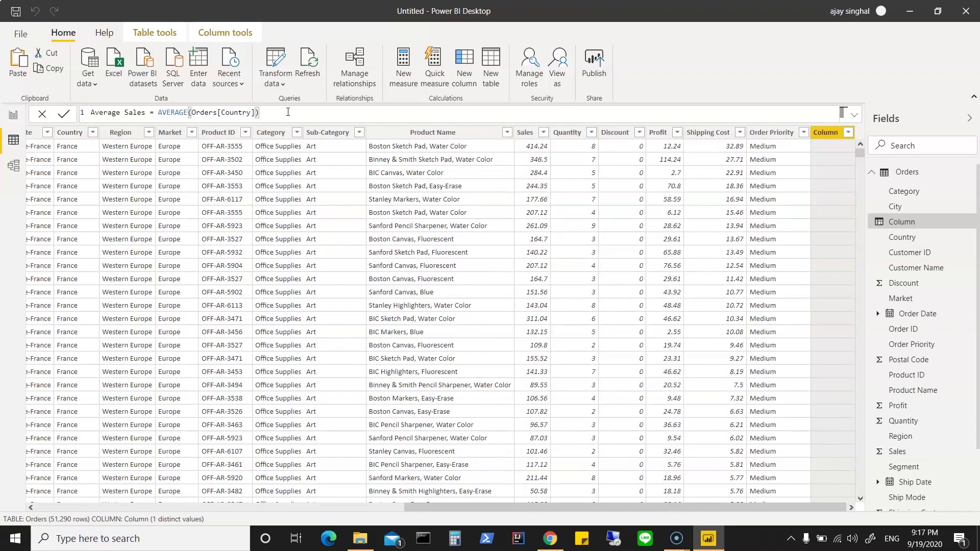
Step: Append the comment /* myfirst dax function */ to the Average Sales formula and commit it
type("/*  */")
type("myfirst d")
type("ax fucntio")
key("BackSpace")
key("BackSpace")
key("BackSpace")
key("BackSpace")
key("BackSpace")
type("nction */")
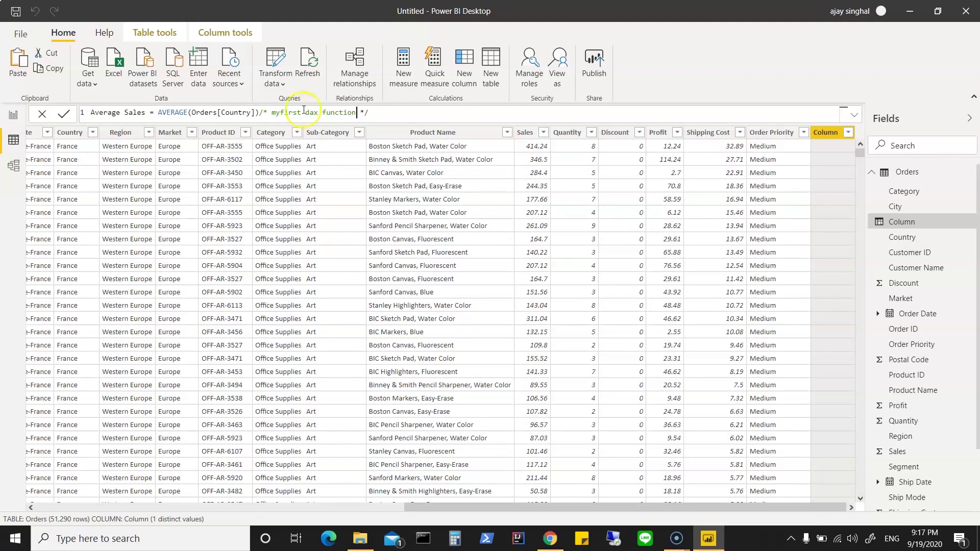
left_click(394, 113)
key("Return")
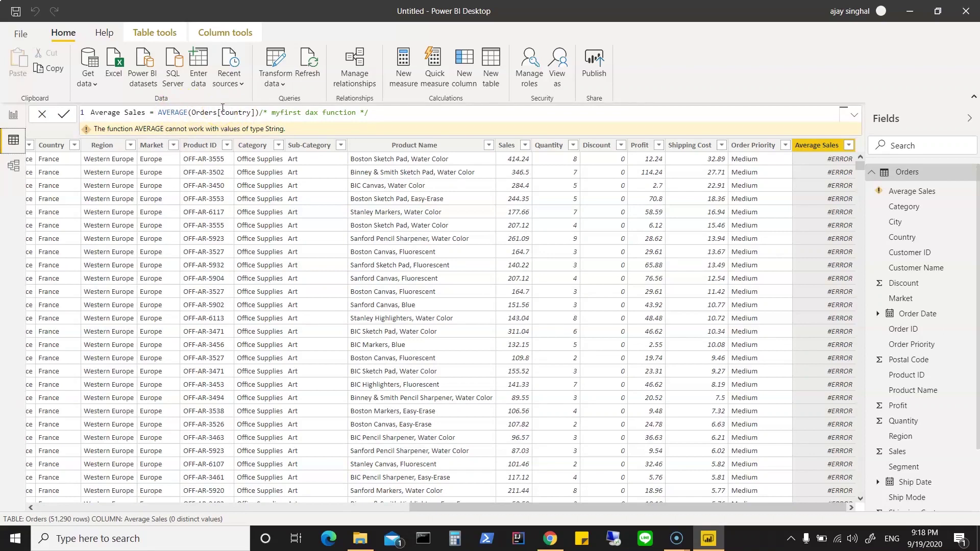
Step: Replace Country with Sales as the averaged Orders column in the Average Sales formula and commit the change
left_click_drag(222, 113, 252, 117)
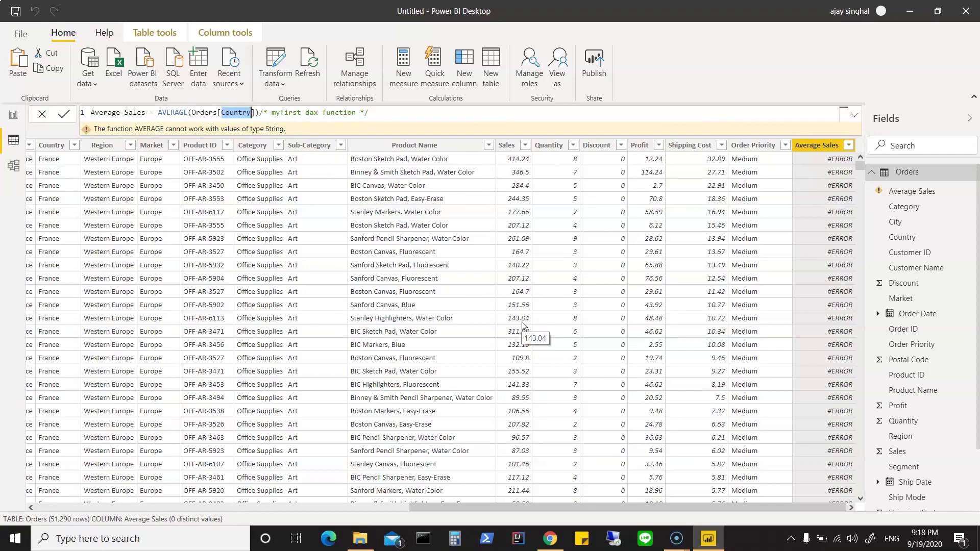
type("Sales")
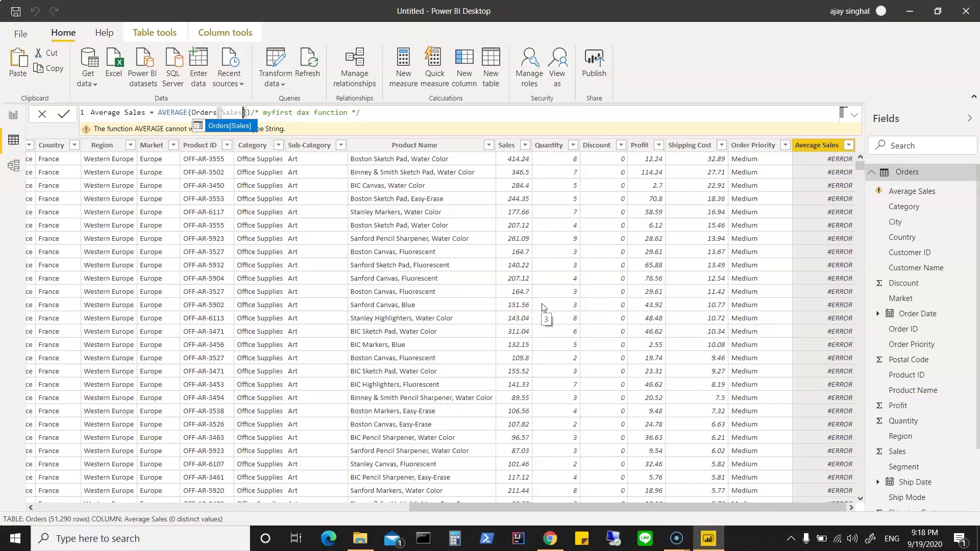
left_click(238, 129)
key("Return")
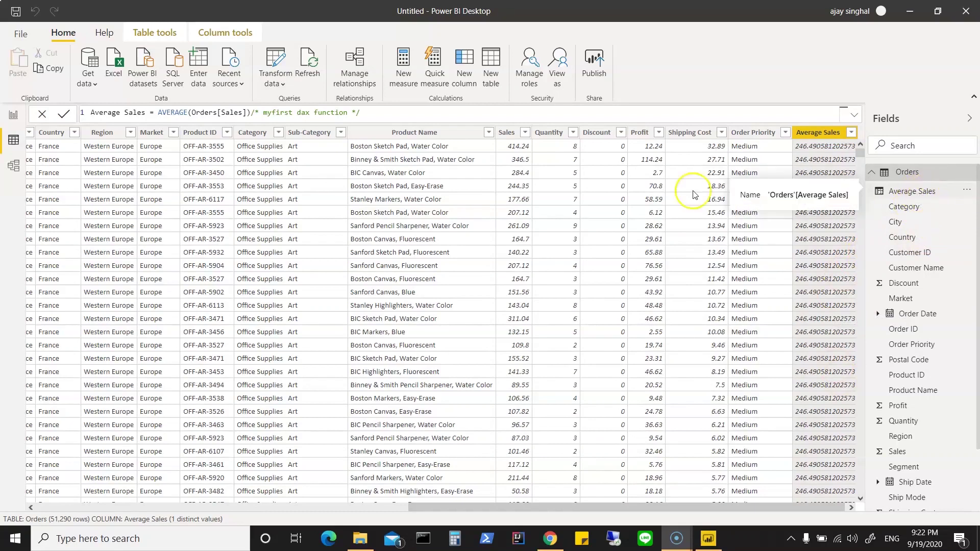
Step: Try a stacked column chart with Average Sales as its axis on the report page, and delete the chart
left_click(13, 115)
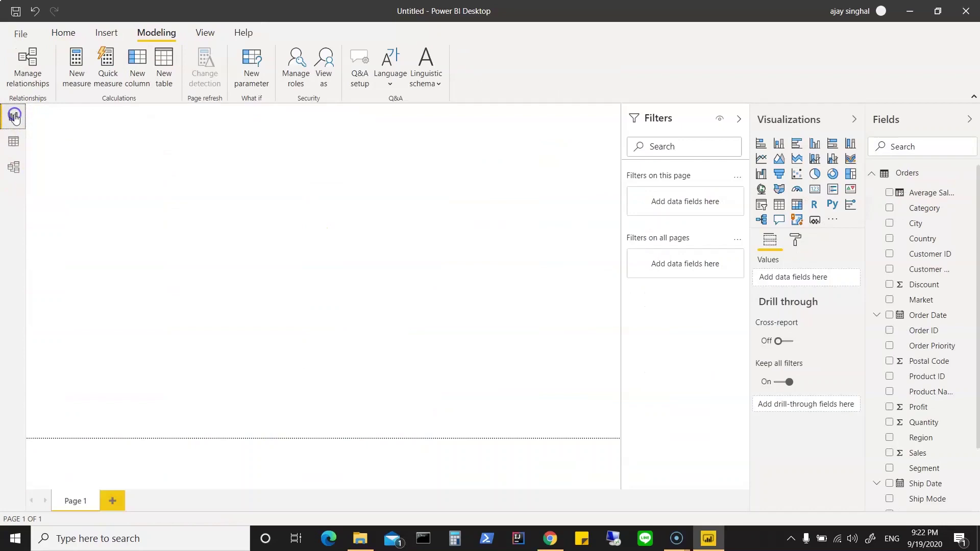
left_click(779, 145)
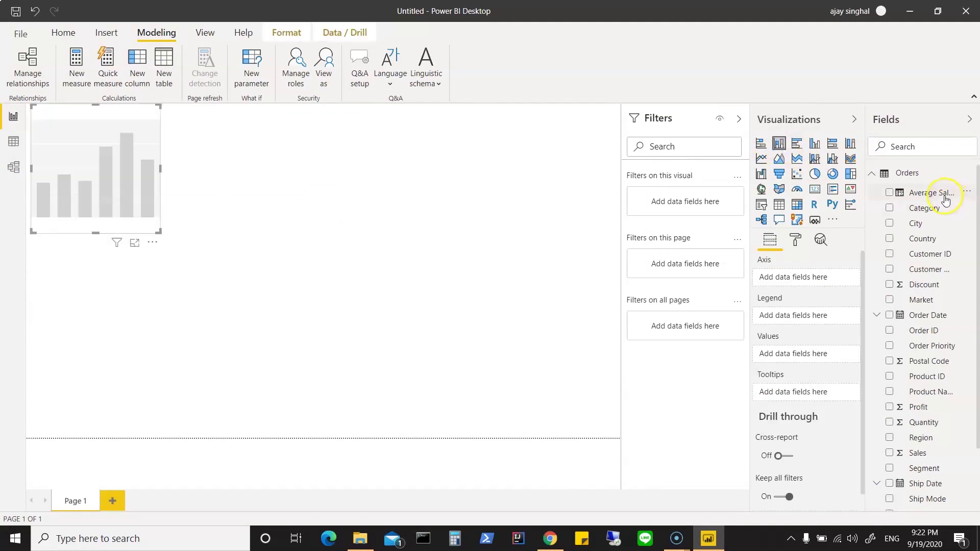
left_click_drag(945, 198, 819, 281)
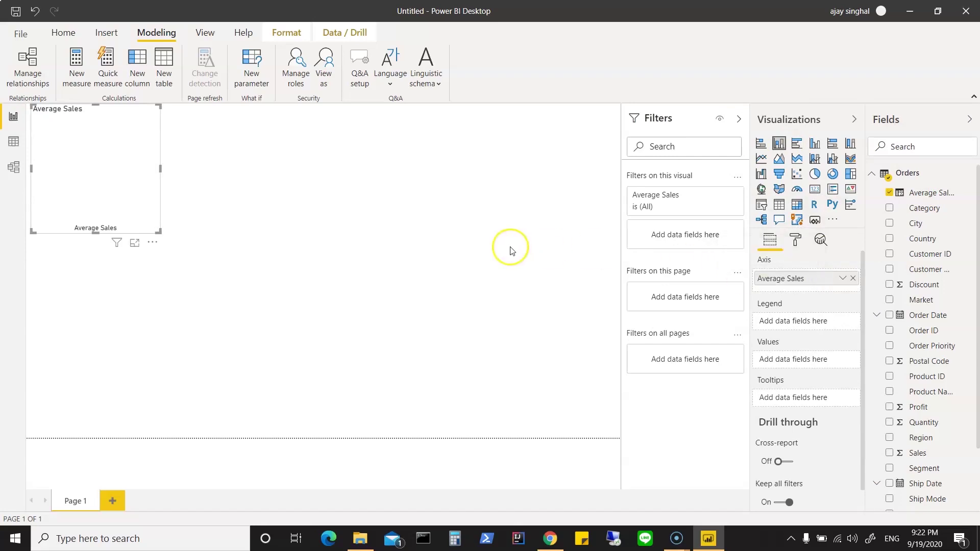
left_click(103, 164)
key("Delete")
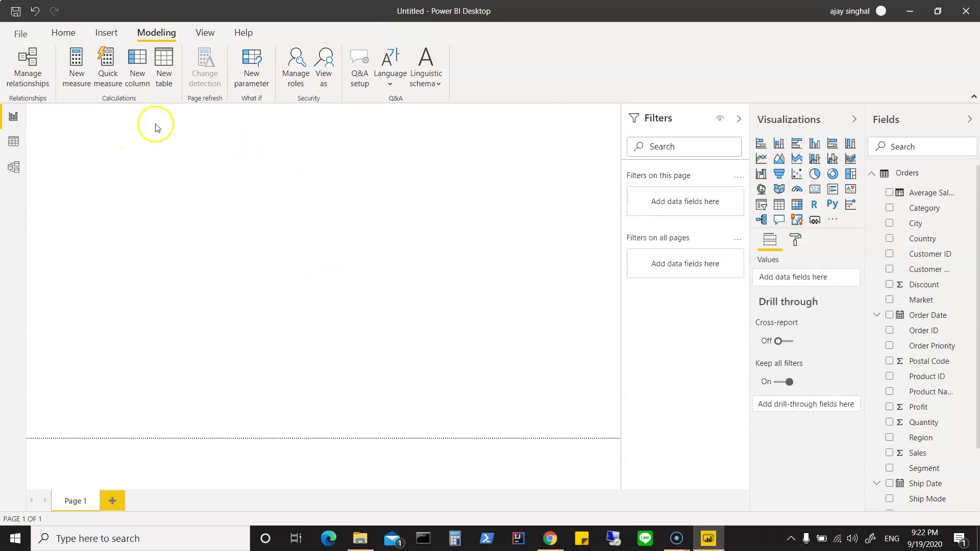
Step: Try displaying Average Sales values in a new visual as a stacked bar and stacked column chart, and delete the visual
left_click(941, 193)
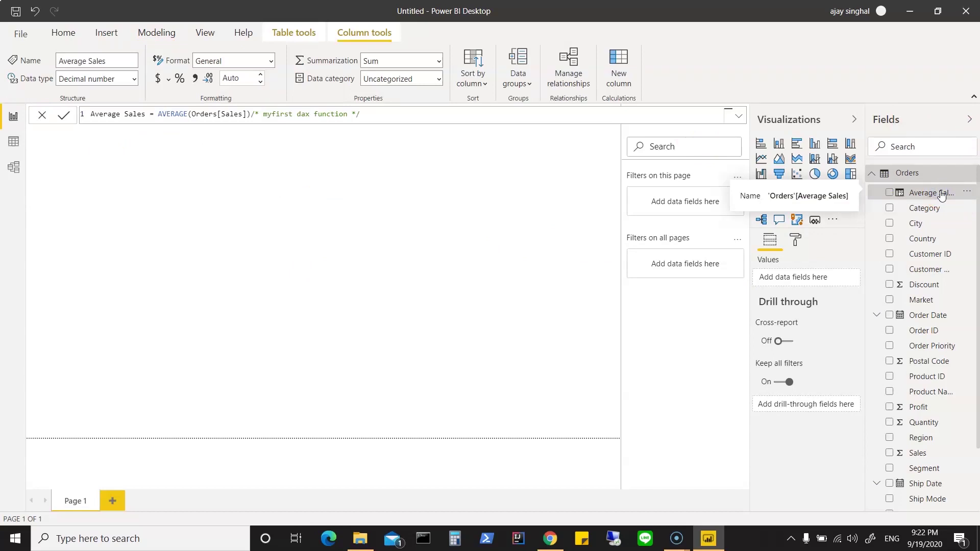
left_click_drag(939, 195, 836, 281)
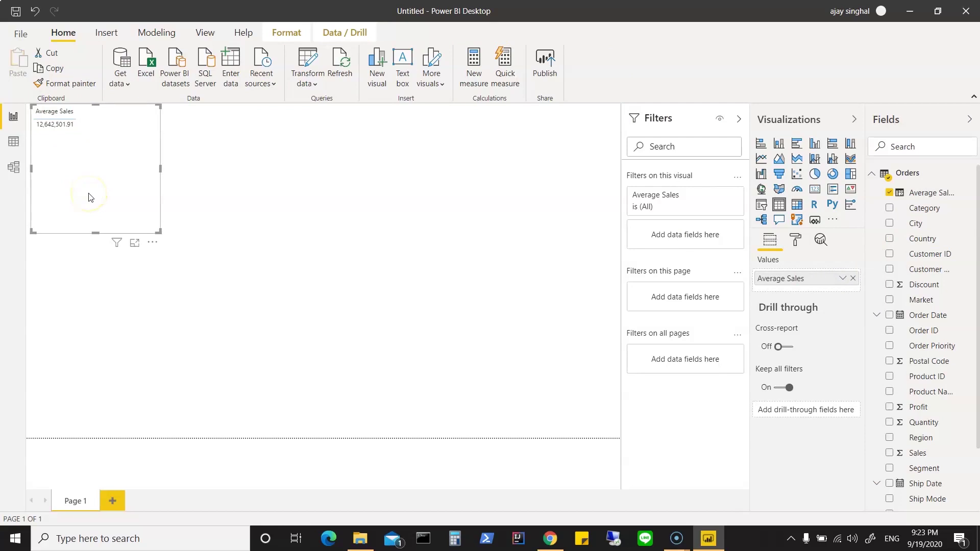
left_click(762, 146)
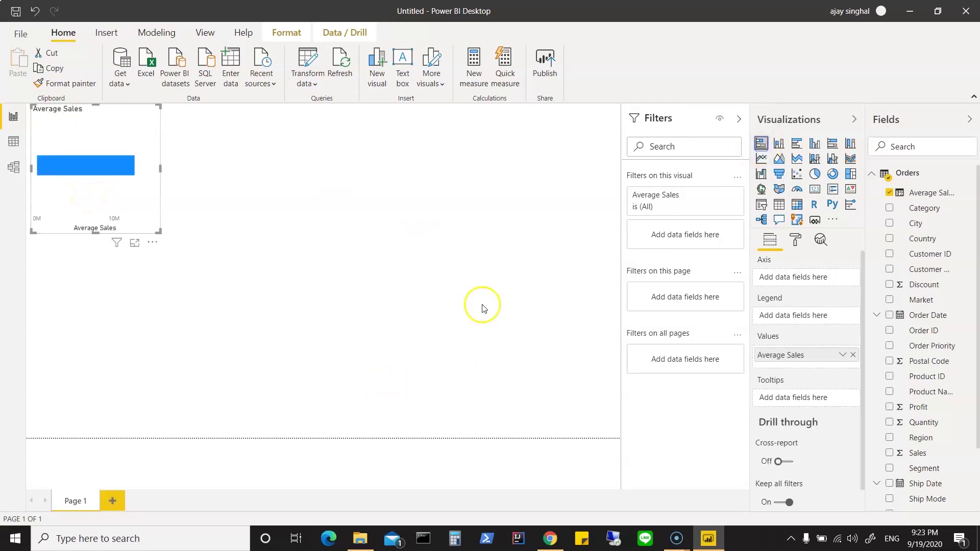
left_click(779, 143)
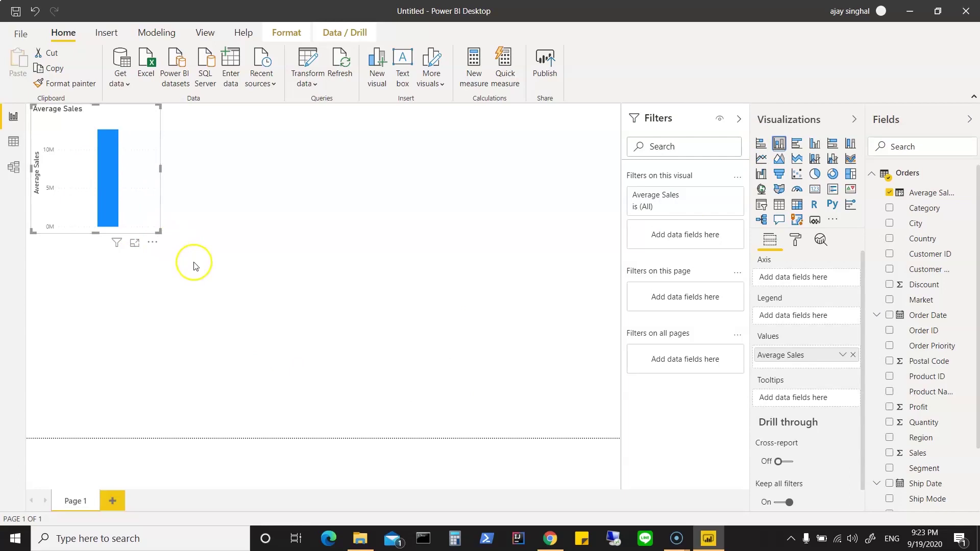
left_click(141, 164)
key("Delete")
left_click(313, 269)
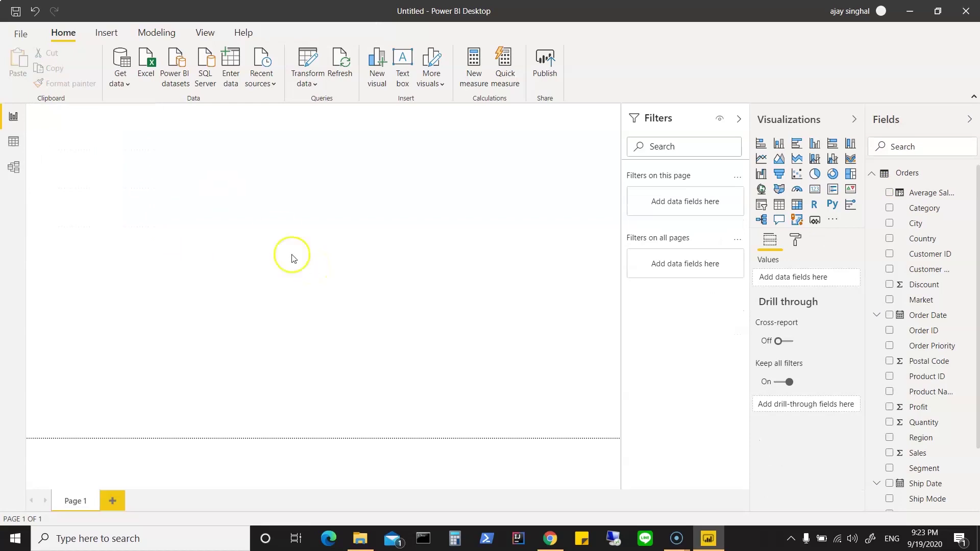
Step: In the Orders table's data view, rename the Average Sales column in its formula to Average Sales by segment
left_click(13, 142)
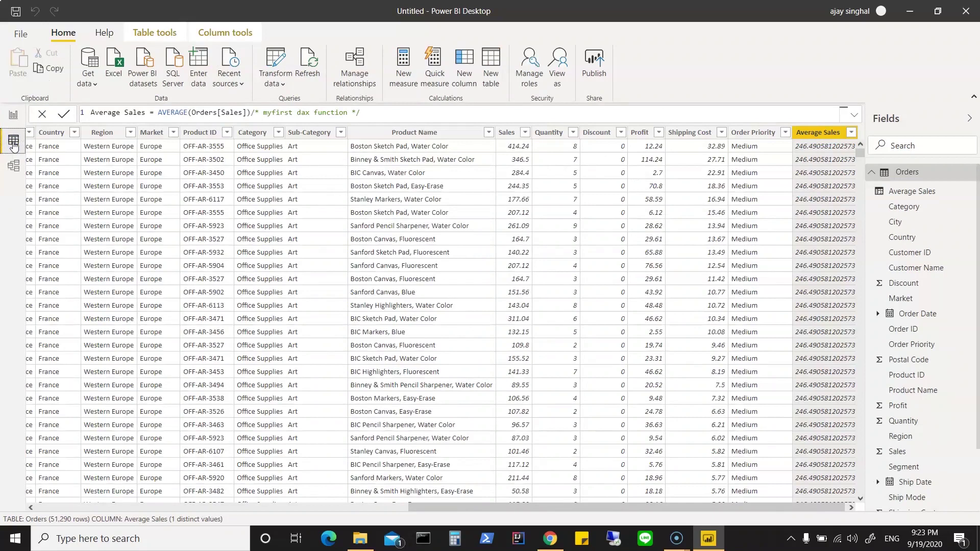
left_click(369, 112)
left_click_drag(370, 112, 147, 113)
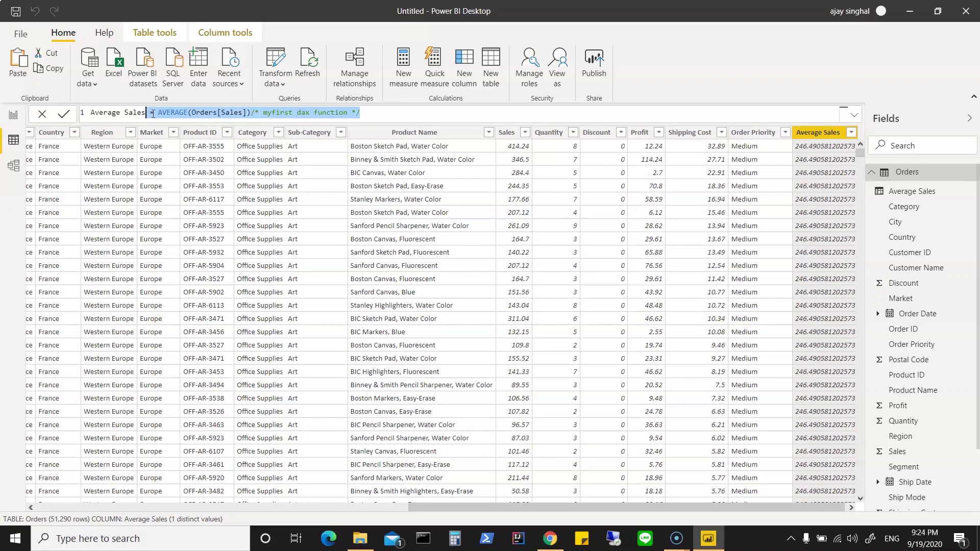
left_click_drag(425, 508, 344, 511)
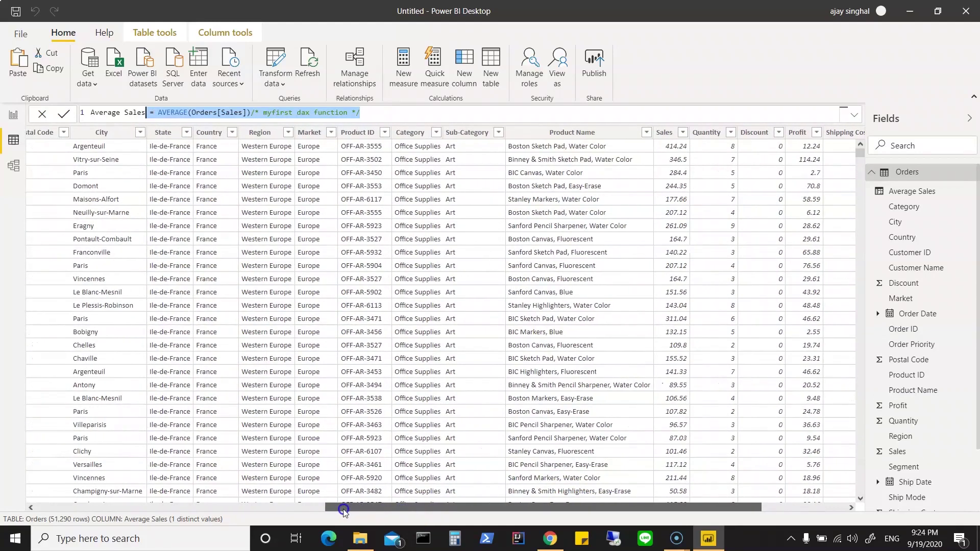
left_click_drag(344, 510, 144, 538)
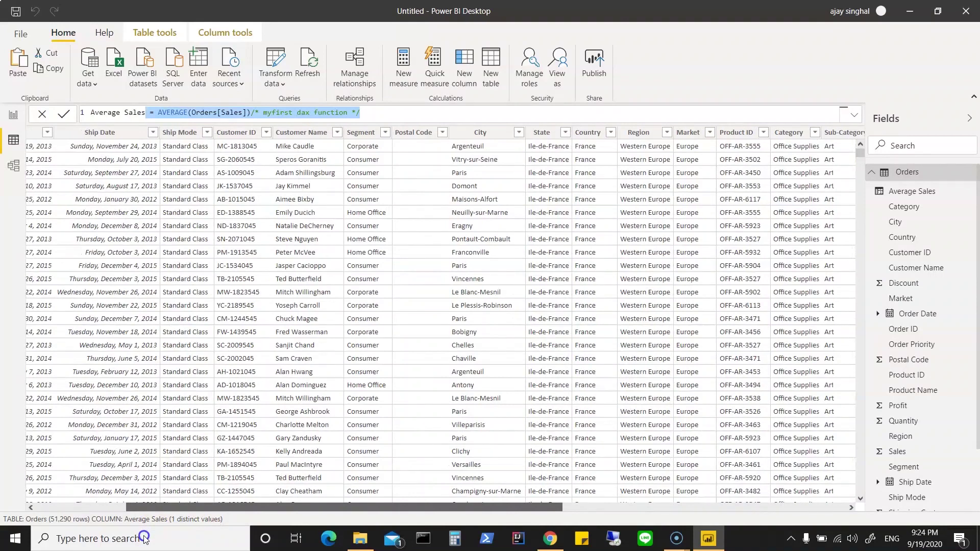
left_click_drag(144, 538, 41, 520)
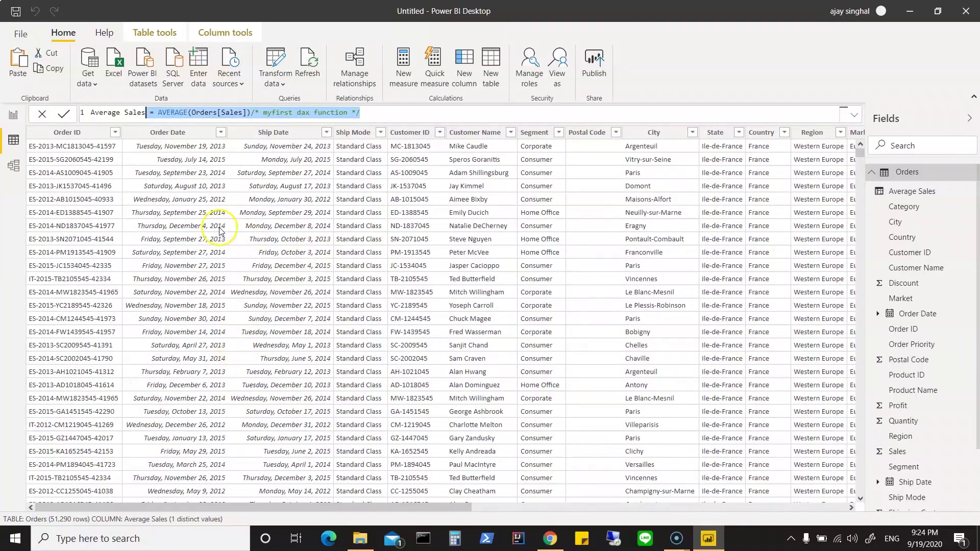
left_click(148, 113)
type("BY")
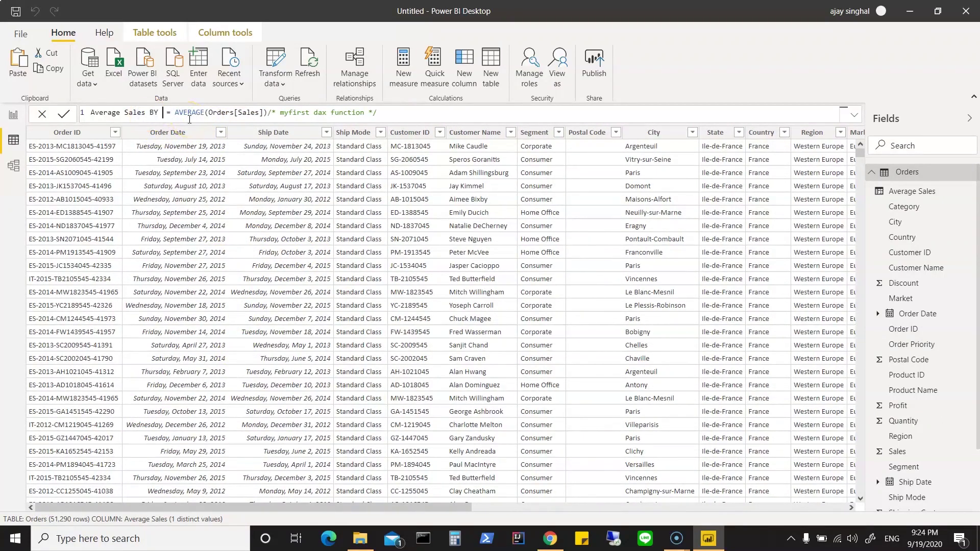
key("BackSpace")
key("BackSpace")
key("BackSpace")
type("by s")
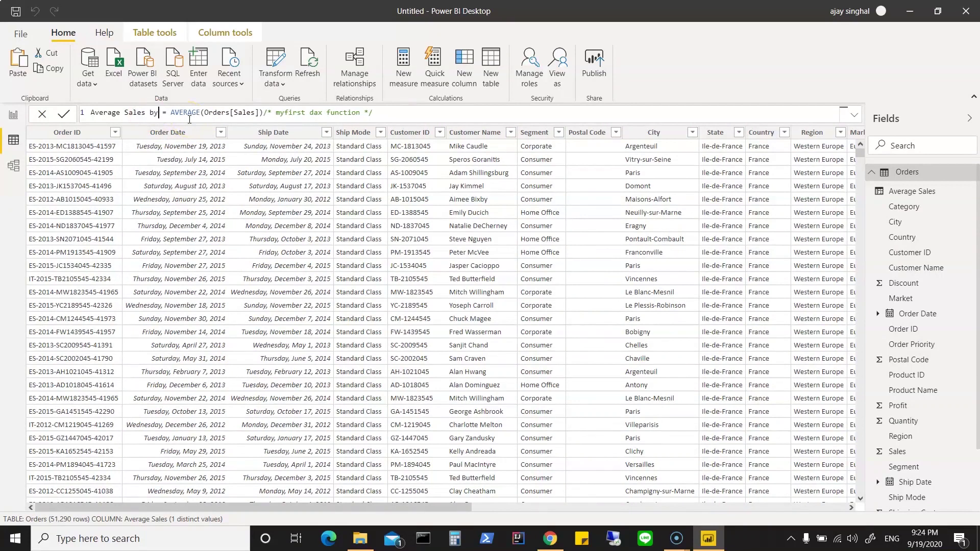
type("egment")
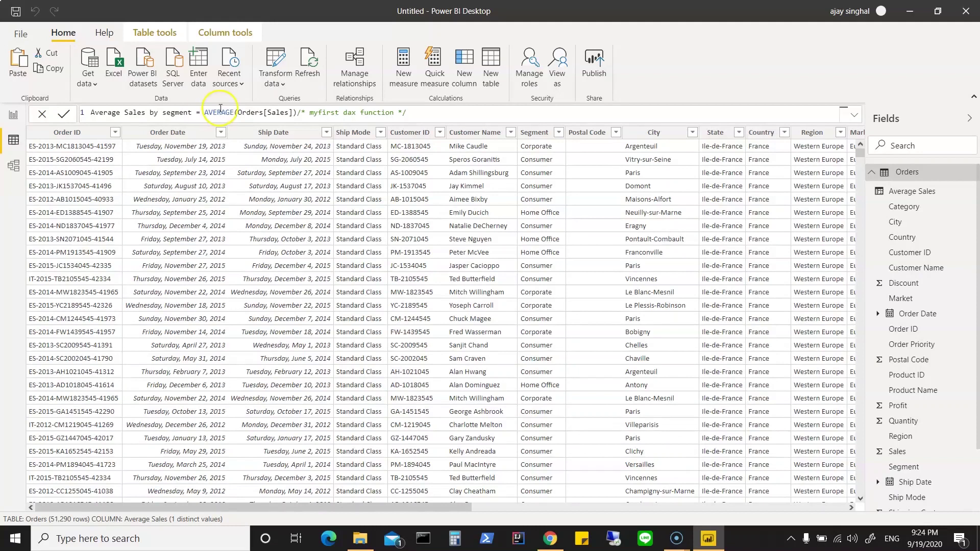
Step: Replace AVERAGE(Orders[Sales]) with an opening CALCULATE function in the Average Sales by segment formula, keeping the comment
left_click_drag(204, 113, 296, 113)
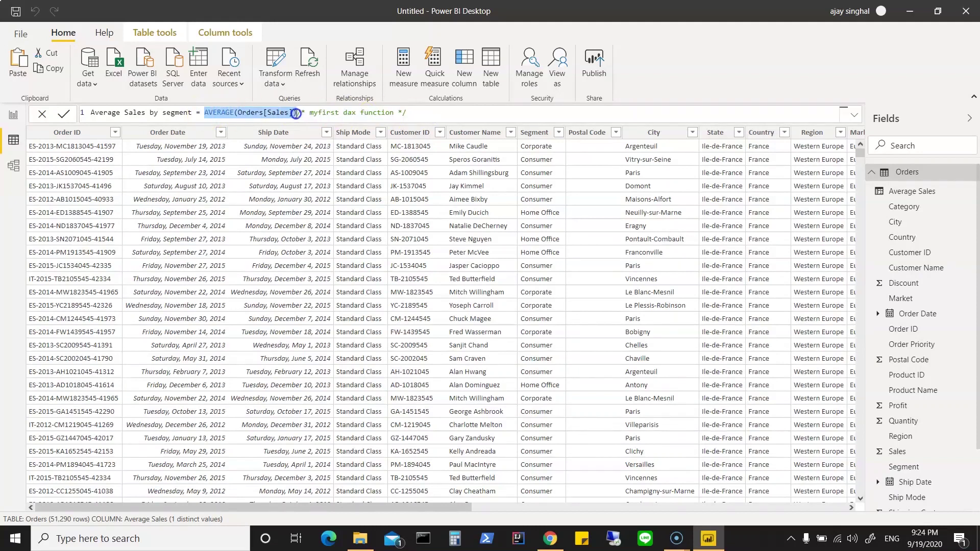
key("Delete")
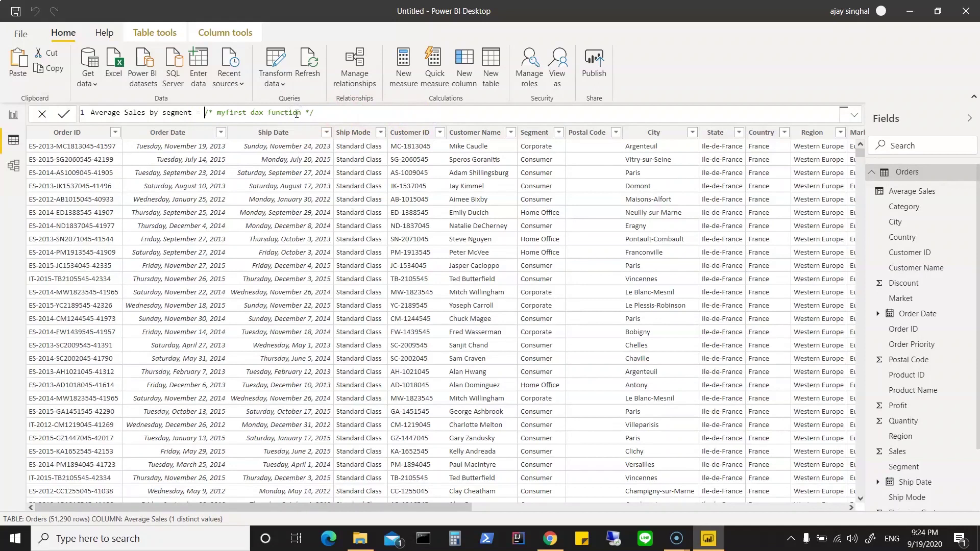
type("ca")
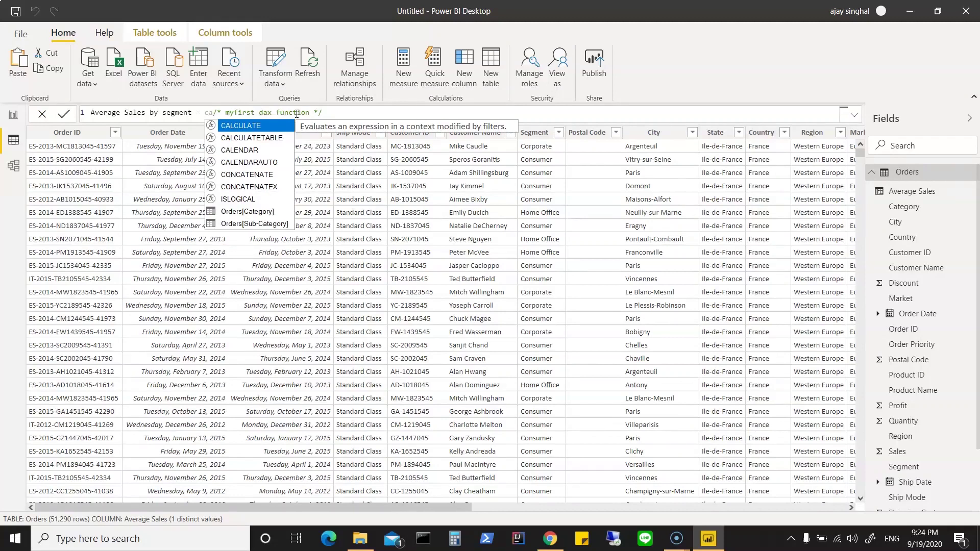
key("Tab")
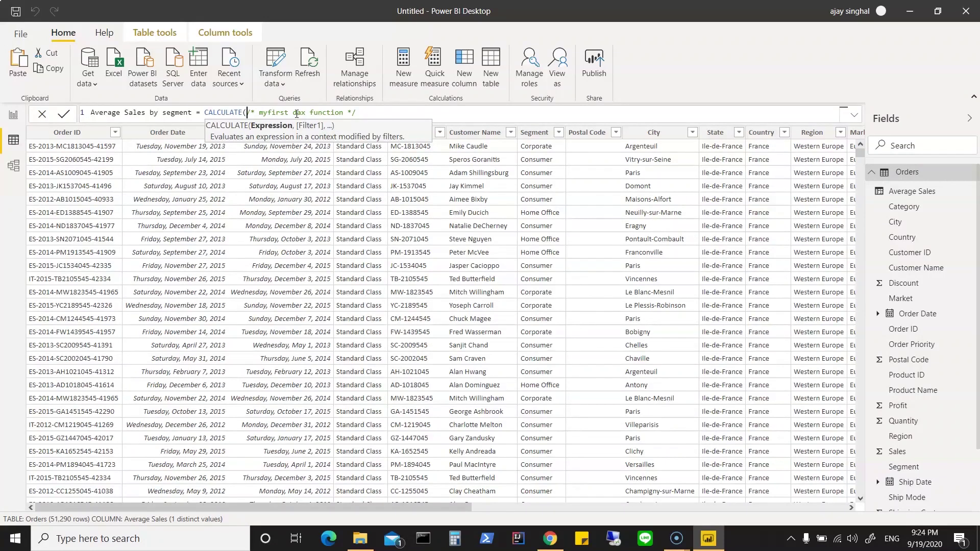
Step: Enter [Average Sales] in square brackets as the expression argument of CALCULATE
type("av")
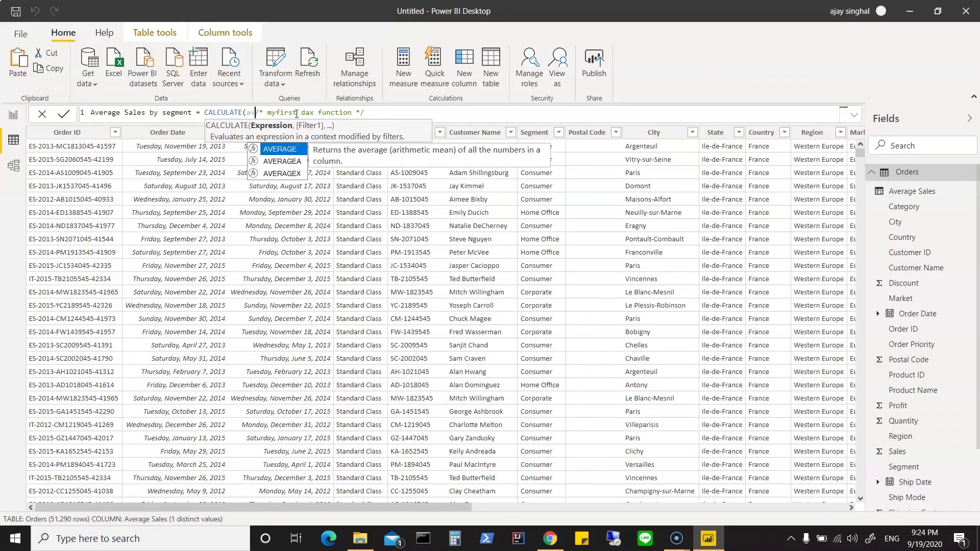
key("BackSpace")
key("BackSpace")
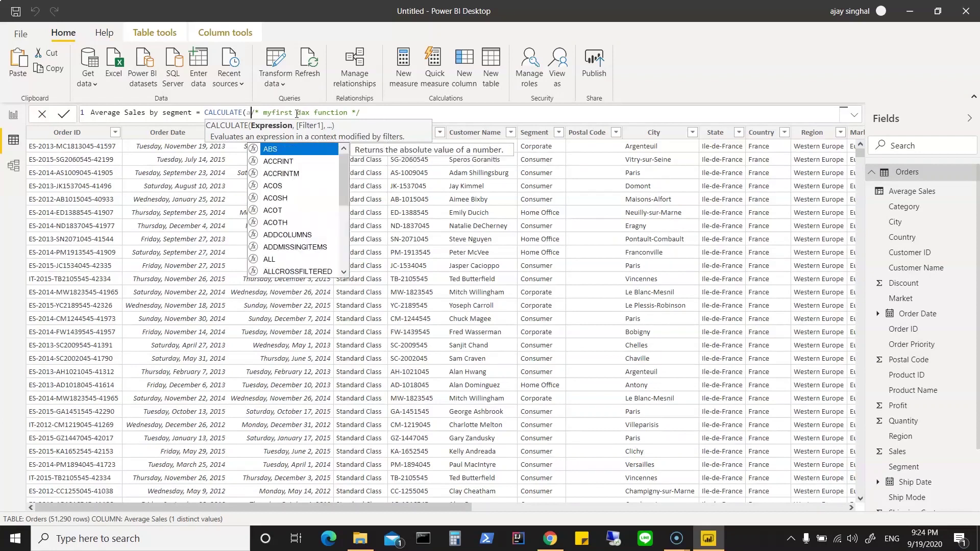
key("Escape")
type("[]")
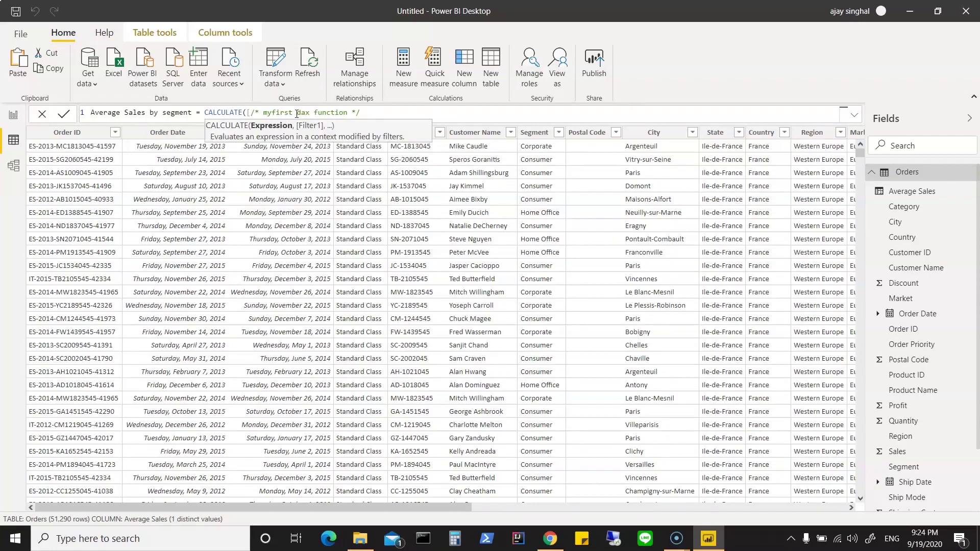
type("average")
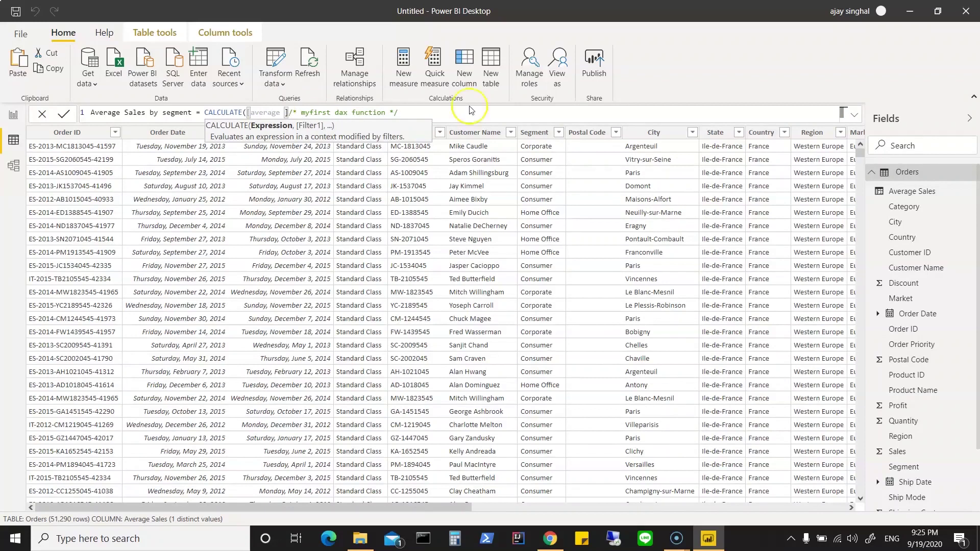
left_click_drag(462, 508, 356, 535)
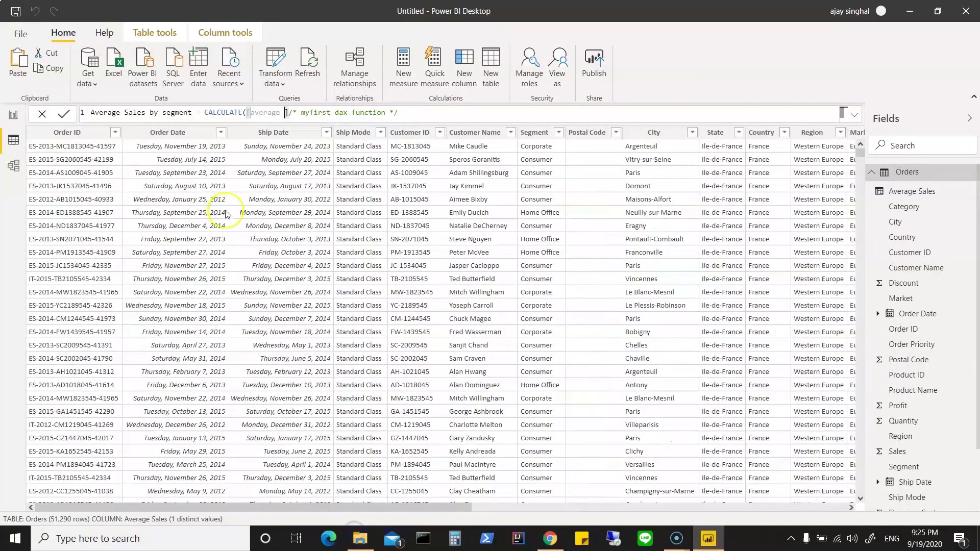
left_click(250, 112)
key("Delete")
type("Average Sales")
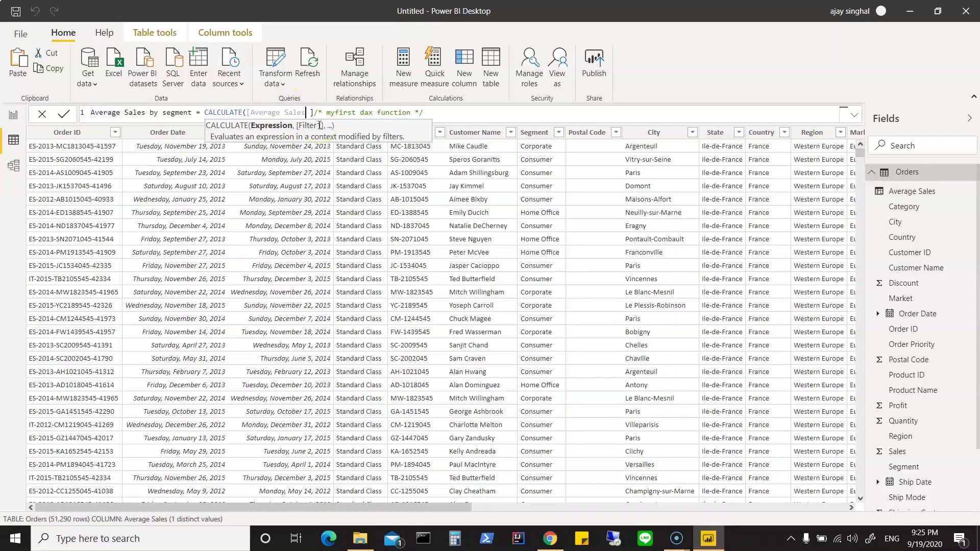
left_click(312, 110)
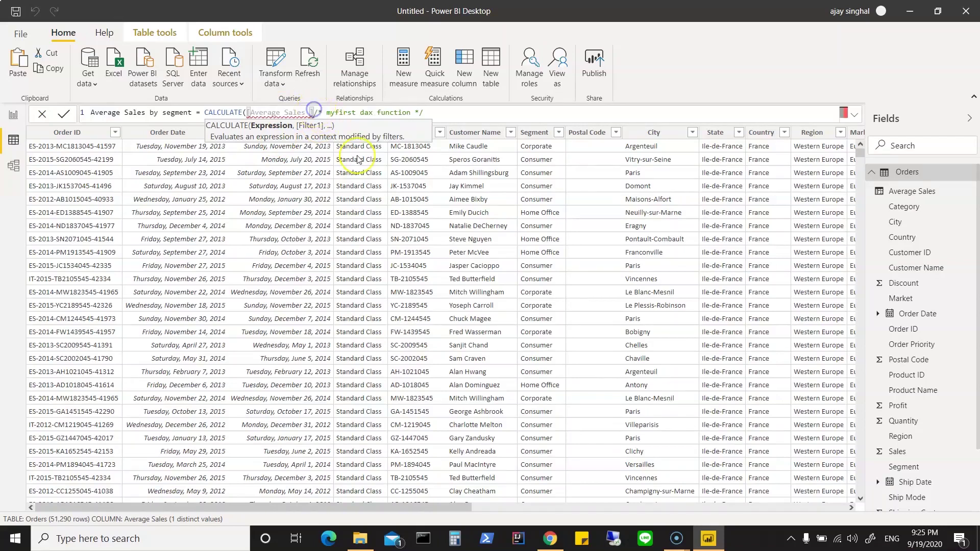
Step: Add a filter argument to CALCULATE that starts an equality comparison on Orders[Segment]
type(",")
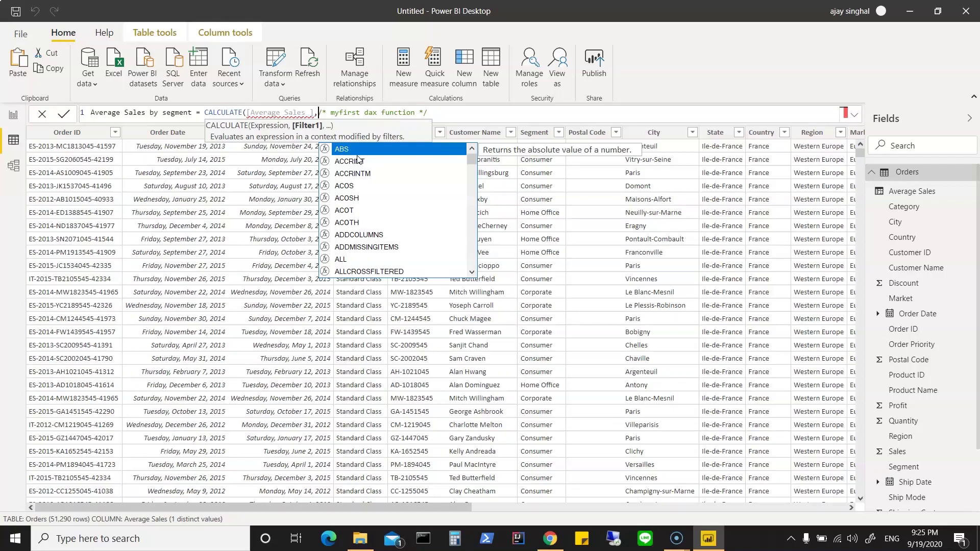
type("or")
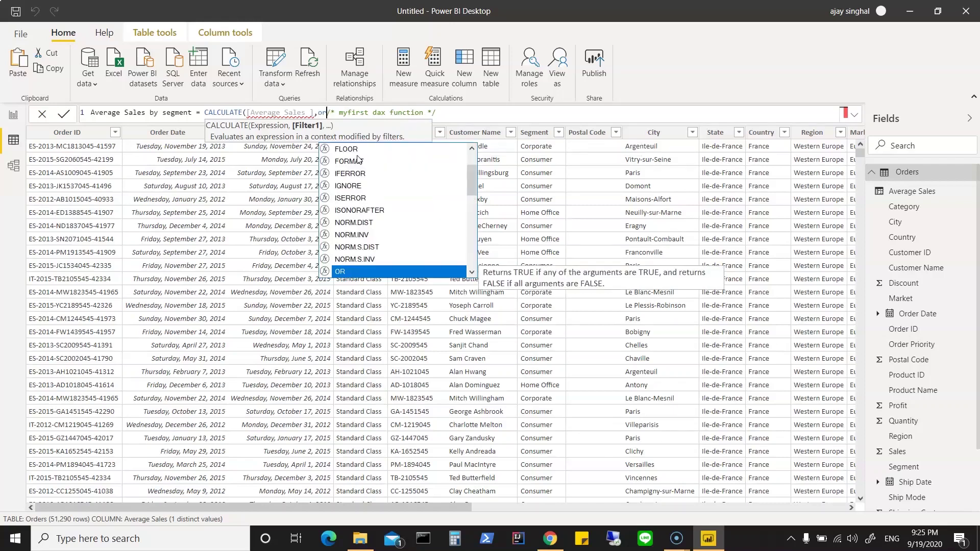
type("d")
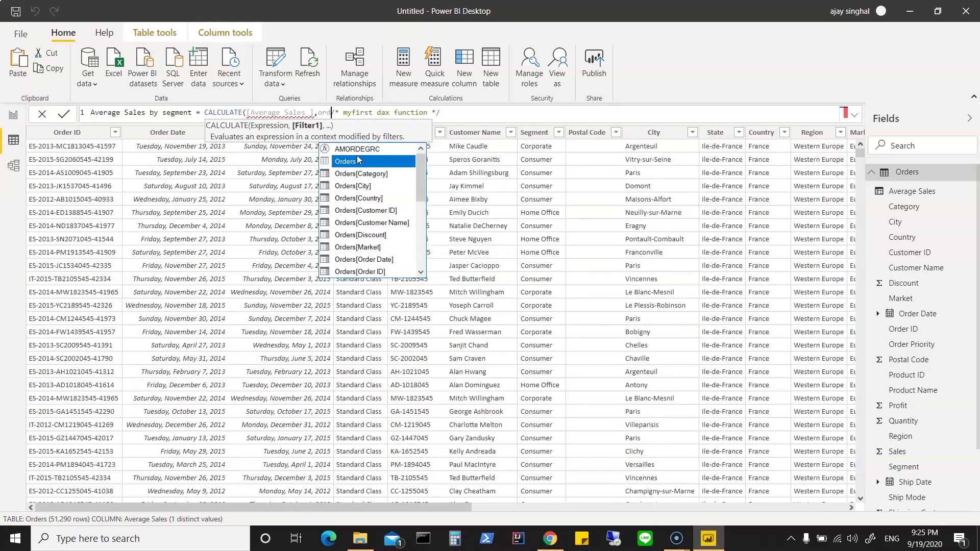
key("Tab")
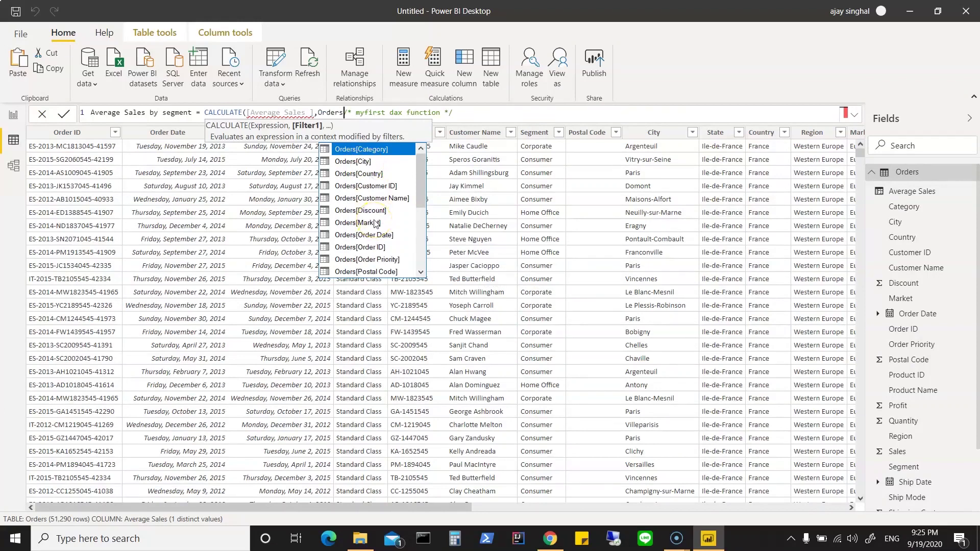
scroll(376, 224, "down", 3)
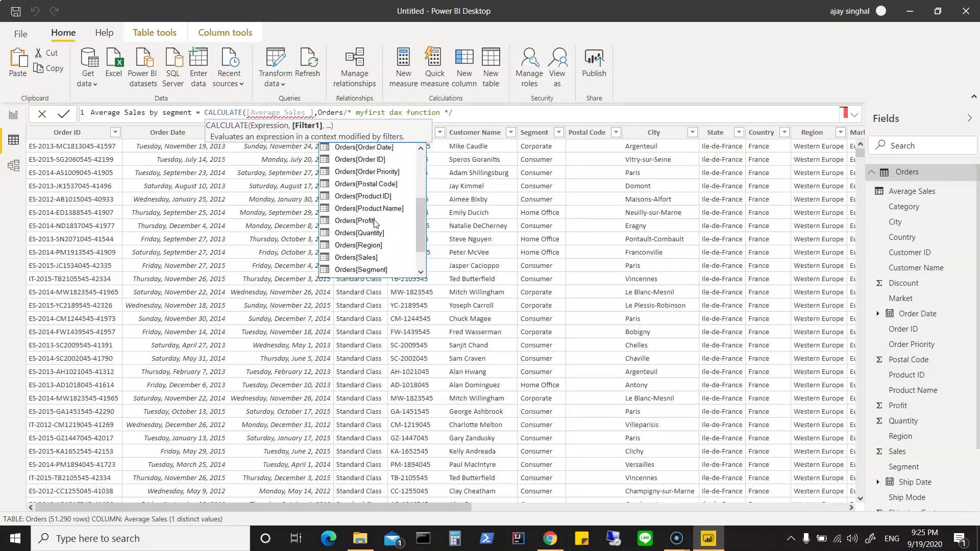
left_click(374, 247)
left_click(373, 249)
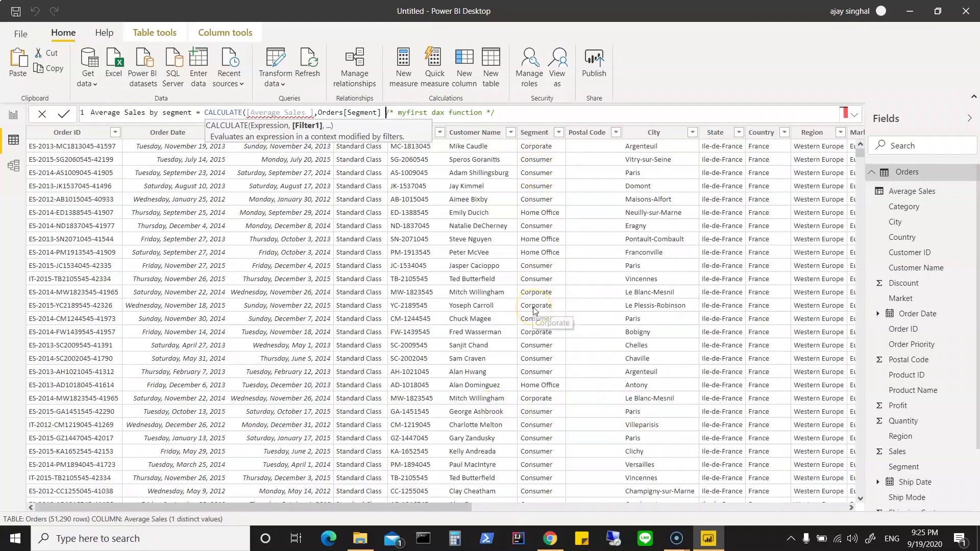
type("=")
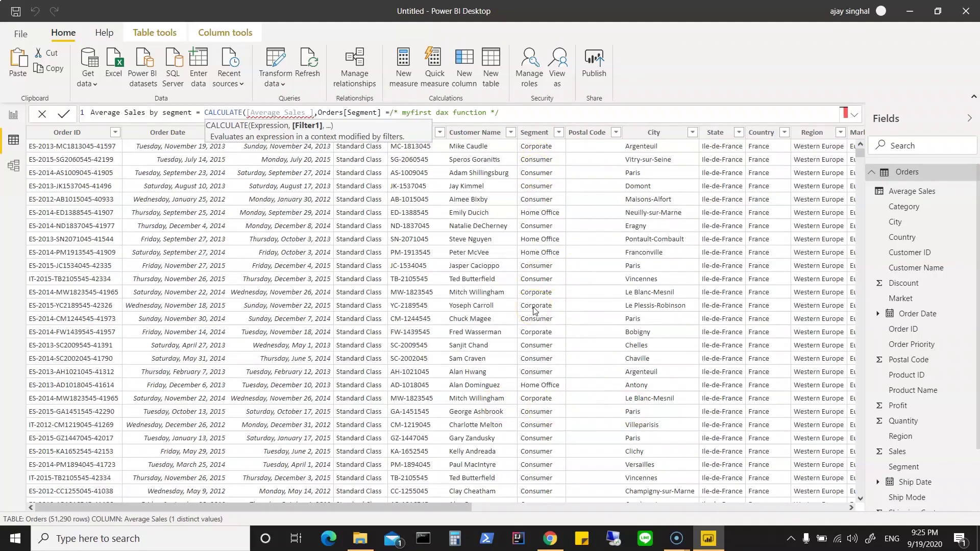
type("=")
key("BackSpace")
Step: Remove the trailing space inside the [Average Sales] reference and complete the Segment filter with Corporate and a closing parenthesis
left_click(310, 113)
key("BackSpace")
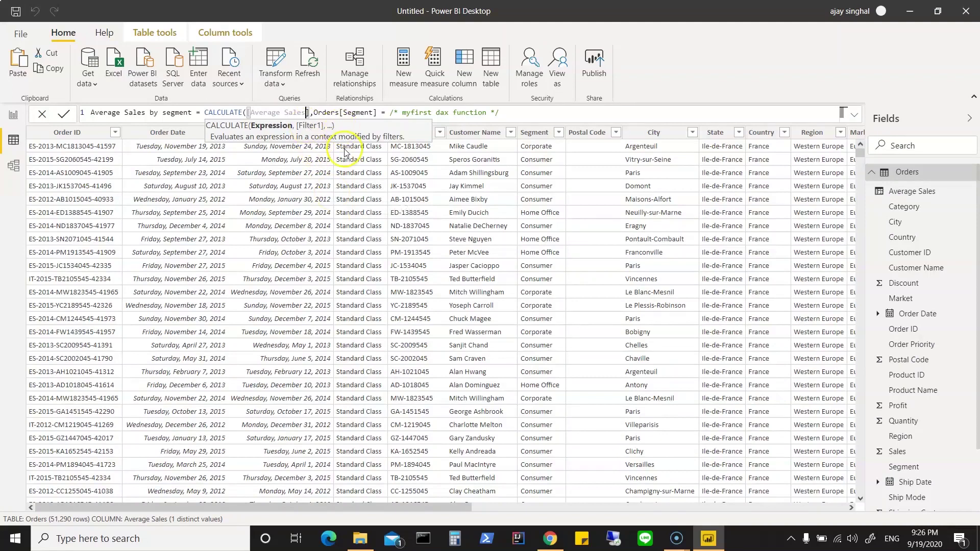
left_click(378, 112)
left_click(390, 113)
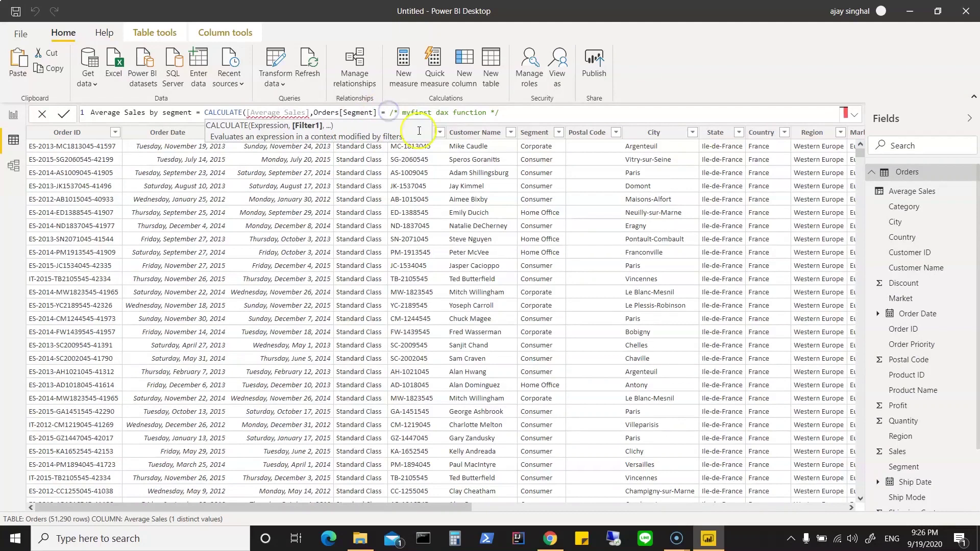
type("Corporate")
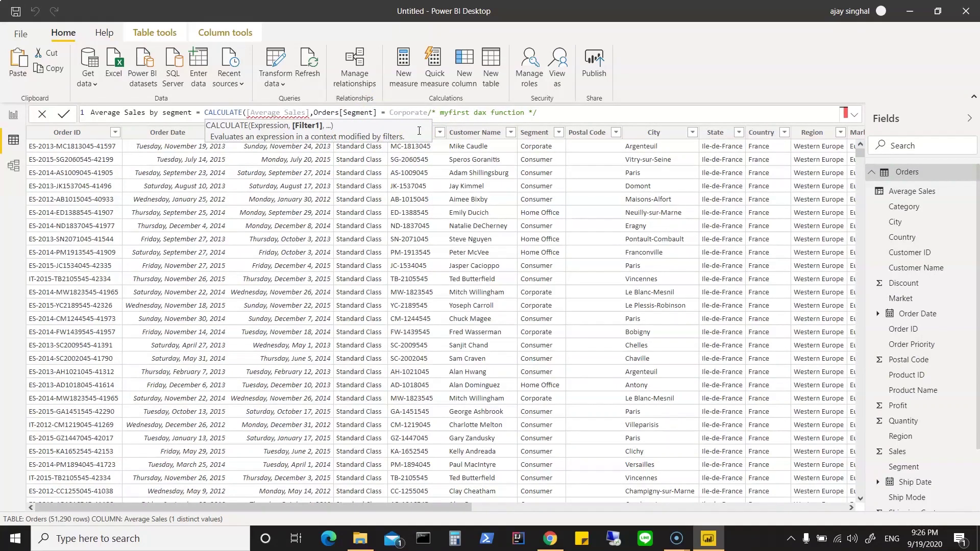
type(")")
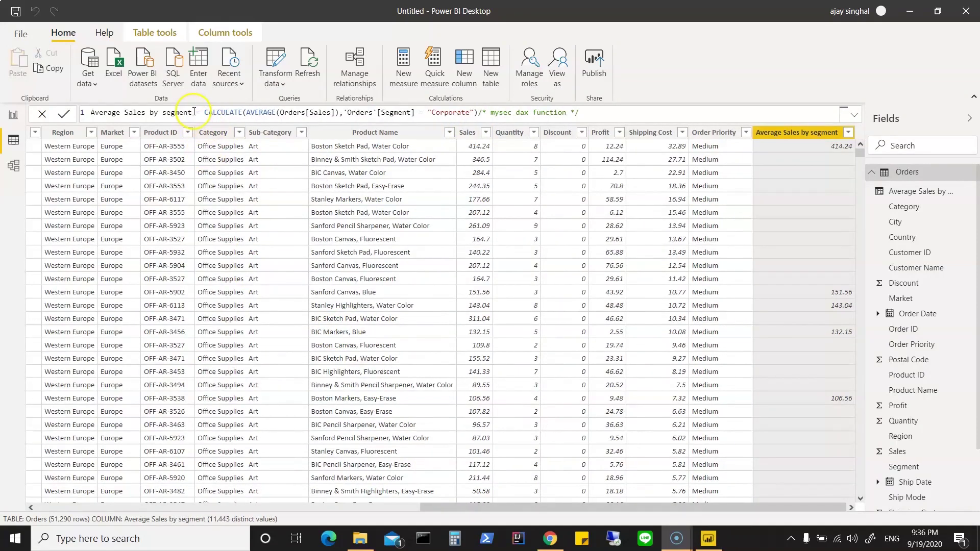
Step: Examine the parts of the Average Sales by segment formula and compare the column's values with the Segment and Sales columns
left_click_drag(193, 112, 91, 116)
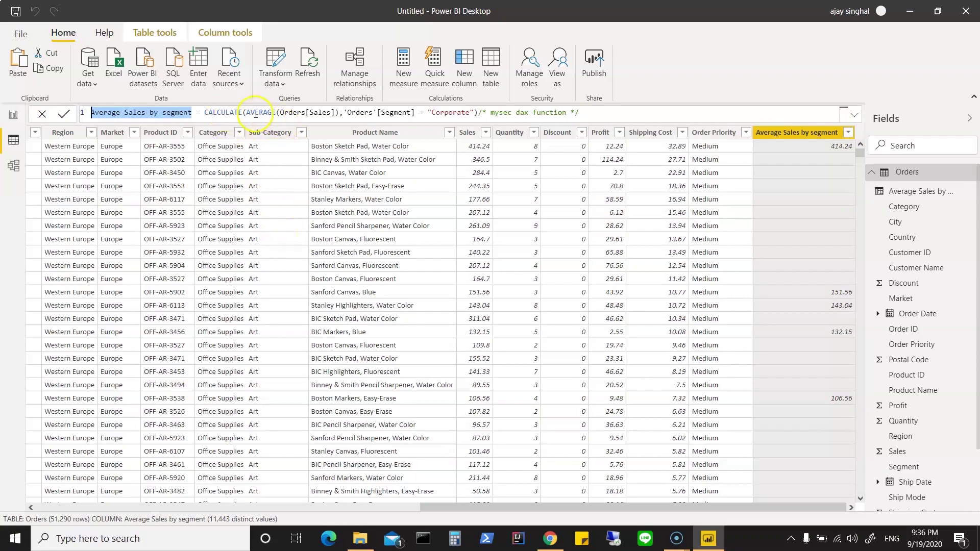
left_click_drag(247, 111, 340, 112)
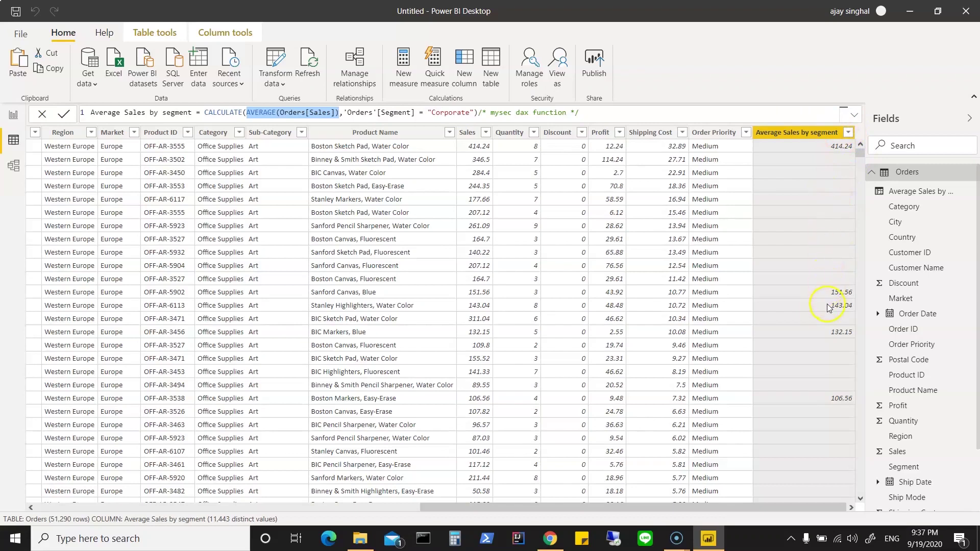
left_click_drag(443, 507, 162, 517)
scroll(377, 396, "right", 5)
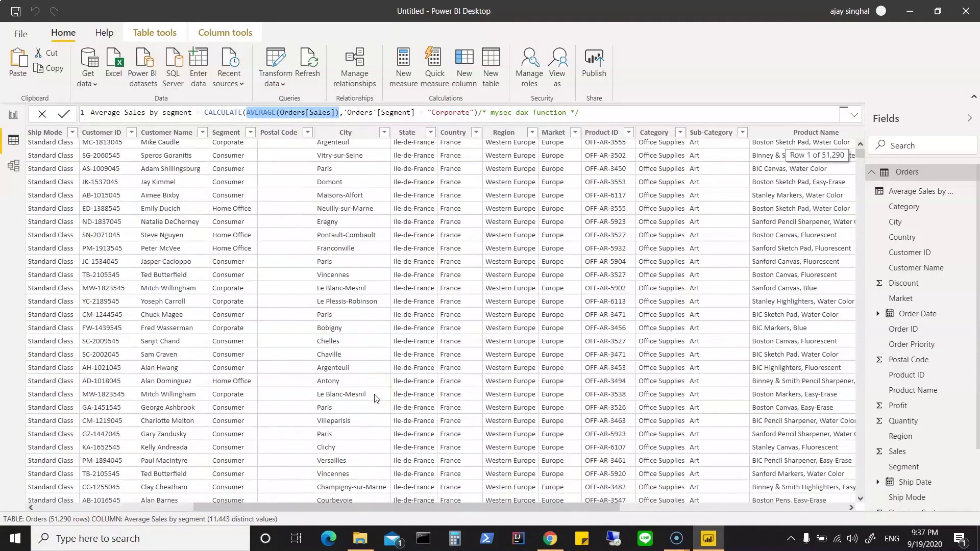
scroll(376, 398, "right", 6)
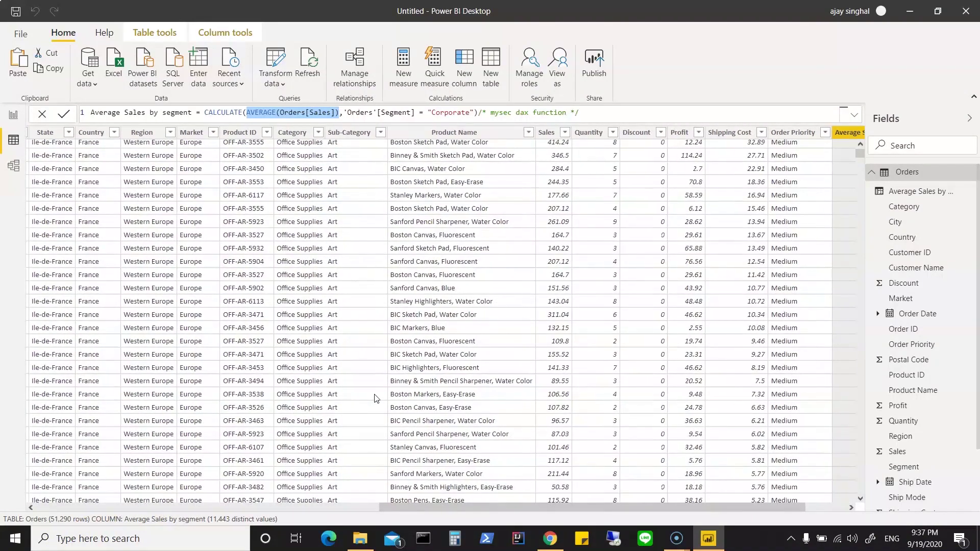
scroll(500, 339, "up", 1)
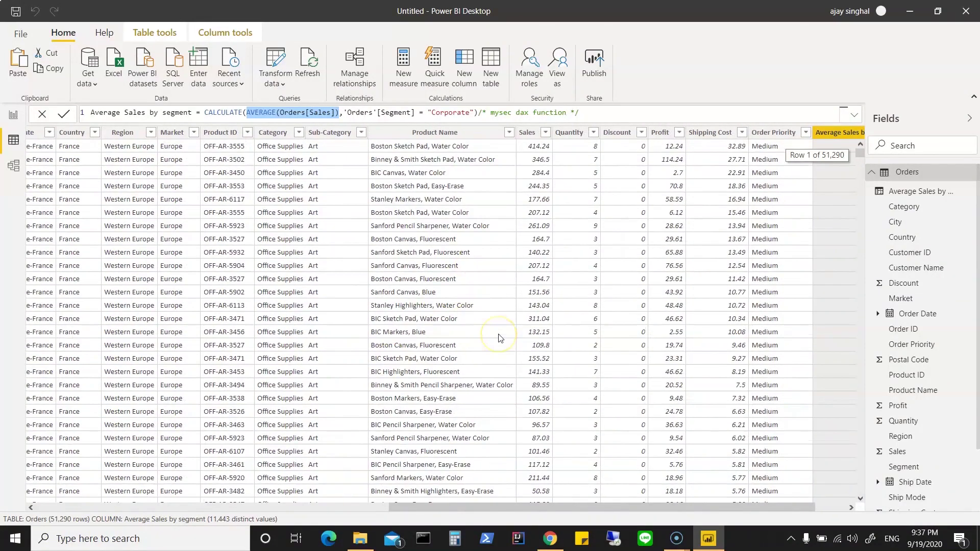
Step: Compare the Average Sales by segment values with the Segment, Sales and Profit columns, and review the AVERAGE expression inside its CALCULATE formula
scroll(500, 338, "right", 1)
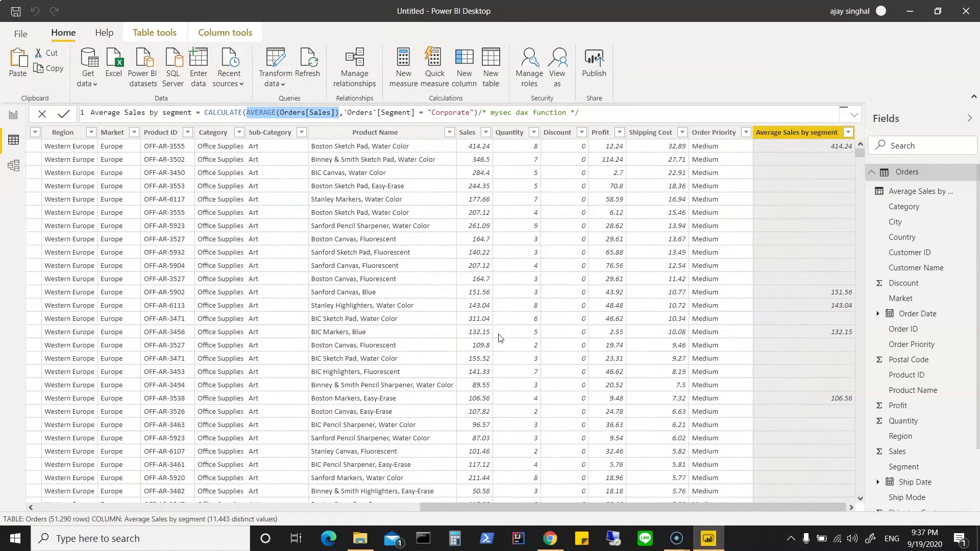
scroll(500, 338, "left", 2)
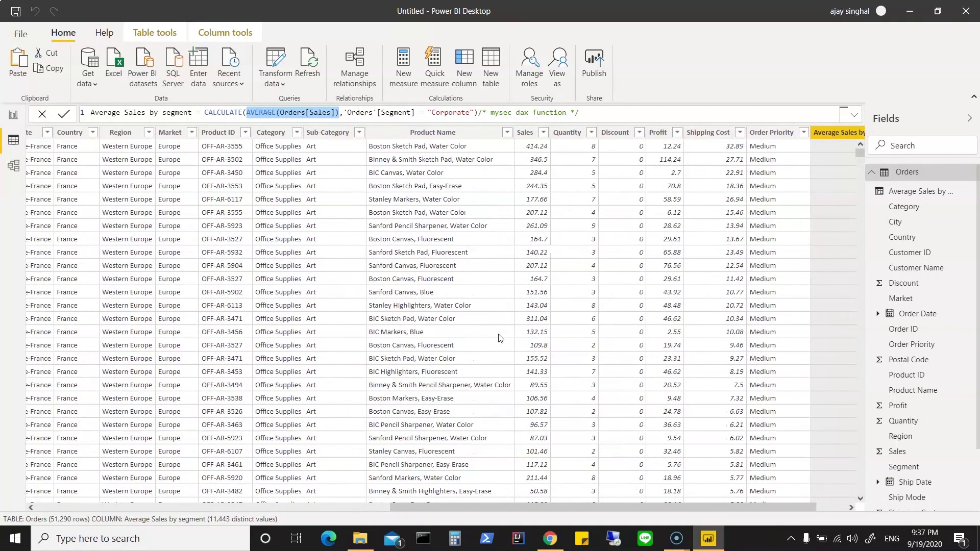
scroll(500, 339, "left", 3)
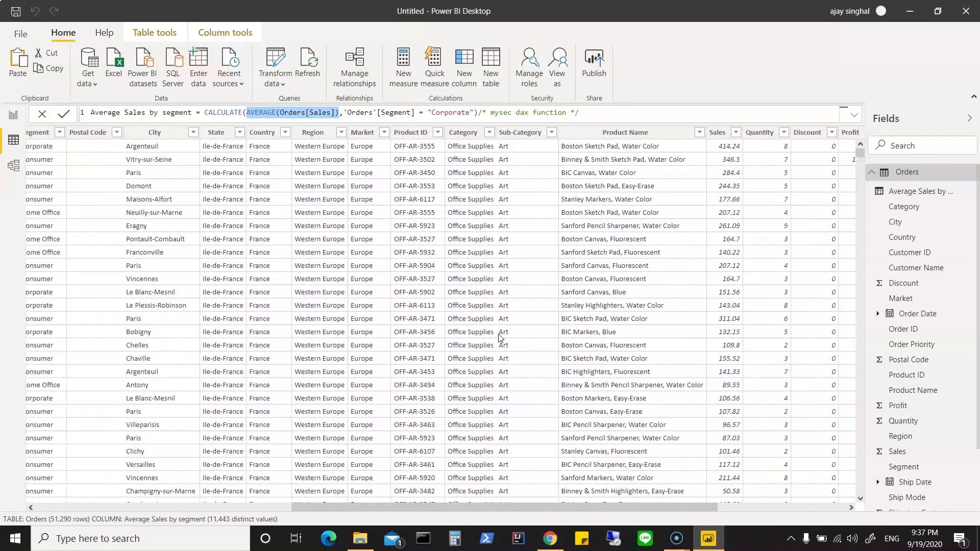
scroll(500, 338, "left", 5)
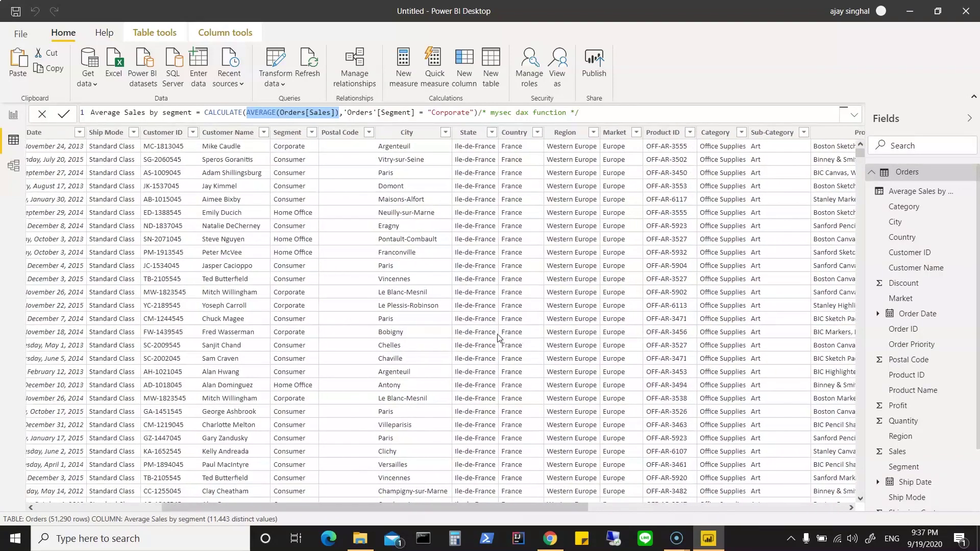
scroll(500, 339, "left", 2)
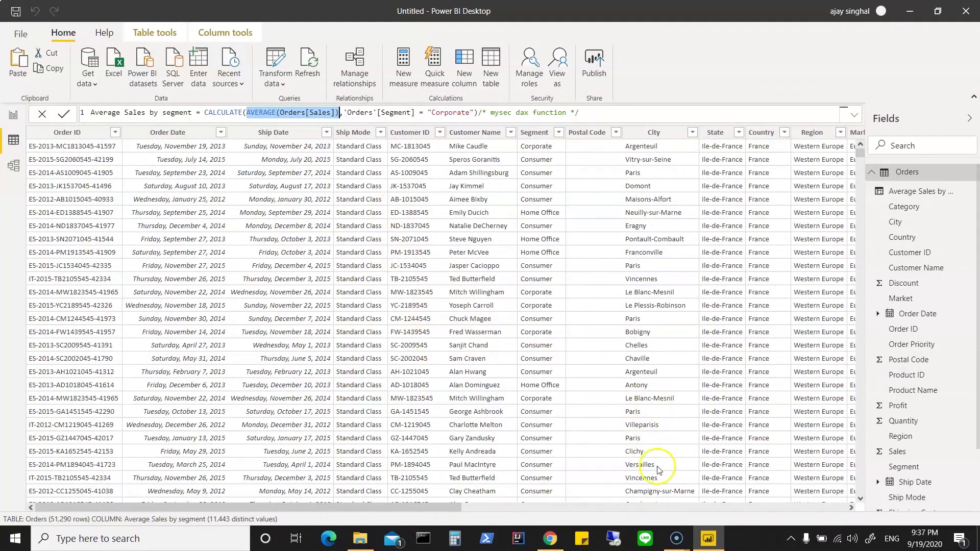
left_click_drag(435, 507, 832, 495)
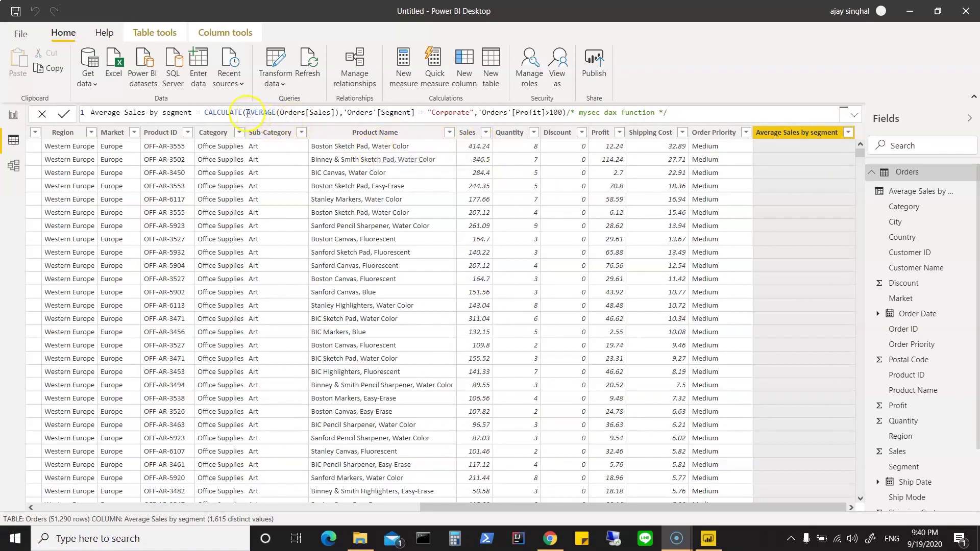
left_click_drag(248, 113, 341, 113)
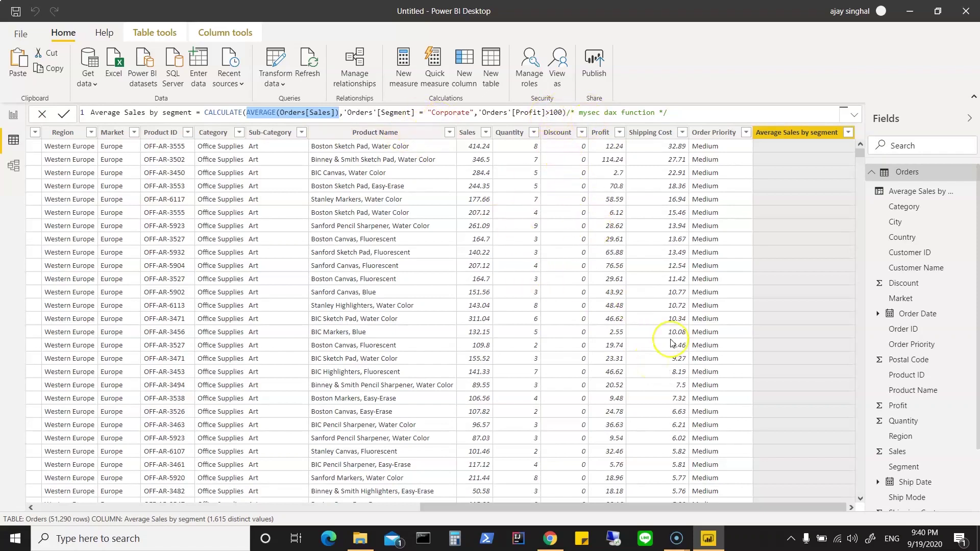
scroll(803, 384, "down", 12)
scroll(803, 385, "down", 6)
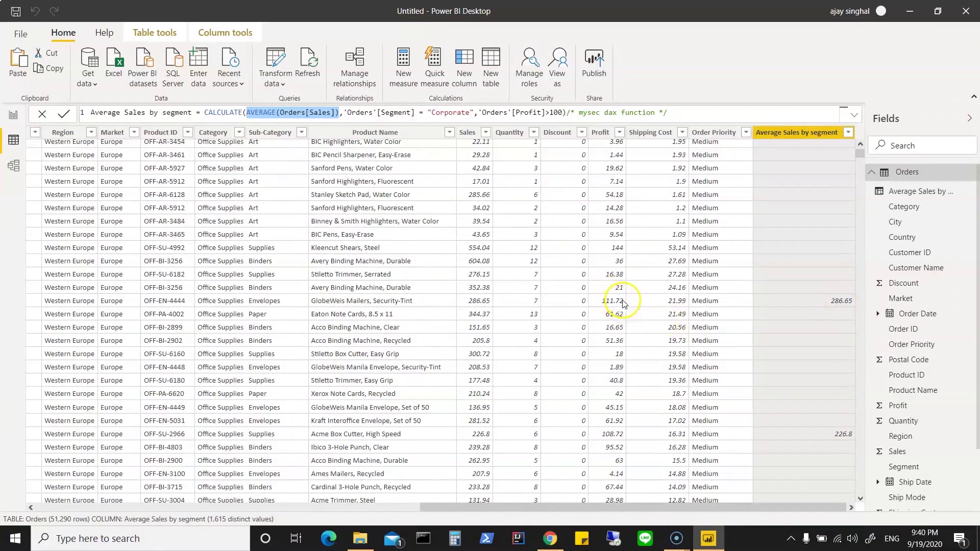
Step: Filter the Orders table to rows where Profit is greater than 100
left_click(619, 132)
left_click(621, 133)
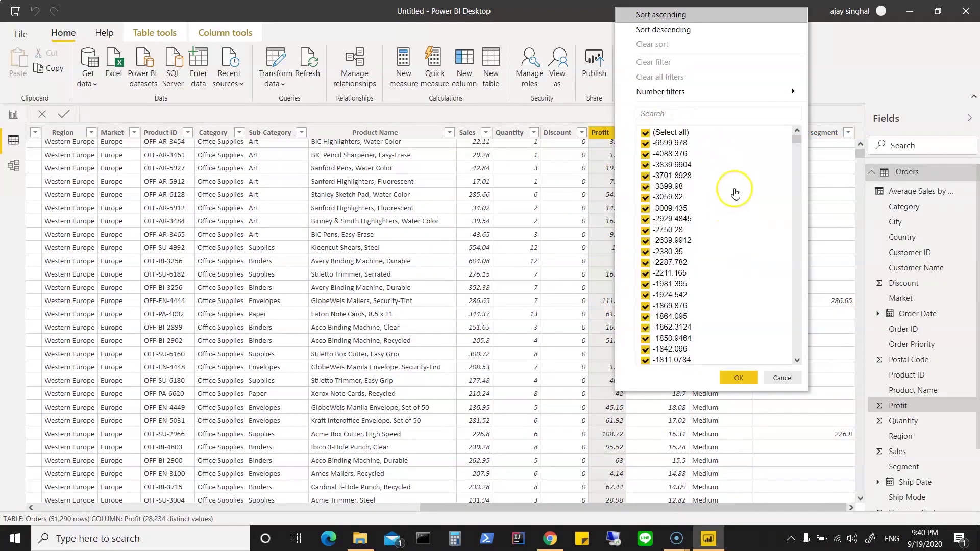
mouse_move(776, 91)
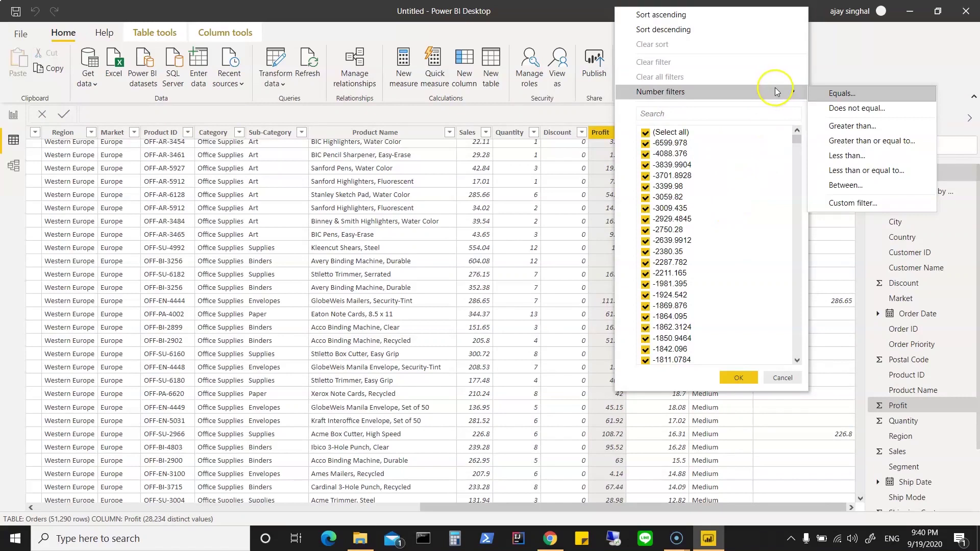
left_click(843, 128)
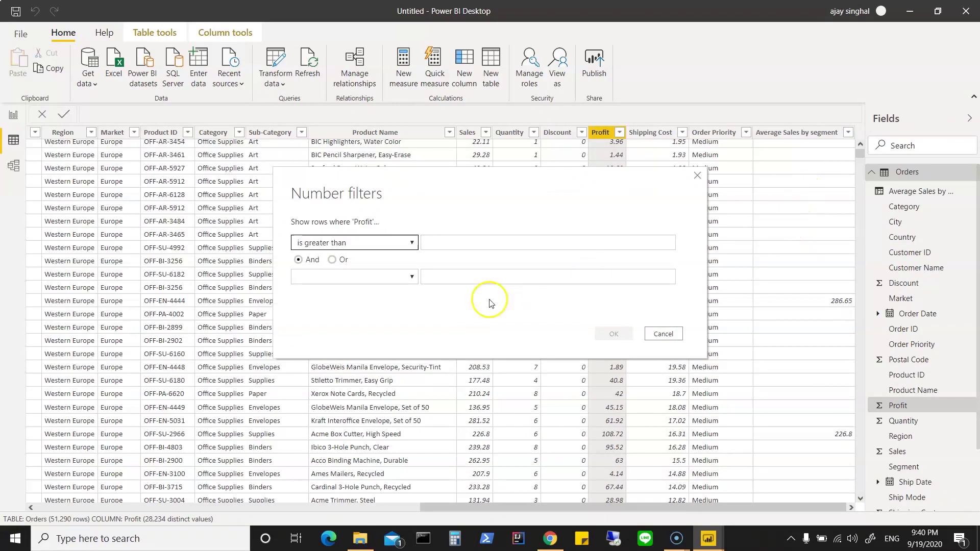
left_click(455, 239)
type("100")
left_click(618, 332)
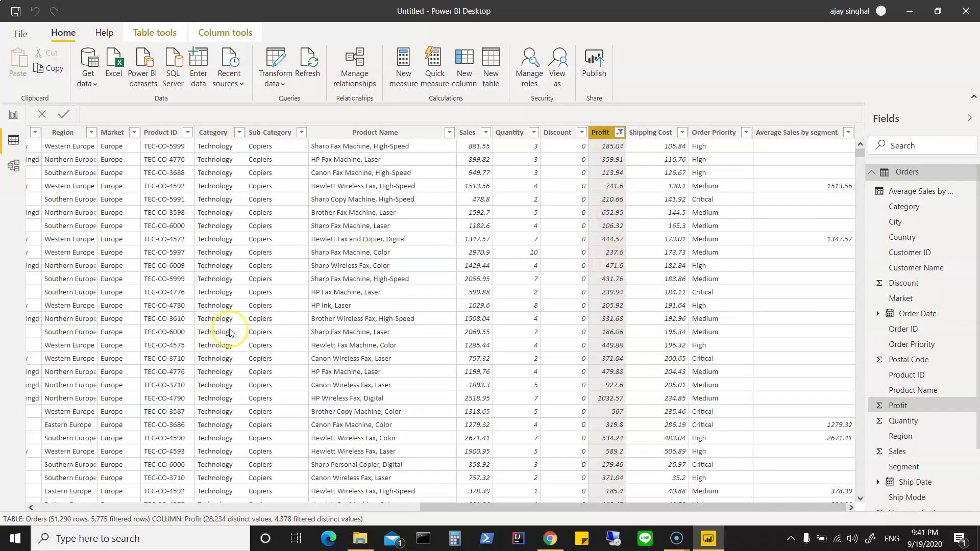
Step: Filter the Segment column so that only the Corporate rows are shown
scroll(230, 333, "left", 3)
scroll(230, 333, "down", 1)
scroll(230, 332, "up", 1)
scroll(230, 333, "left", 4)
scroll(230, 333, "down", 1)
scroll(230, 333, "up", 1)
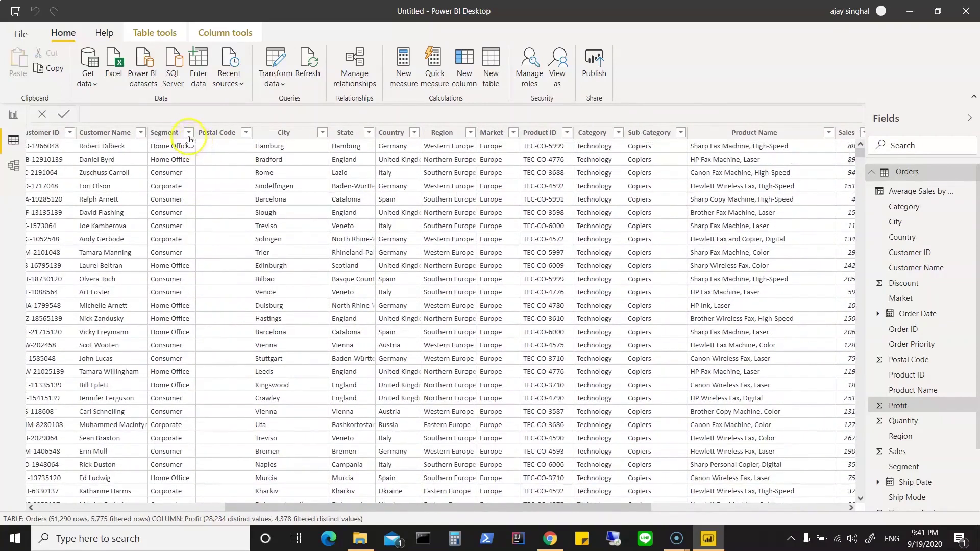
left_click(189, 133)
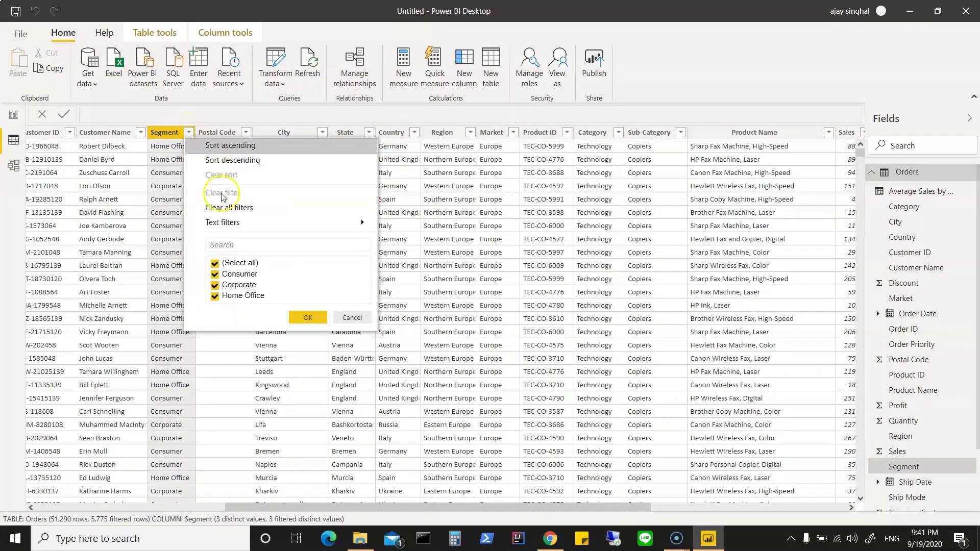
left_click(215, 264)
left_click(215, 286)
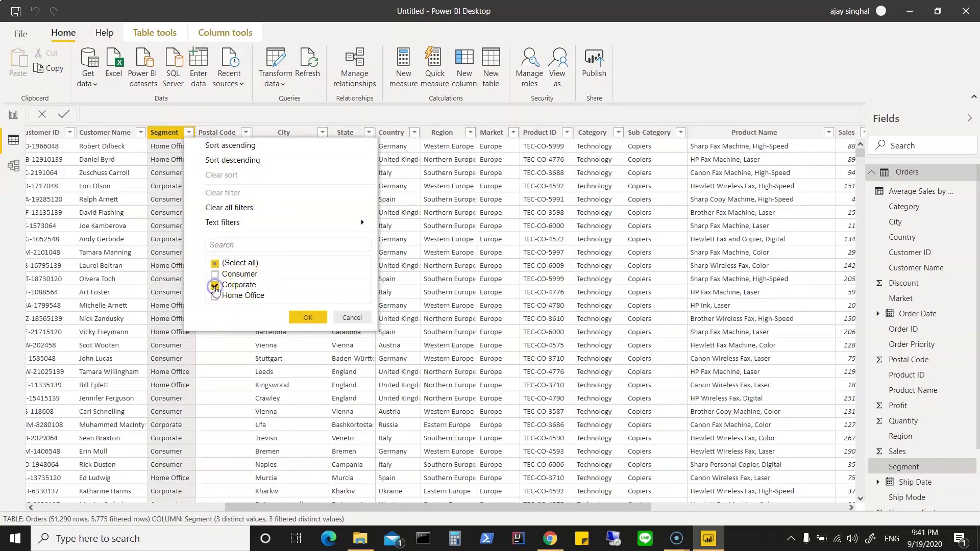
left_click(308, 318)
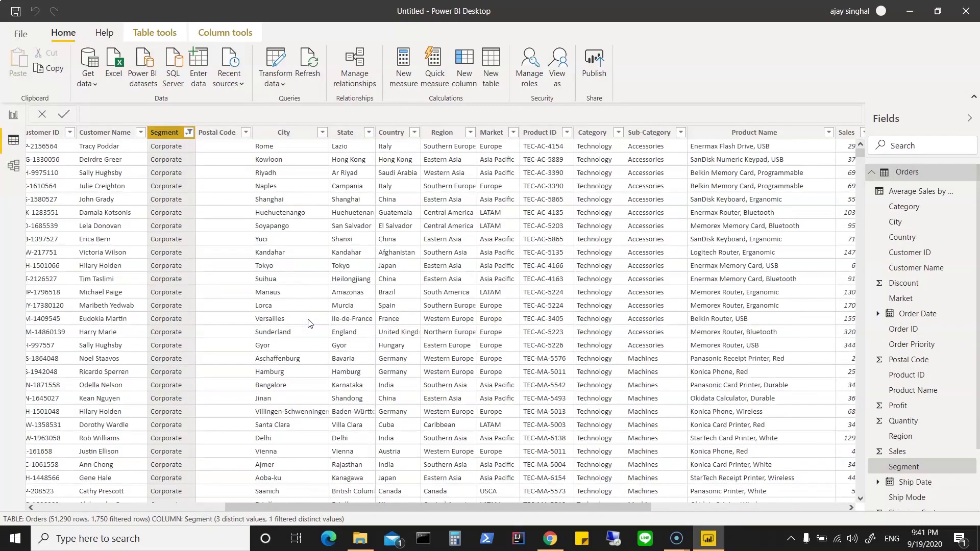
Step: Check the filtered rows' Average Sales by segment values against their Sales, Profit and Segment columns
scroll(591, 373, "right", 5)
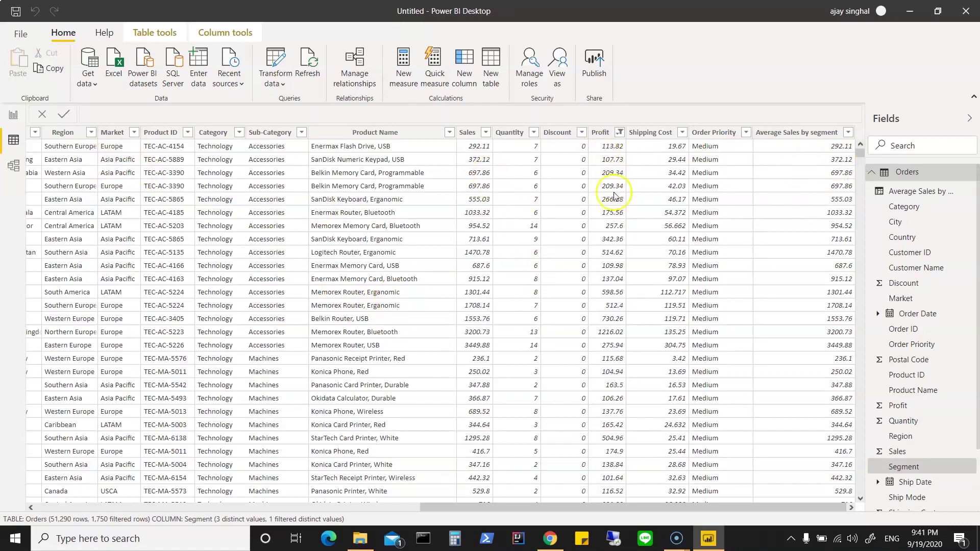
scroll(627, 349, "left", 8)
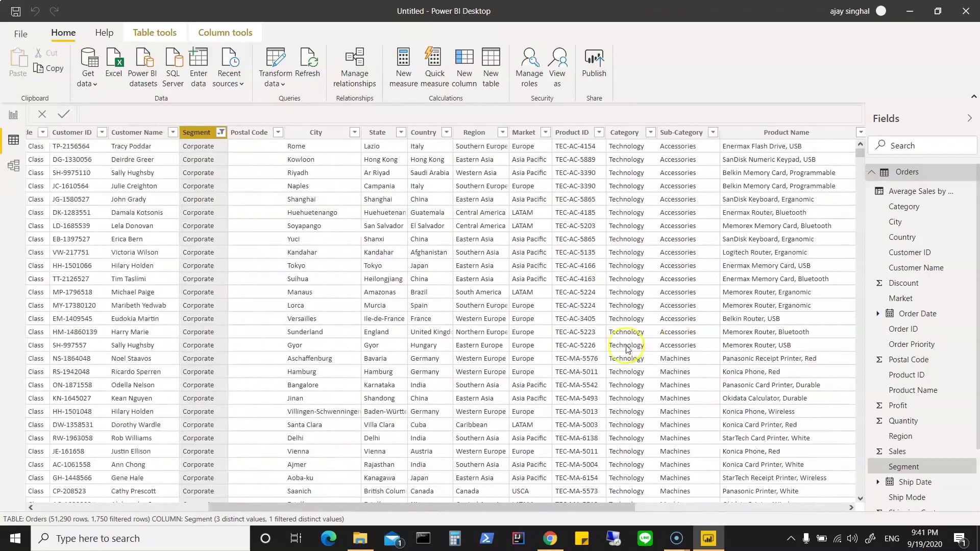
scroll(627, 349, "left", 7)
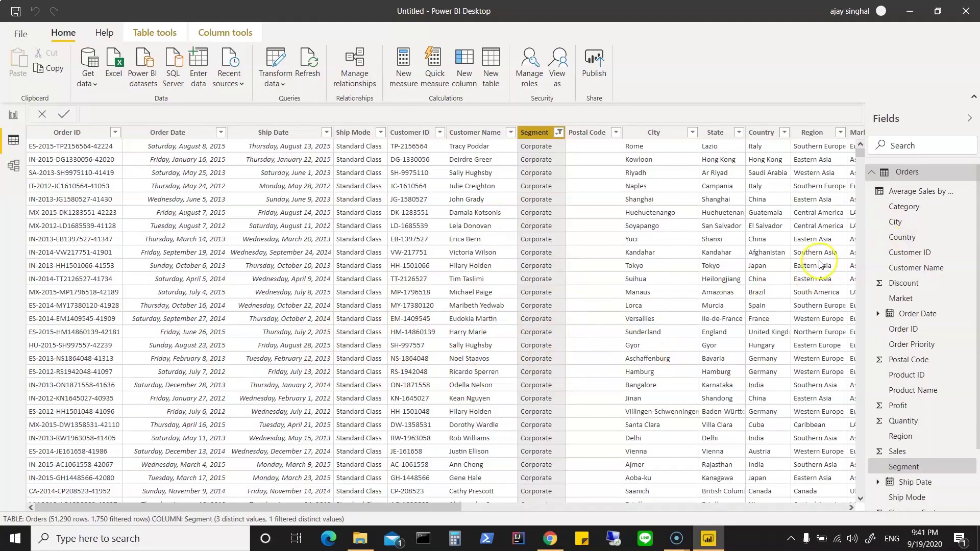
Step: Add a visual of Average Sales by segment to the report page, trying line and stacked column charts before settling on a stacked bar chart
left_click(15, 116)
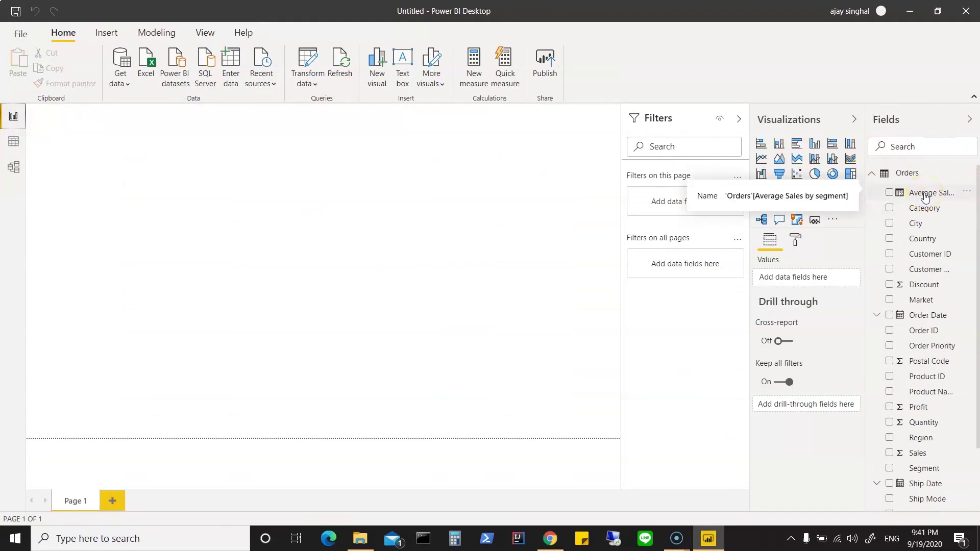
left_click_drag(925, 196, 817, 279)
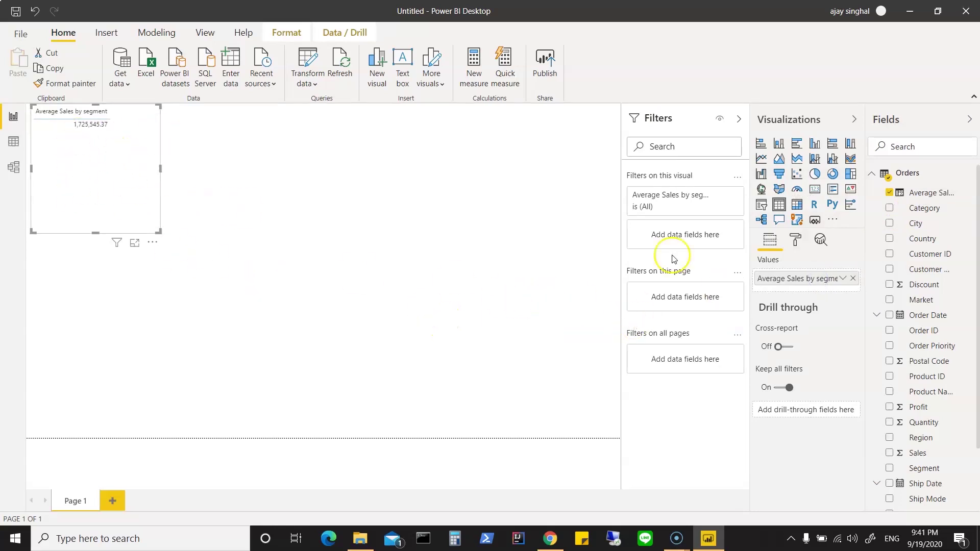
left_click(762, 159)
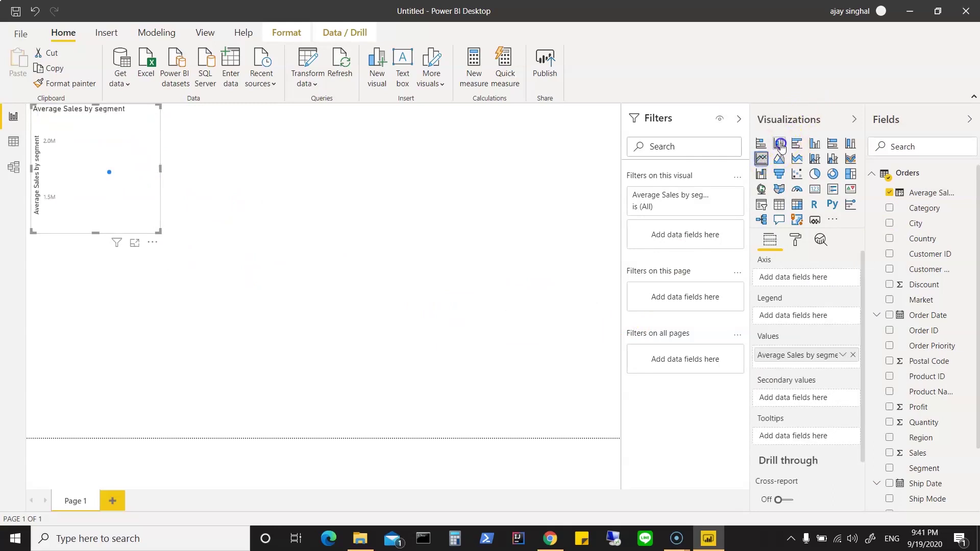
left_click(779, 144)
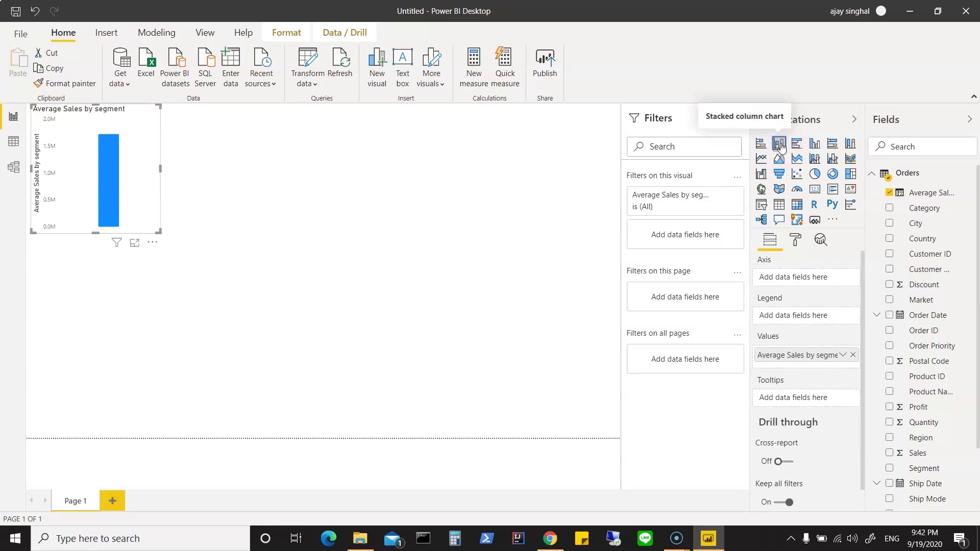
left_click(761, 144)
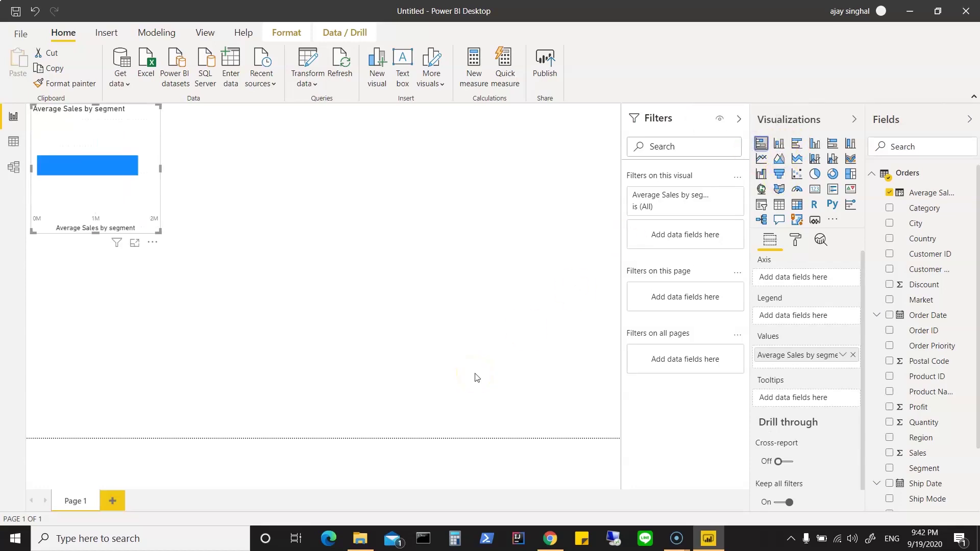
Step: Return to the Orders data and put the Profit filter of the Average Sales by segment formula on its own line
left_click(13, 143)
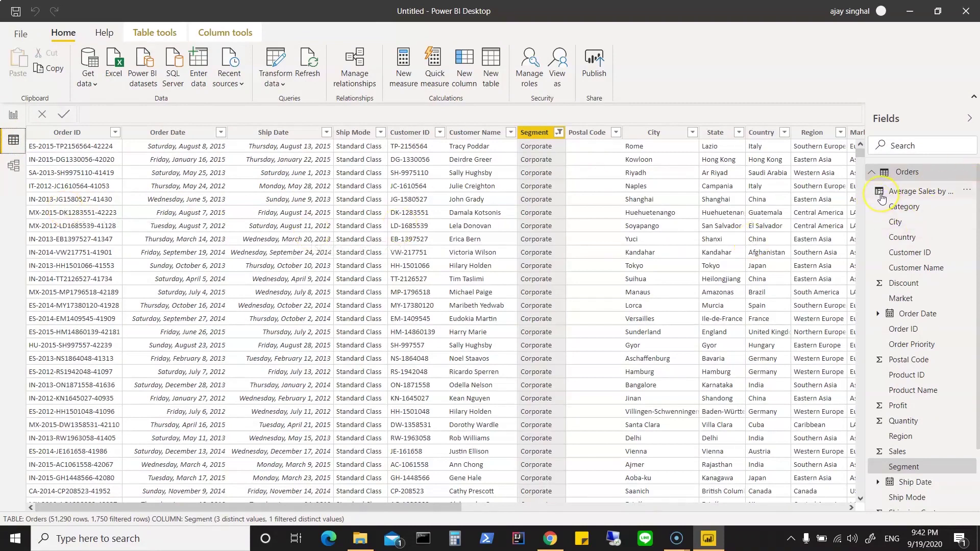
scroll(945, 363, "down", 3)
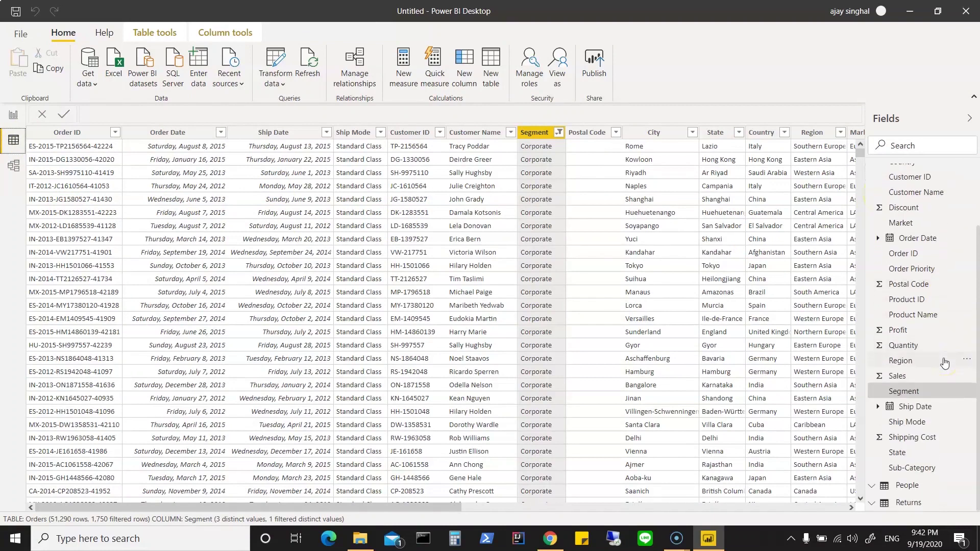
scroll(934, 334, "up", 3)
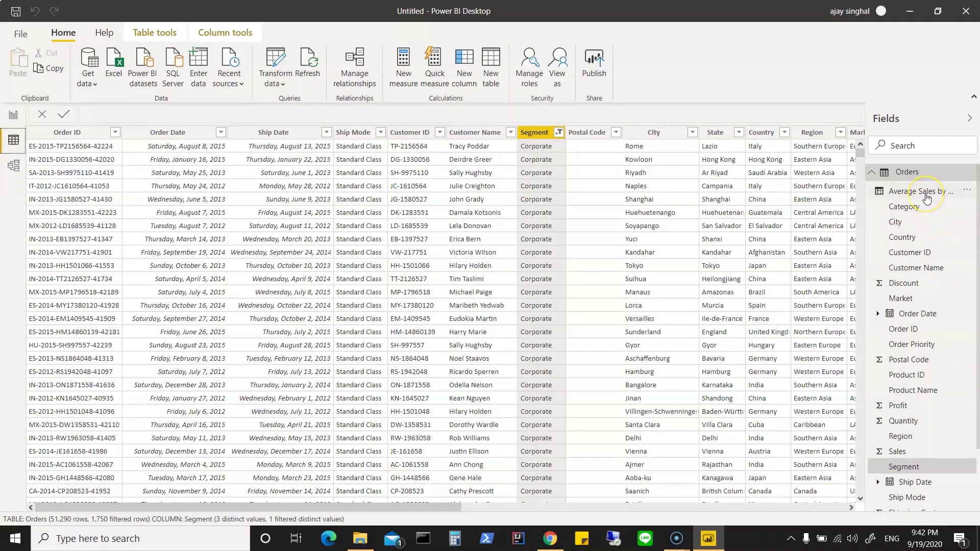
left_click(919, 191)
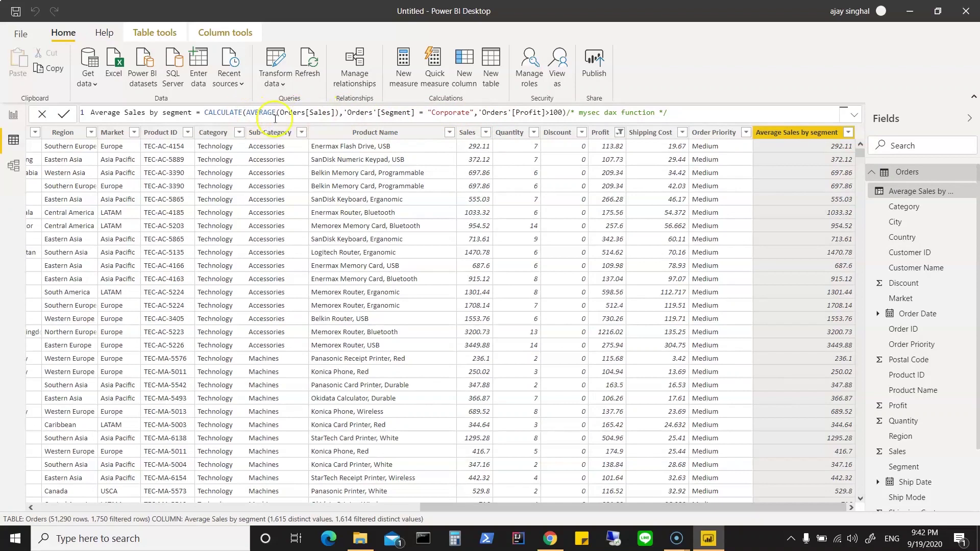
left_click(483, 113)
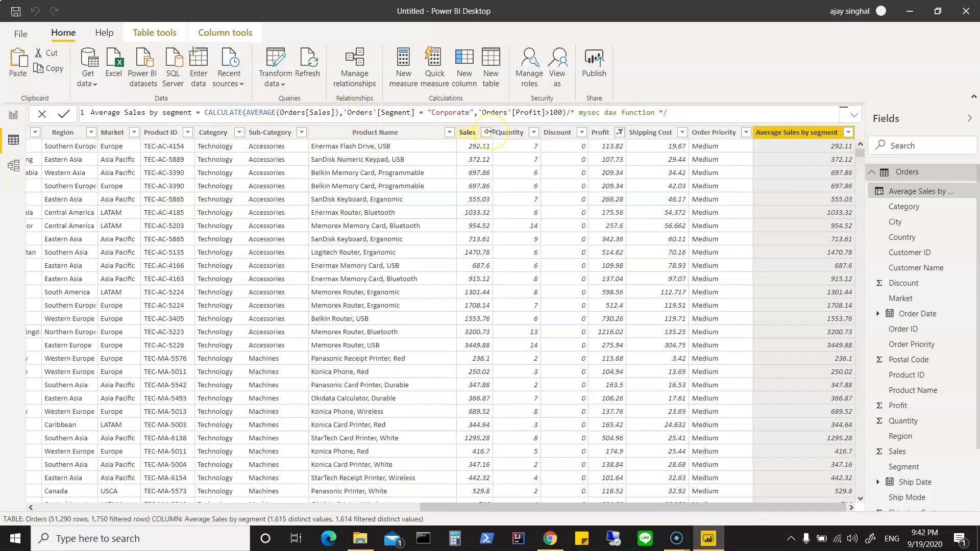
key("shift+Return")
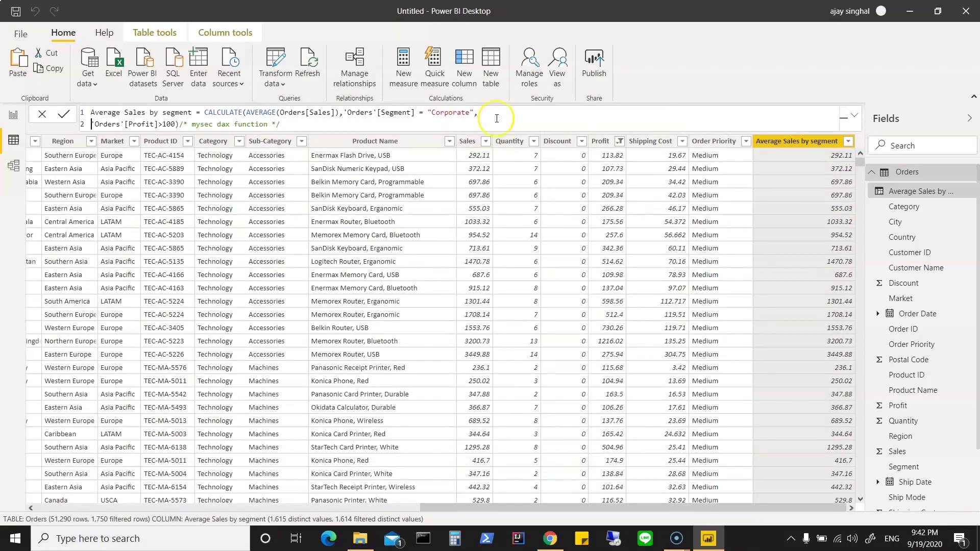
Step: Rename the Average Sales by segment column to Average_Sales_BySeg_ProfG100 in its formula and commit the change
left_click_drag(192, 112, 164, 111)
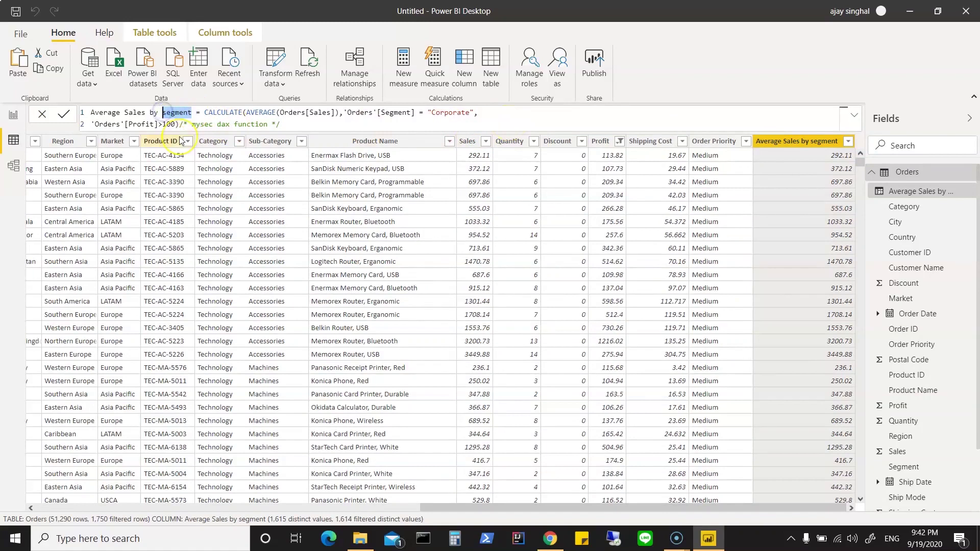
type("Segement")
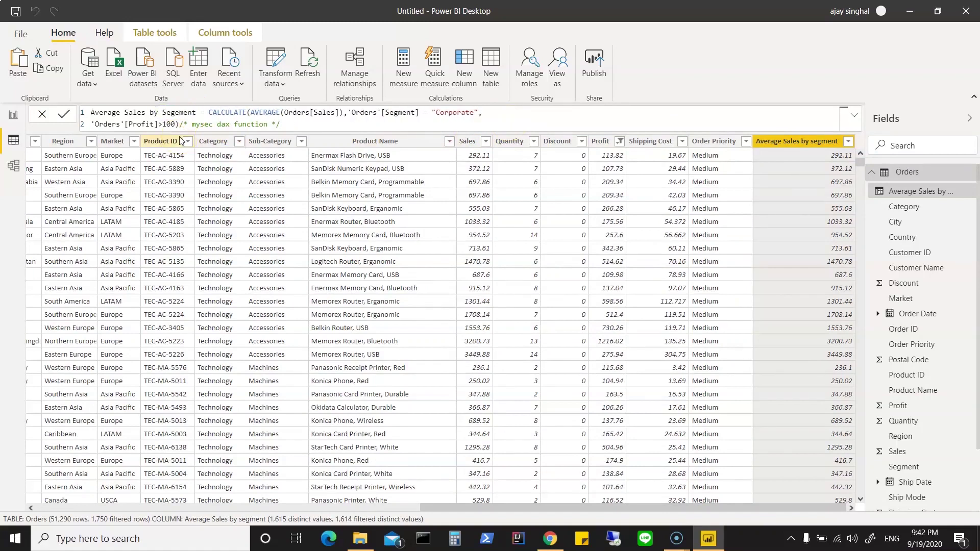
key("BackSpace")
key("BackSpace")
key("BackSpace")
key("BackSpace")
key("BackSpace")
key("BackSpace")
key("BackSpace")
key("BackSpace")
key("BackSpace")
key("BackSpace")
key("BackSpace")
key("BackSpace")
key("BackSpace")
key("BackSpace")
key("BackSpace")
key("BackSpace")
key("BackSpace")
key("BackSpace")
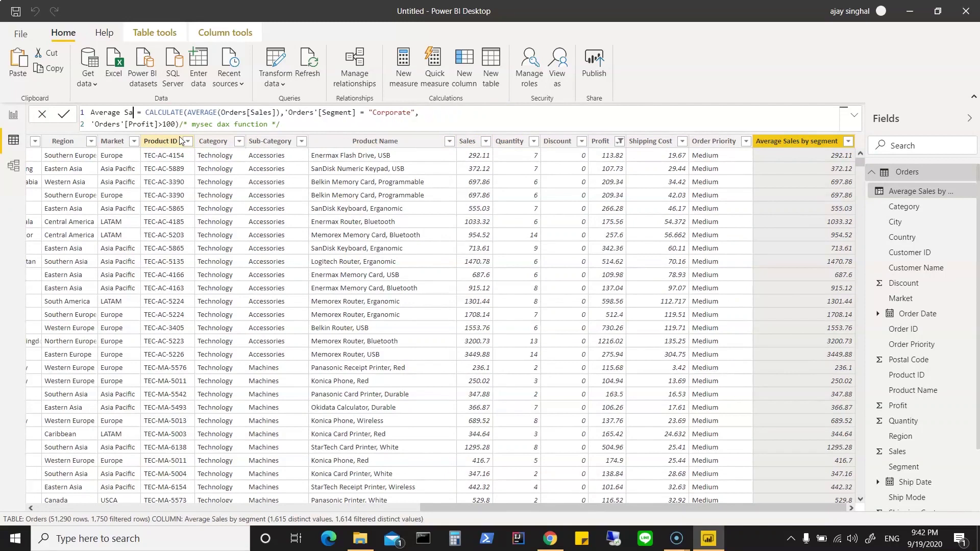
type("_Sales_")
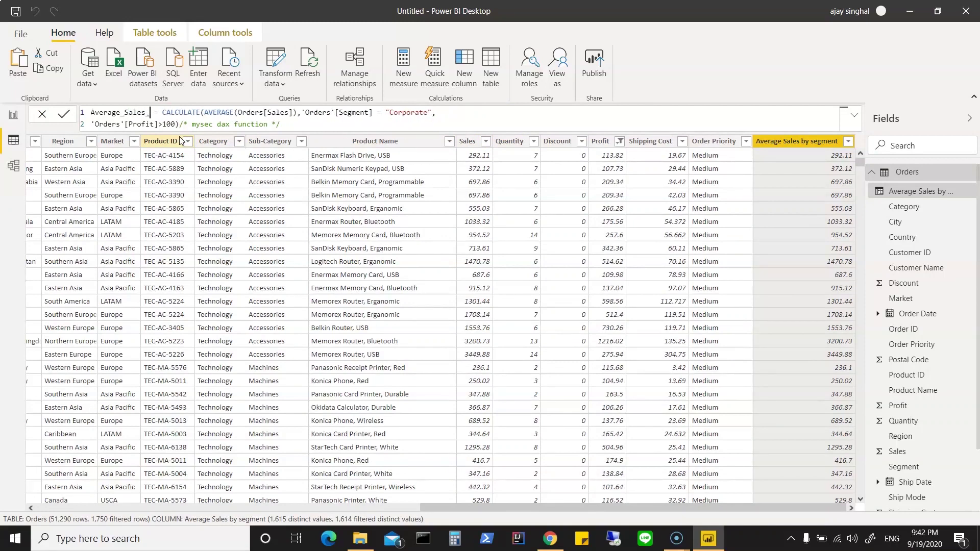
type("ByS")
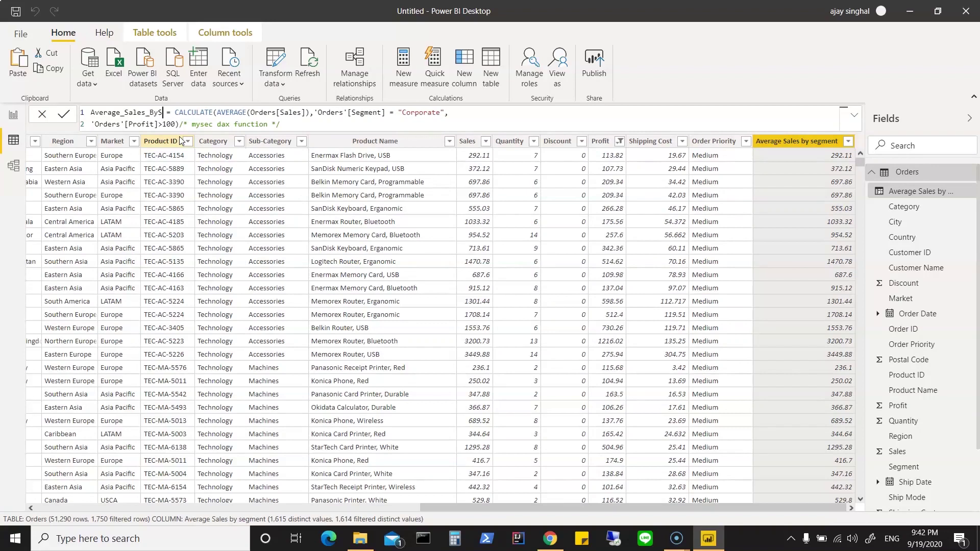
type("eg_Prof")
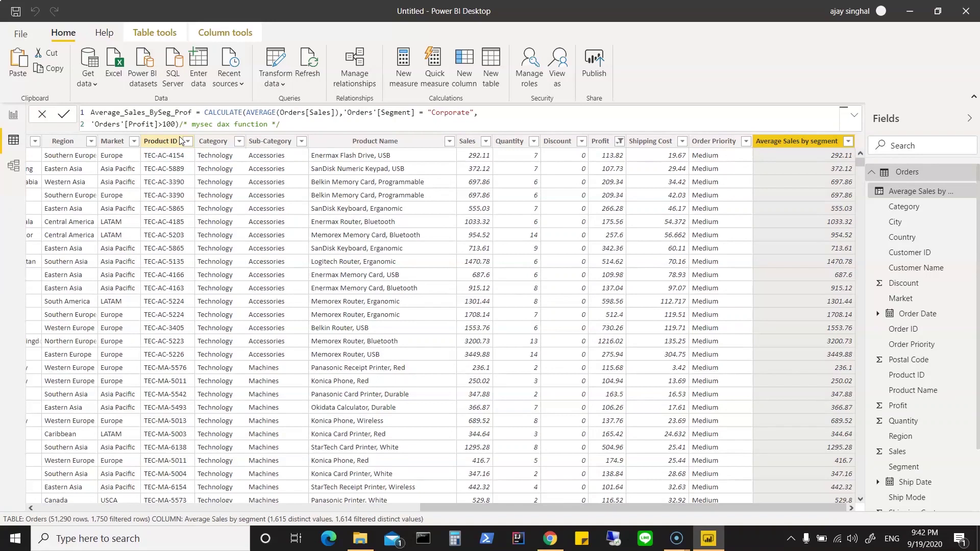
type("G")
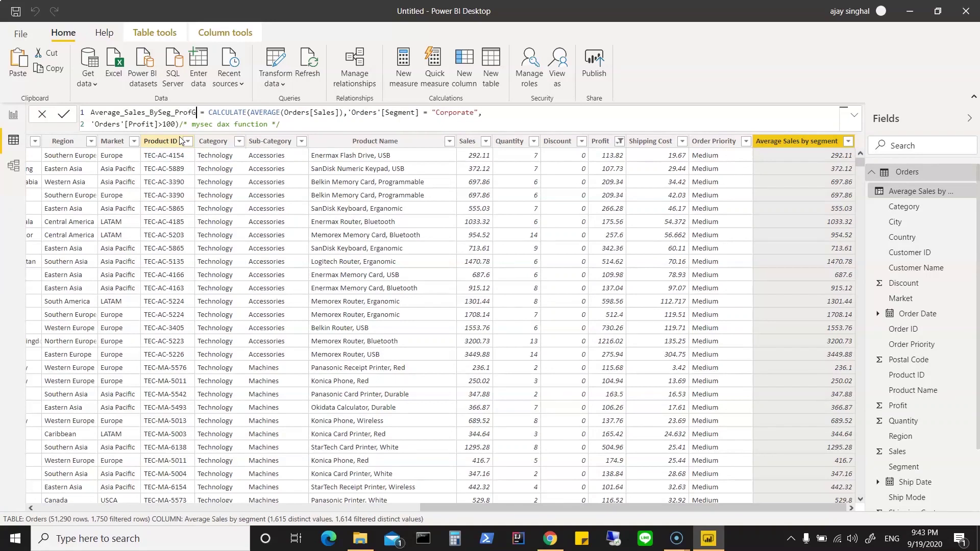
type("100")
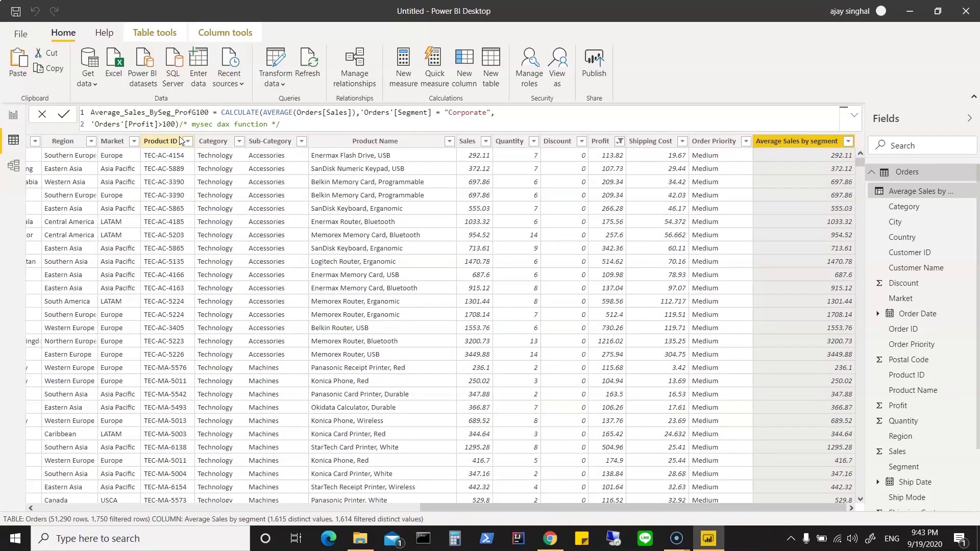
left_click(562, 116)
key("Return")
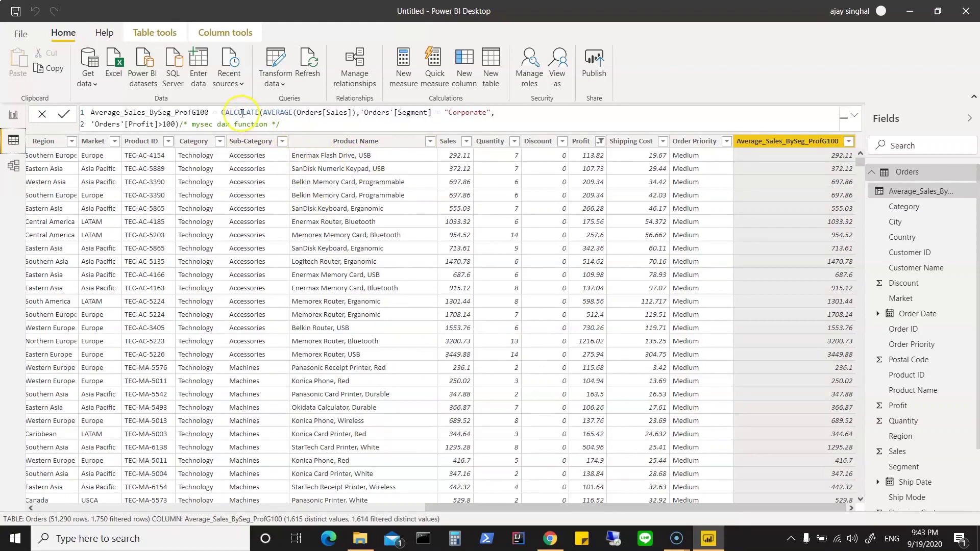
Step: Start a trial TestFunc formula on a new line below the existing one, browse the suggested functions and insert ABS
left_click(298, 117)
left_click(300, 129)
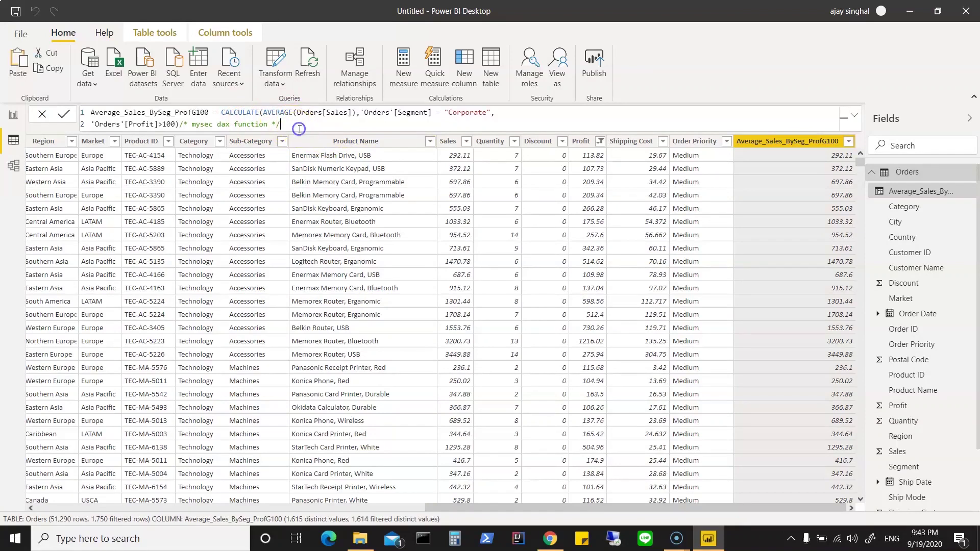
key("shift+Return")
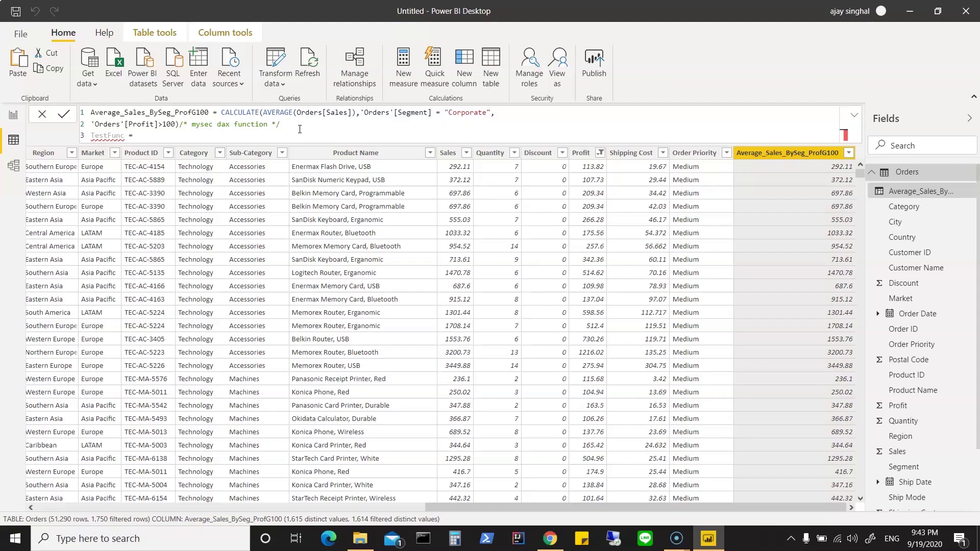
type("a")
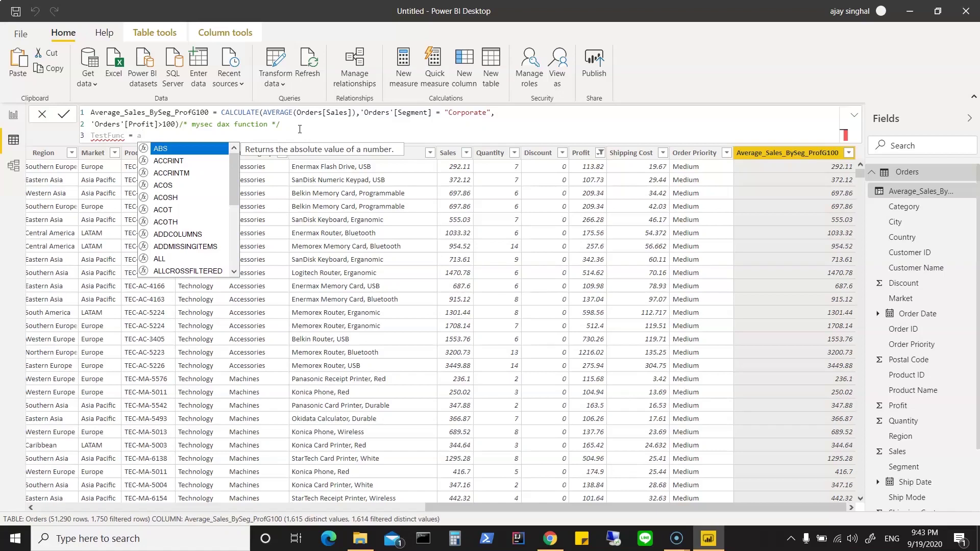
scroll(195, 218, "down", 2)
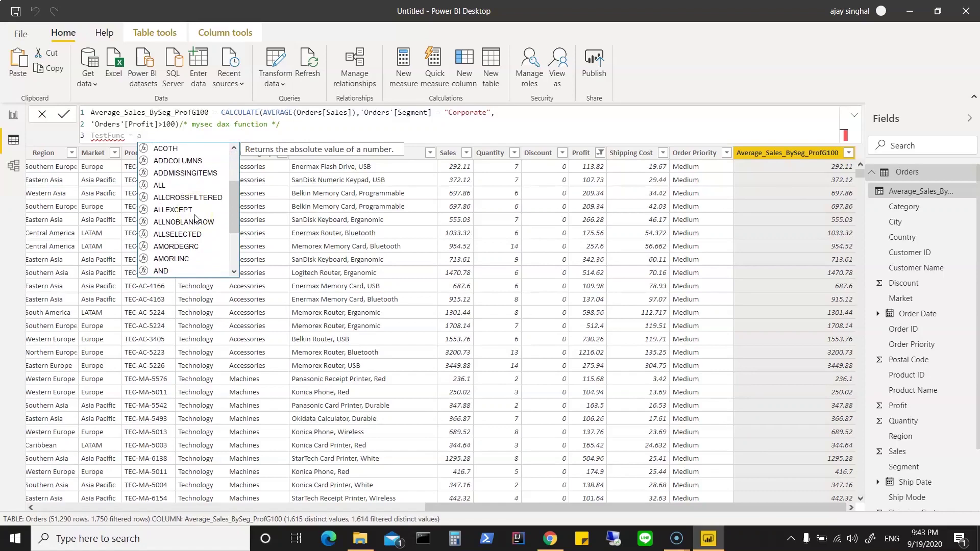
scroll(196, 218, "down", 2)
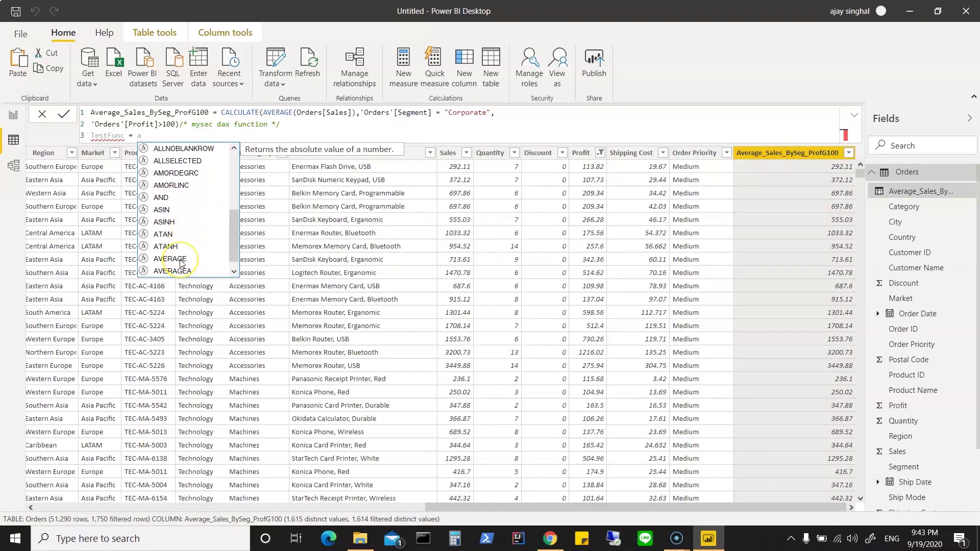
left_click(166, 200)
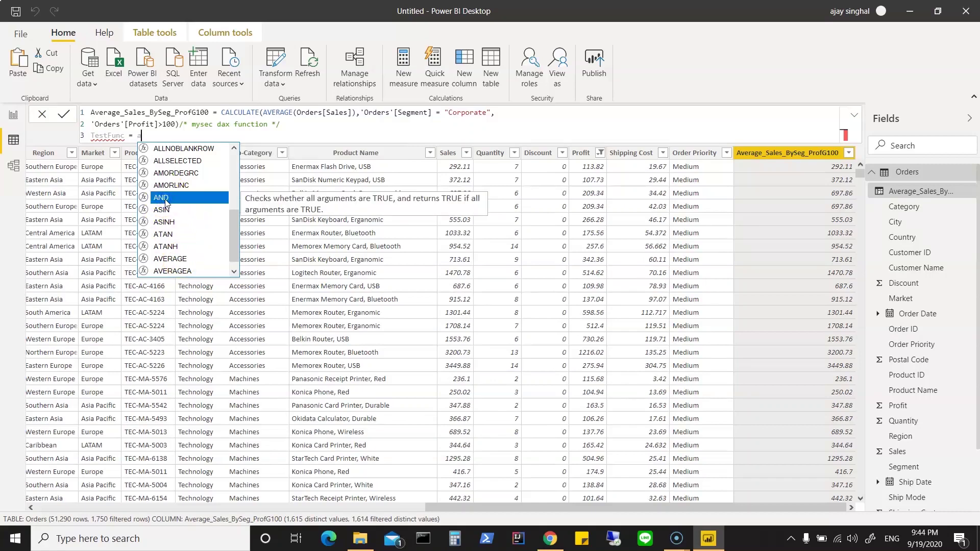
scroll(208, 212, "up", 4)
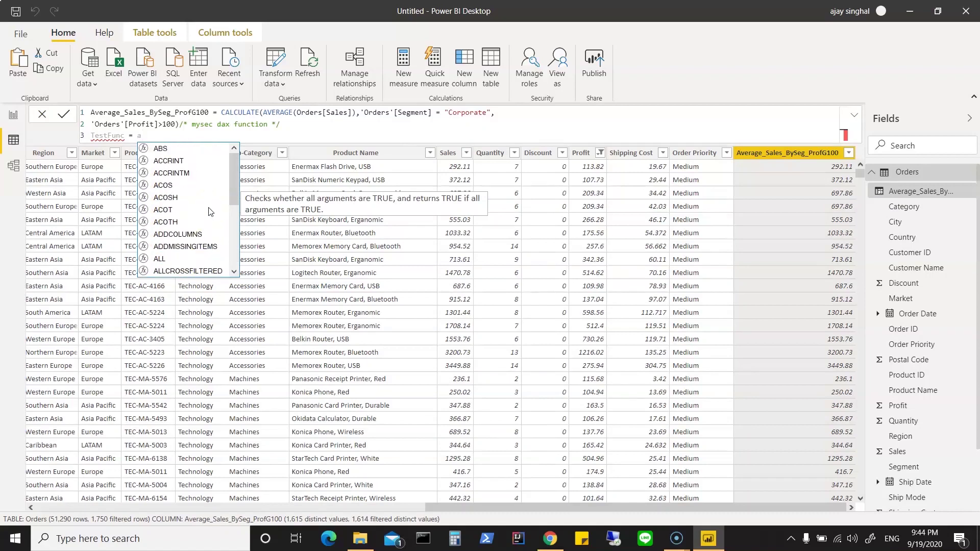
left_click(160, 150)
left_click(160, 149)
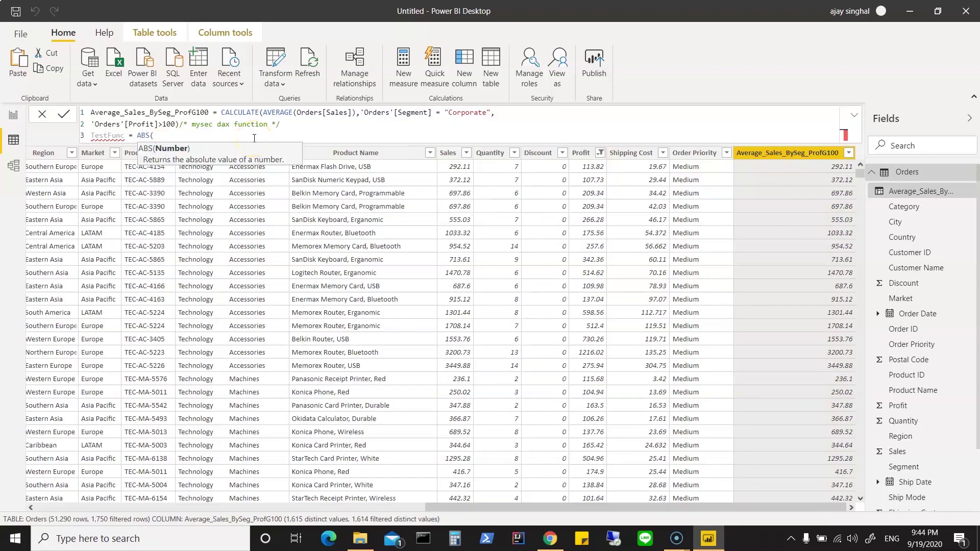
Step: Complete the trial TestFunc formula with Orders[Sales] as the ABS argument and close its parenthesis
type("Order")
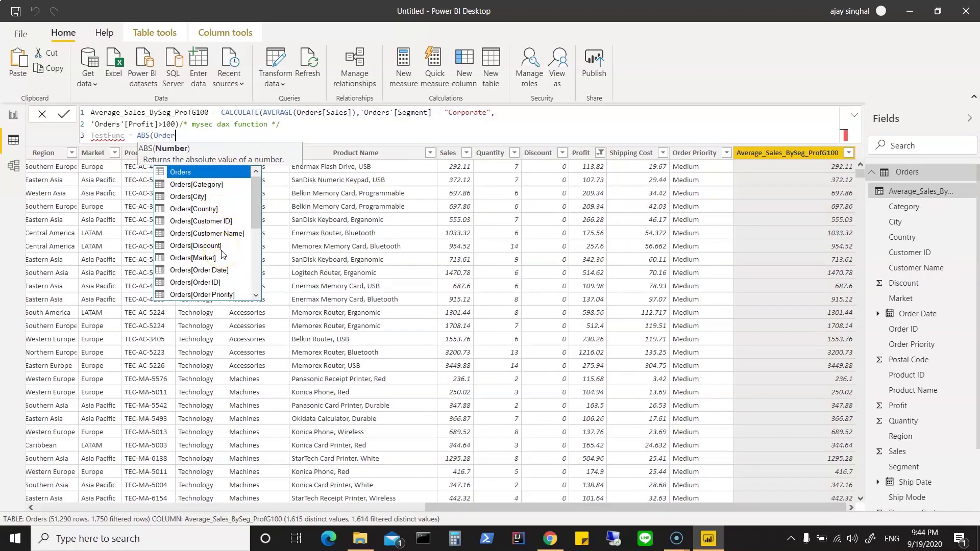
scroll(222, 254, "down", 2)
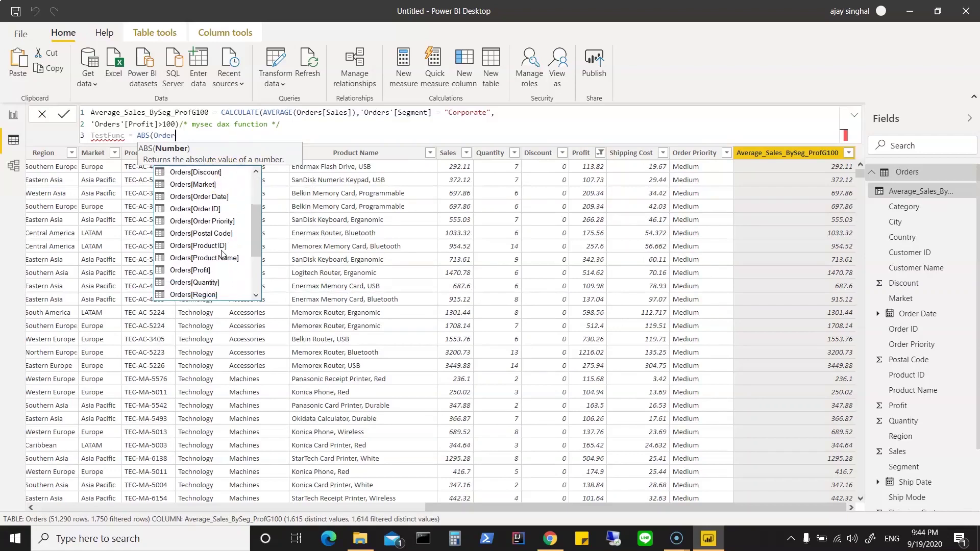
scroll(222, 254, "down", 1)
left_click(204, 271)
left_click(205, 271)
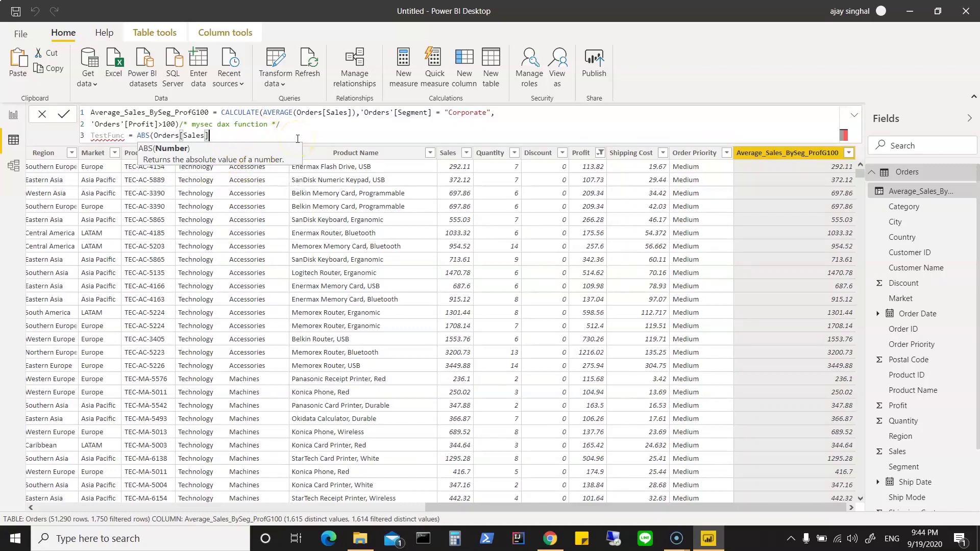
left_click(178, 124)
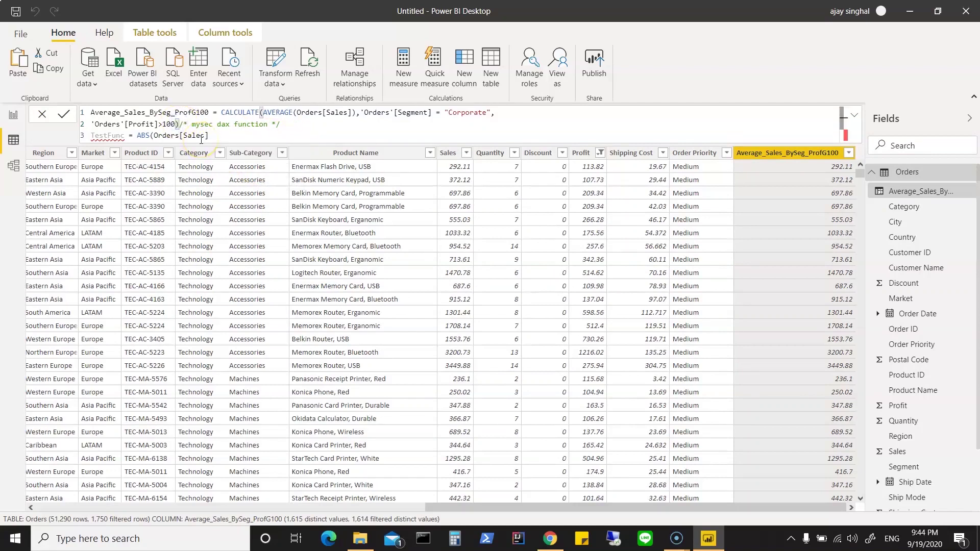
left_click(240, 123)
left_click(219, 135)
type(")")
Step: Delete the trial TestFunc line, keeping only the Average_Sales_BySeg_ProfG100 formula
mouse_move(101, 137)
left_click_drag(93, 136, 224, 135)
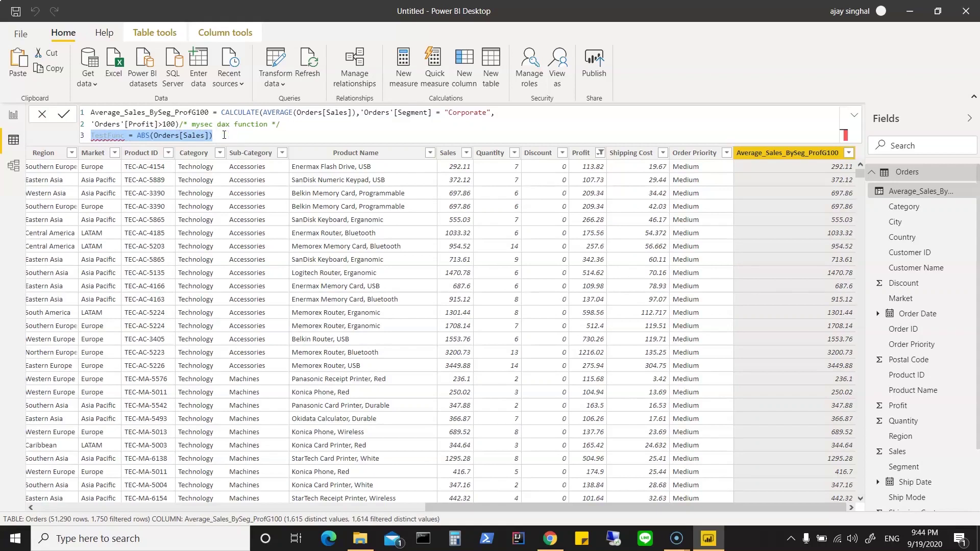
key("BackSpace")
key("BackSpace")
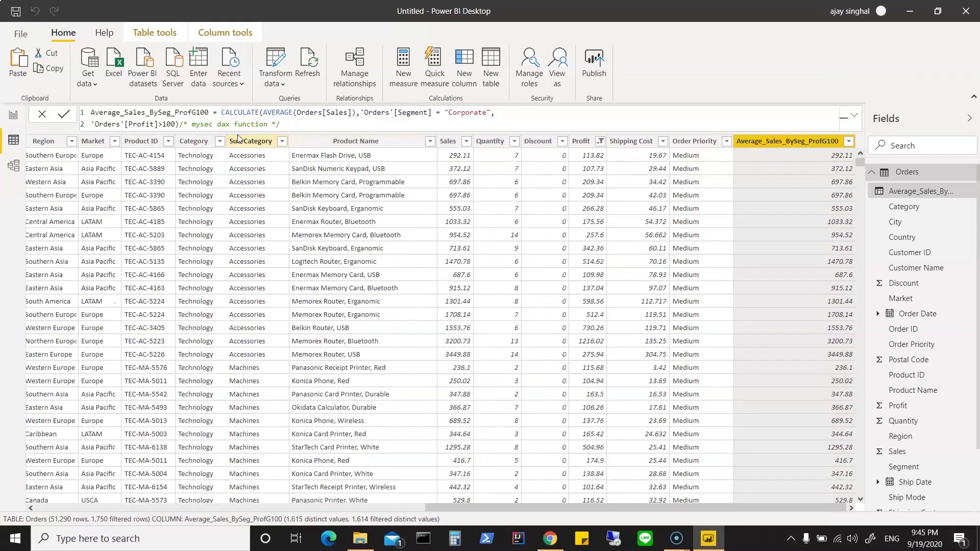
left_click(904, 197)
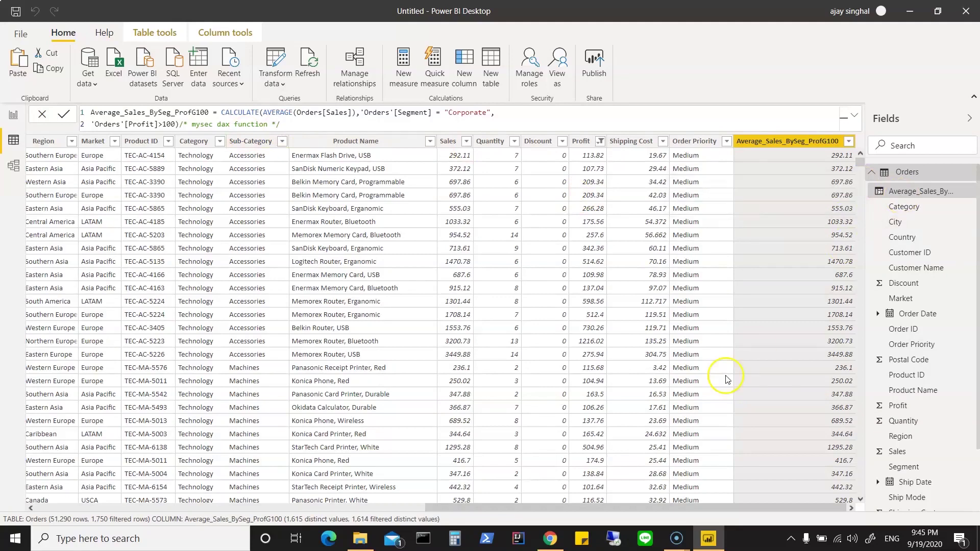
Step: Save the report in the Superstore folder as a Power BI file named SuperStore_with_New_DAX
left_click(15, 11)
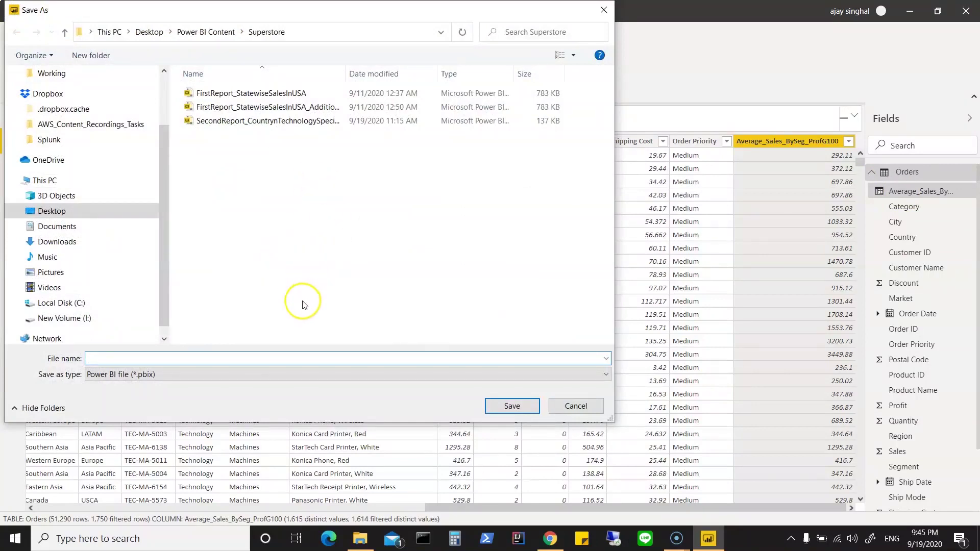
left_click(197, 360)
type("Sp")
key("BackSpace")
type("uperStore with New DAX")
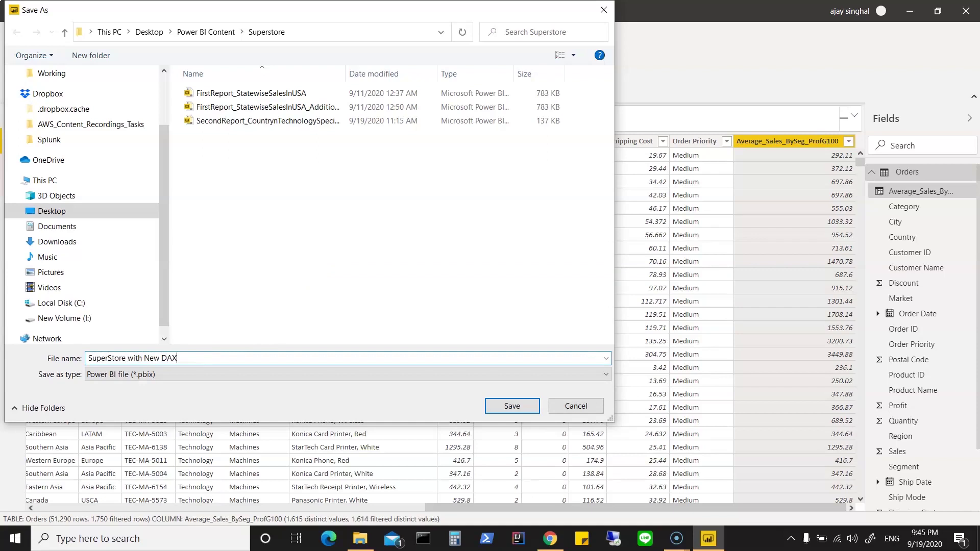
left_click(129, 358)
key("BackSpace")
type("_")
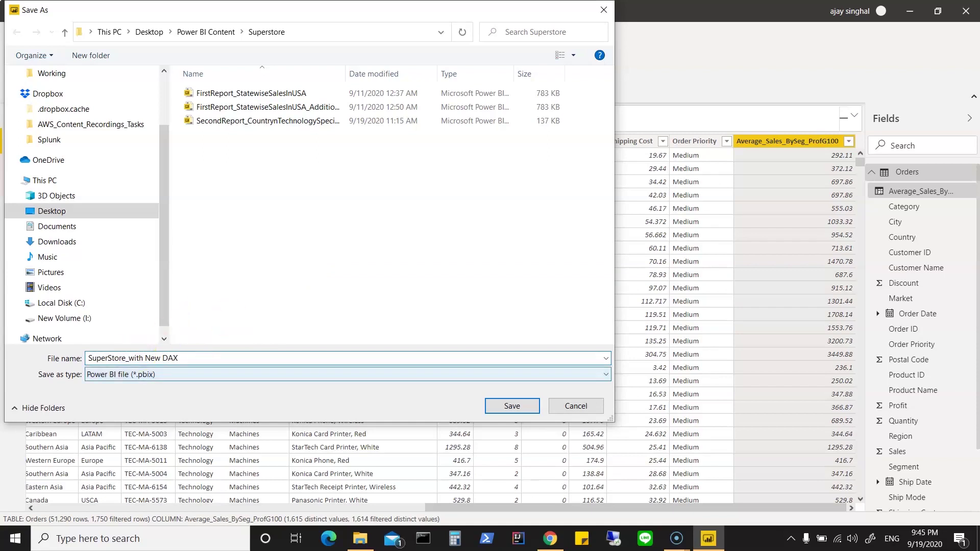
left_click(147, 358)
key("BackSpace")
type("_")
left_click(163, 358)
key("BackSpace")
type("_")
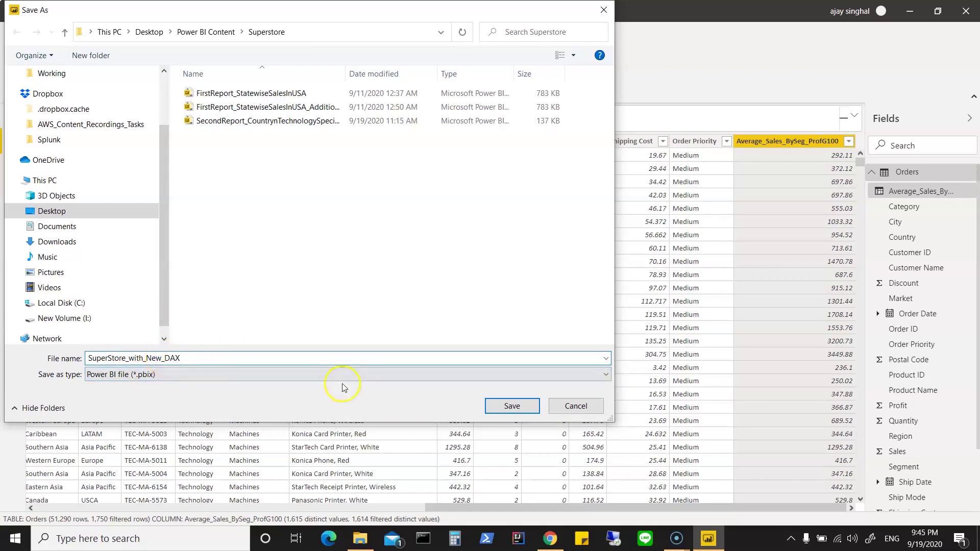
left_click(512, 406)
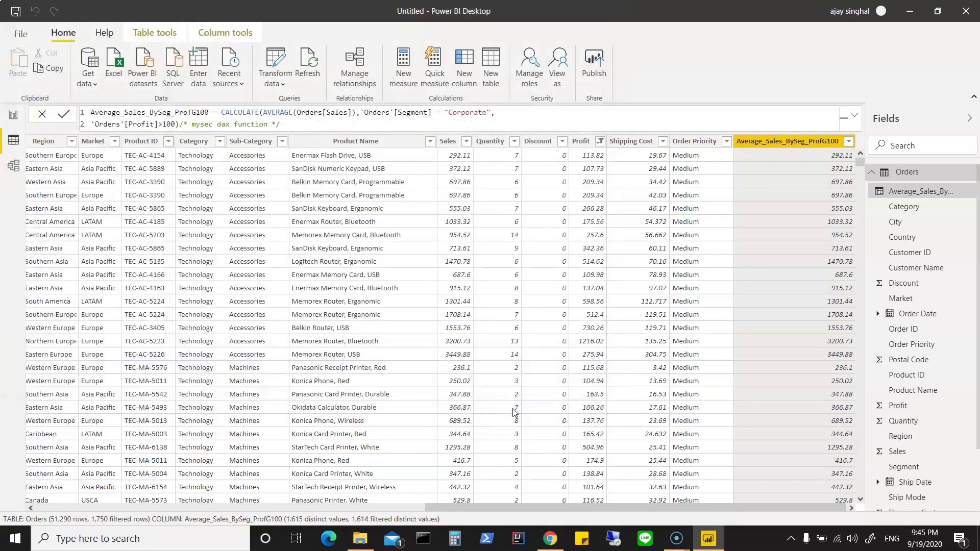
left_click(275, 255)
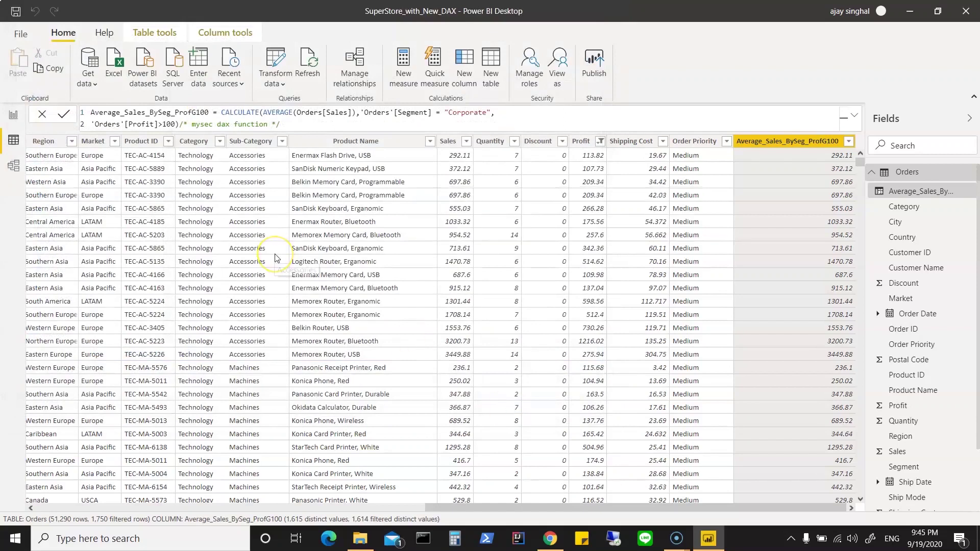
Step: Try to open the recent report DAX.pbix
left_click(17, 34)
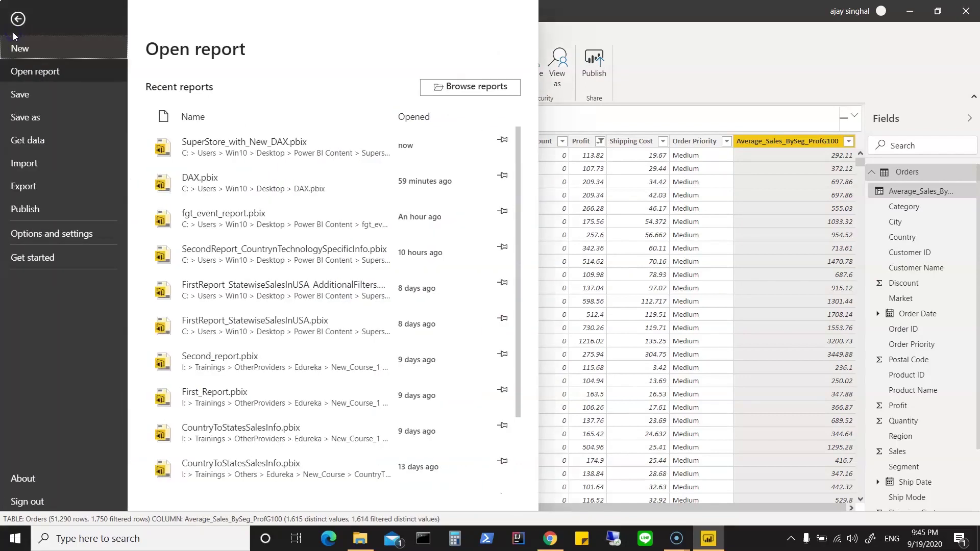
left_click(199, 187)
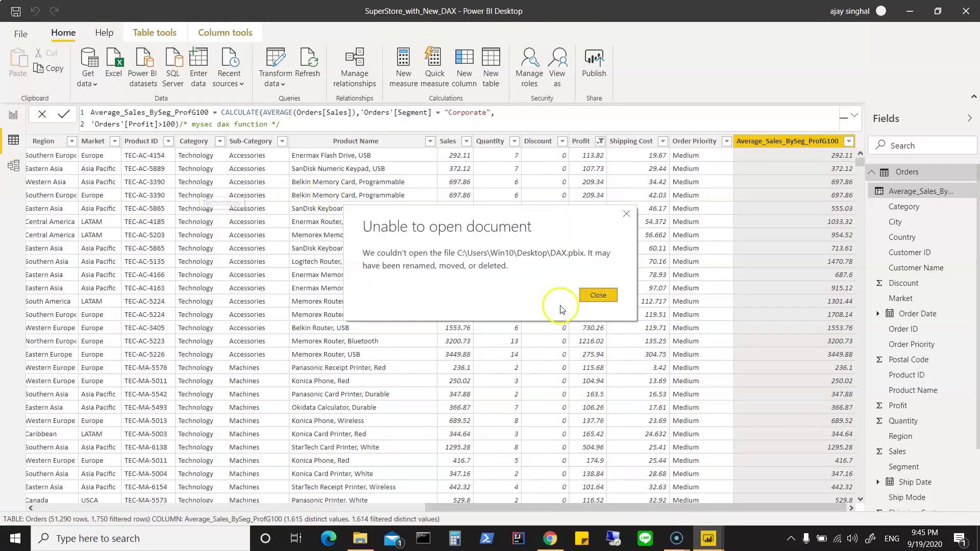
left_click(609, 294)
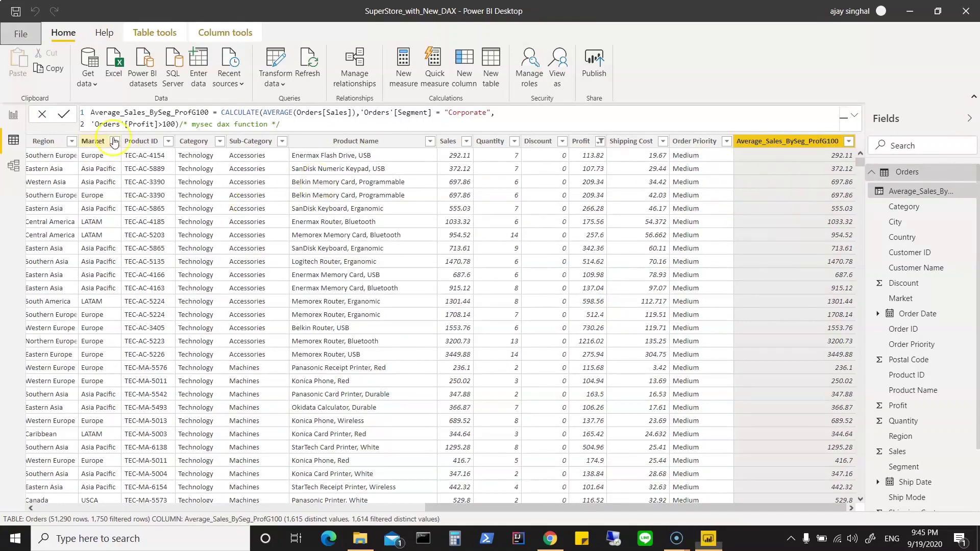
Step: Open the DAX report file from the Power BI Content folder on the Desktop
left_click(20, 34)
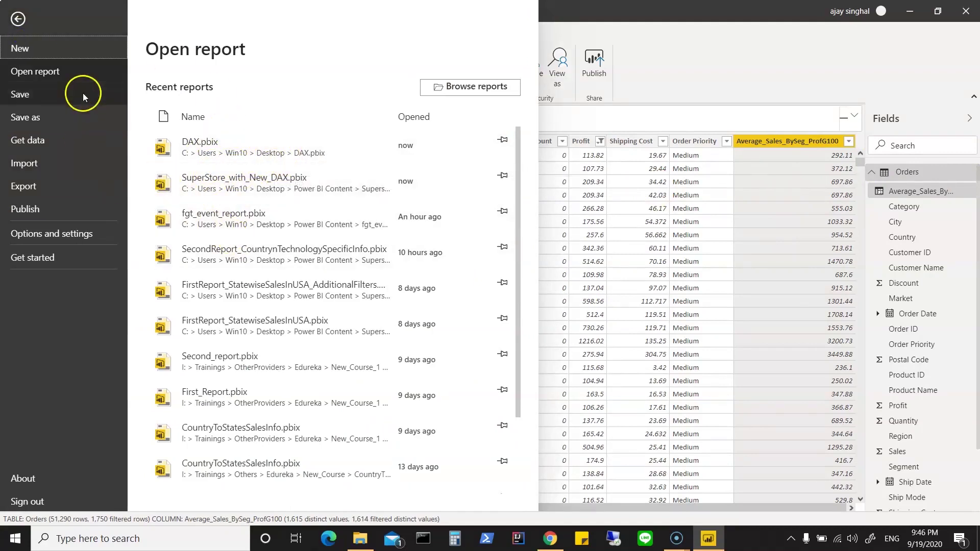
left_click(44, 72)
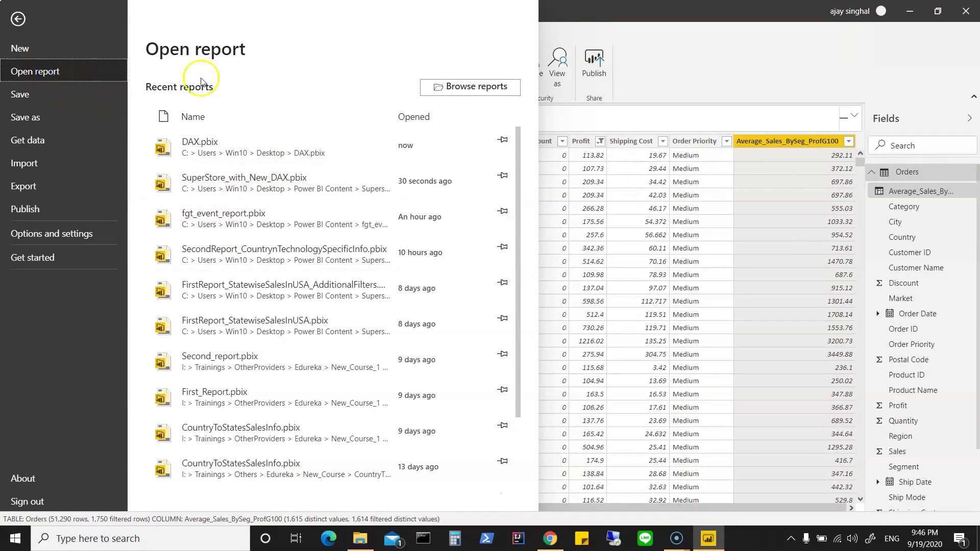
left_click(479, 92)
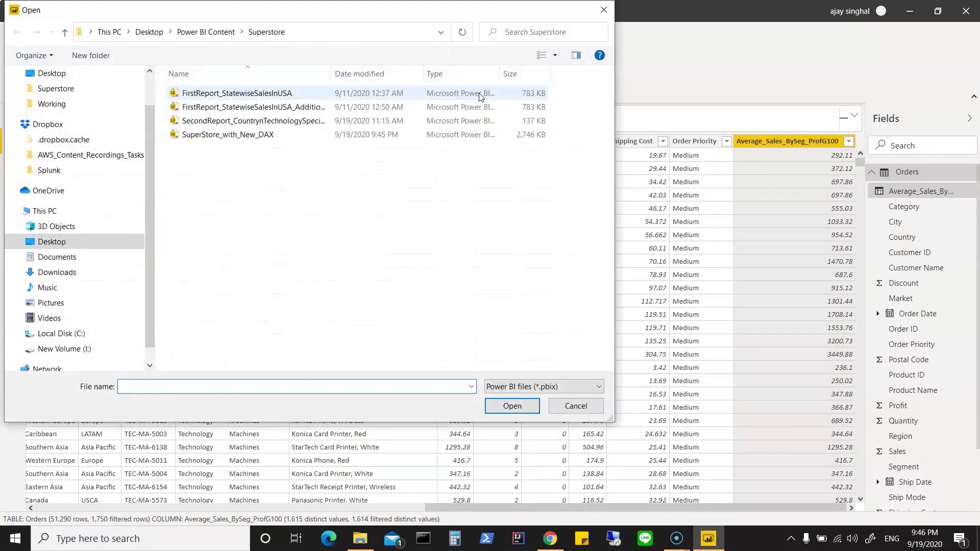
left_click(230, 34)
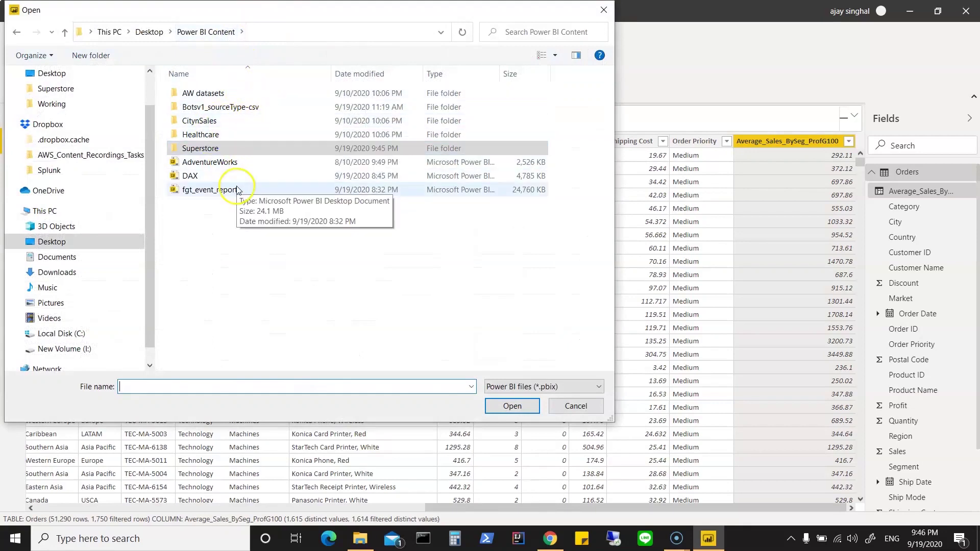
left_click(191, 177)
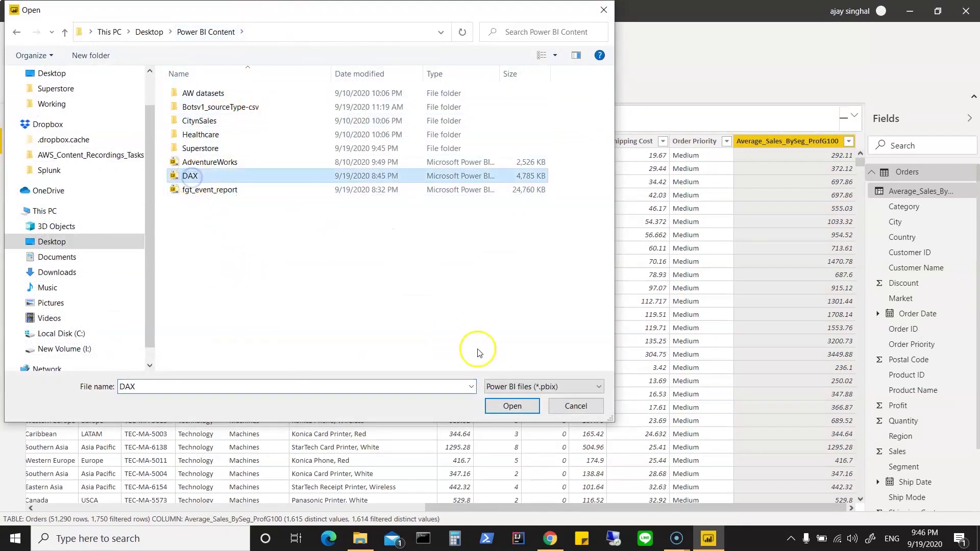
left_click(505, 407)
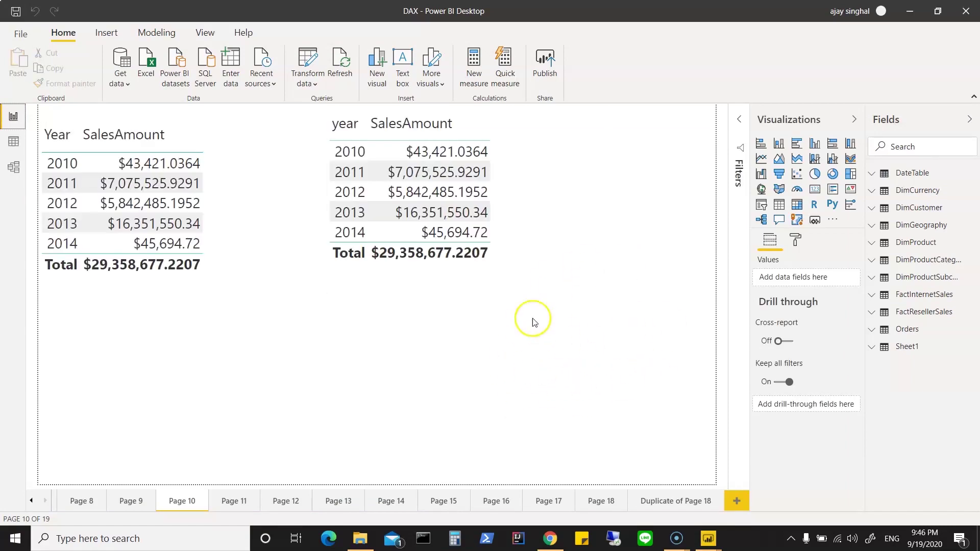
Step: Look through Page 8 and Page 9, and display the formula of the Age column in the DimCustomer table
left_click(87, 504)
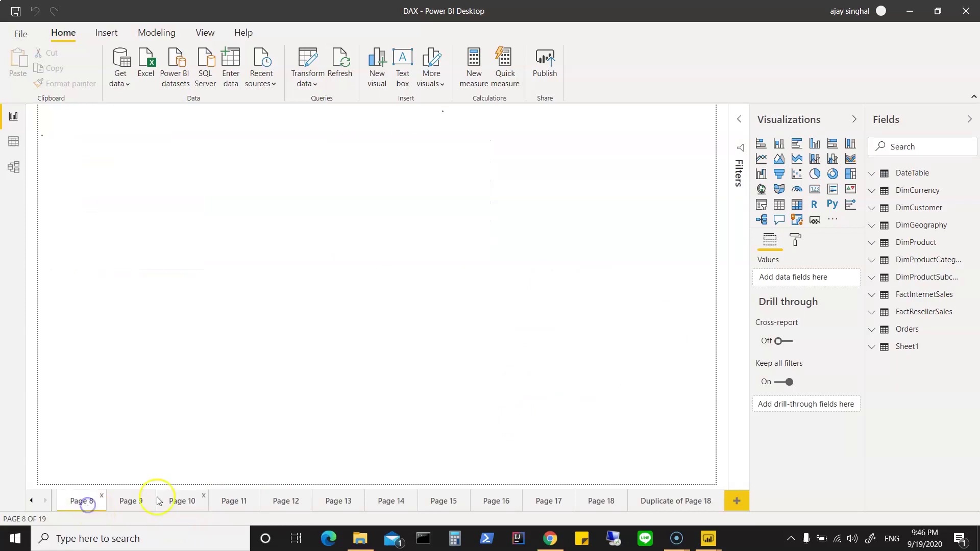
left_click(143, 503)
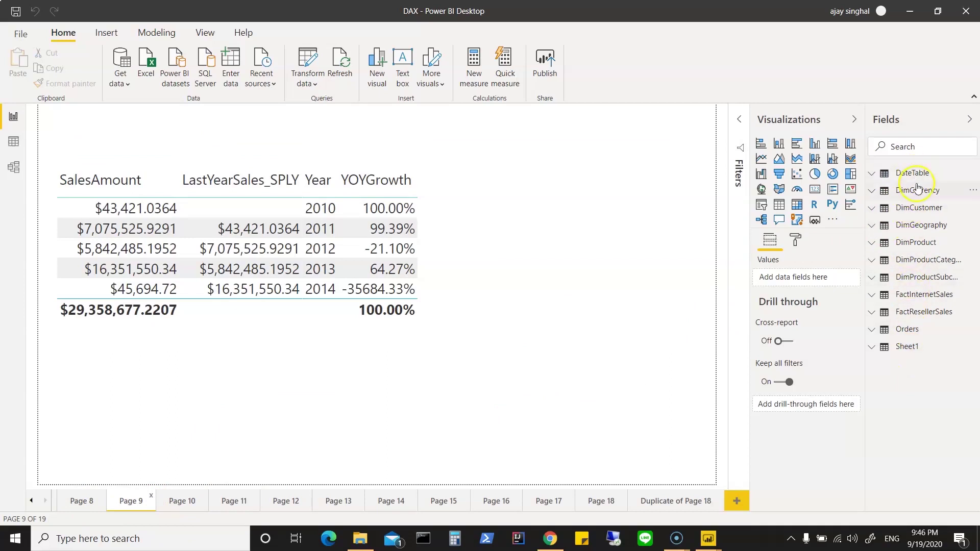
left_click(875, 212)
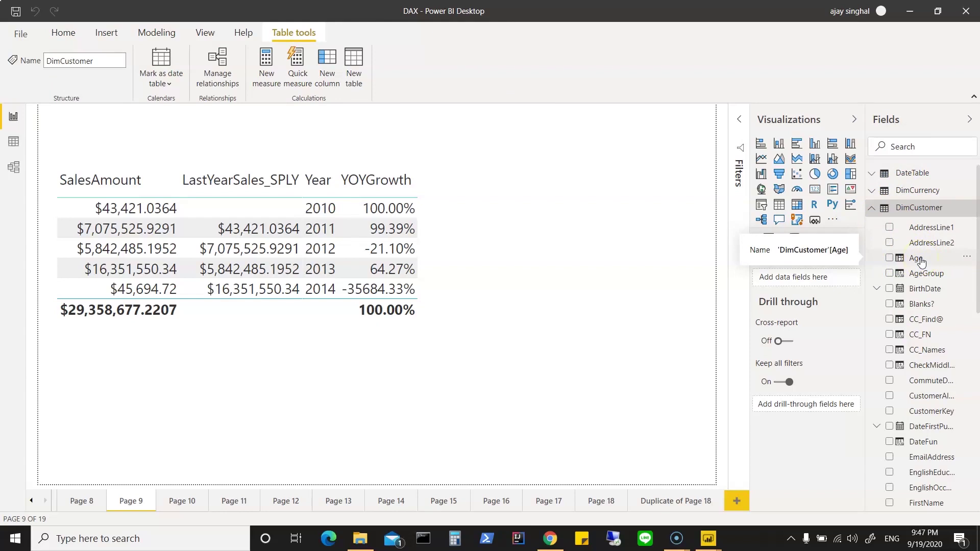
left_click(917, 261)
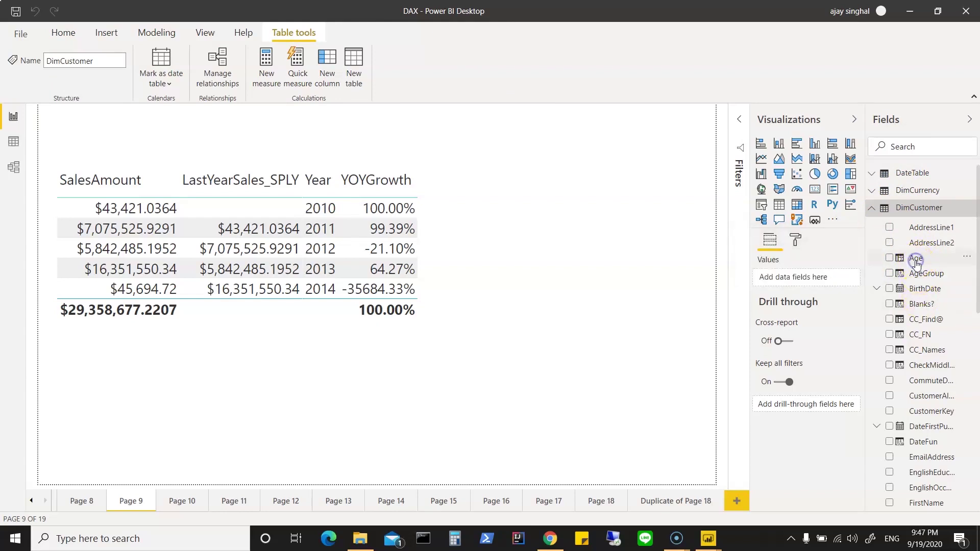
left_click(916, 261)
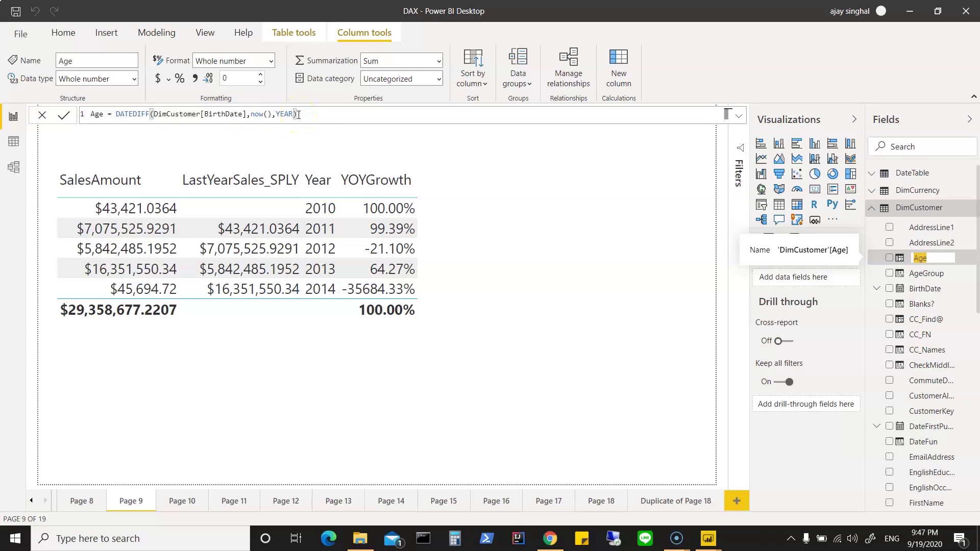
left_click(316, 115)
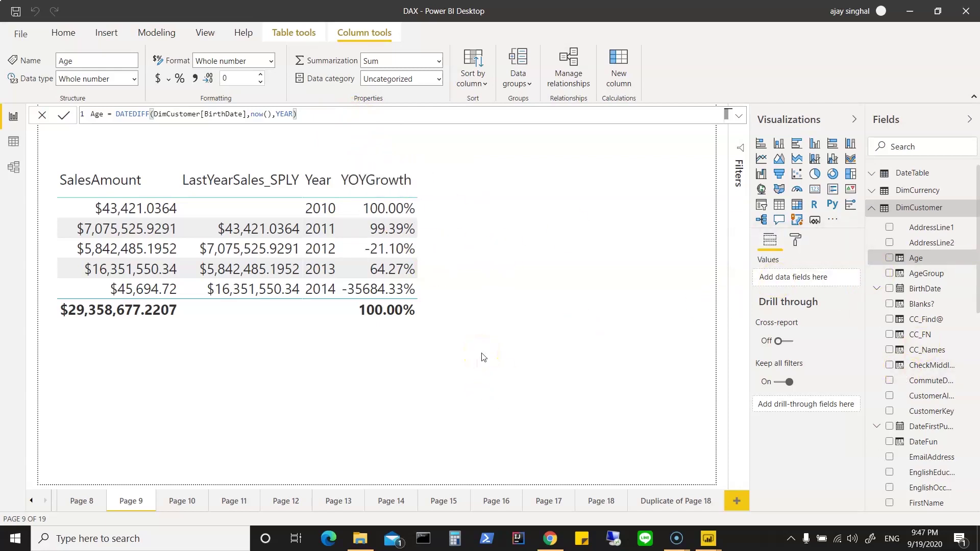
Step: Inspect the DateFirstPurchase column and browse the remaining fields of the DimCustomer table
double_click(938, 429)
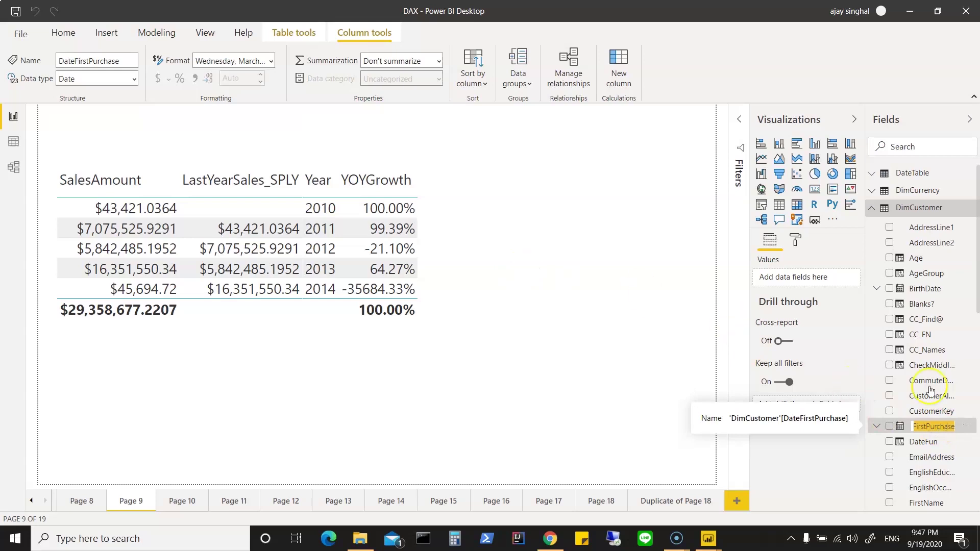
double_click(927, 443)
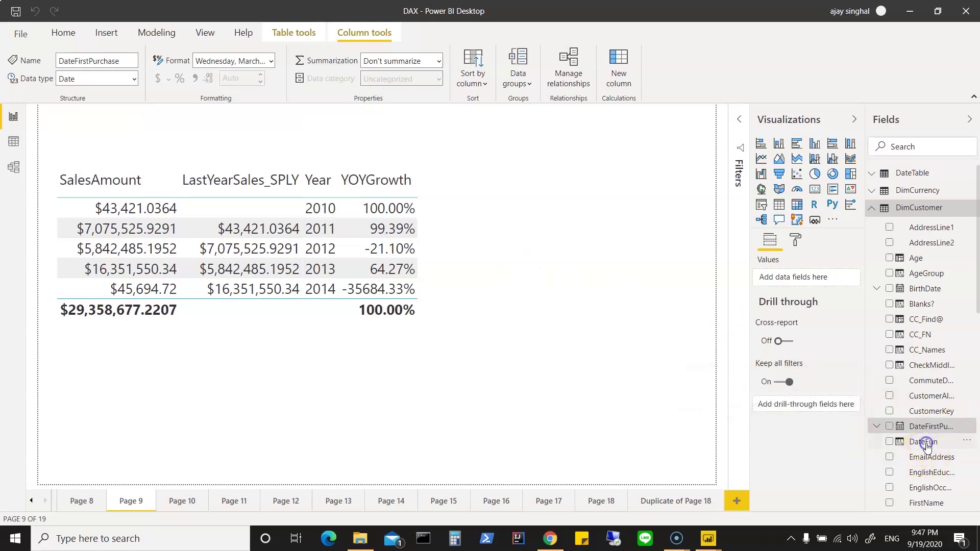
left_click(928, 428)
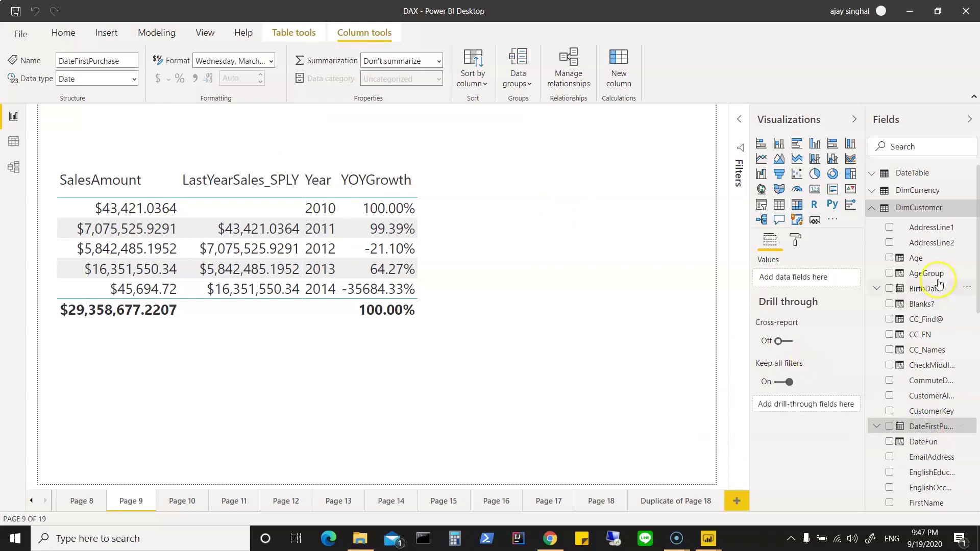
scroll(935, 327, "down", 5)
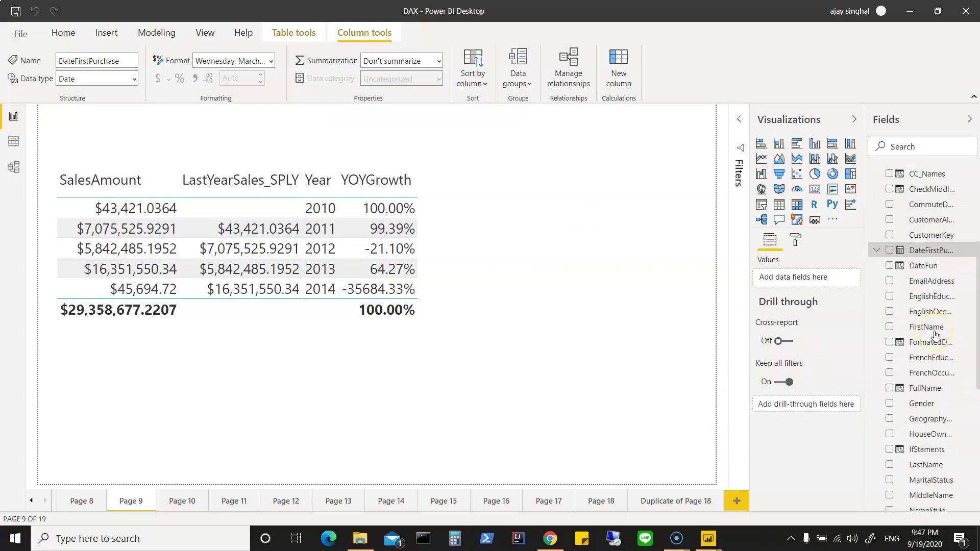
scroll(935, 335, "down", 6)
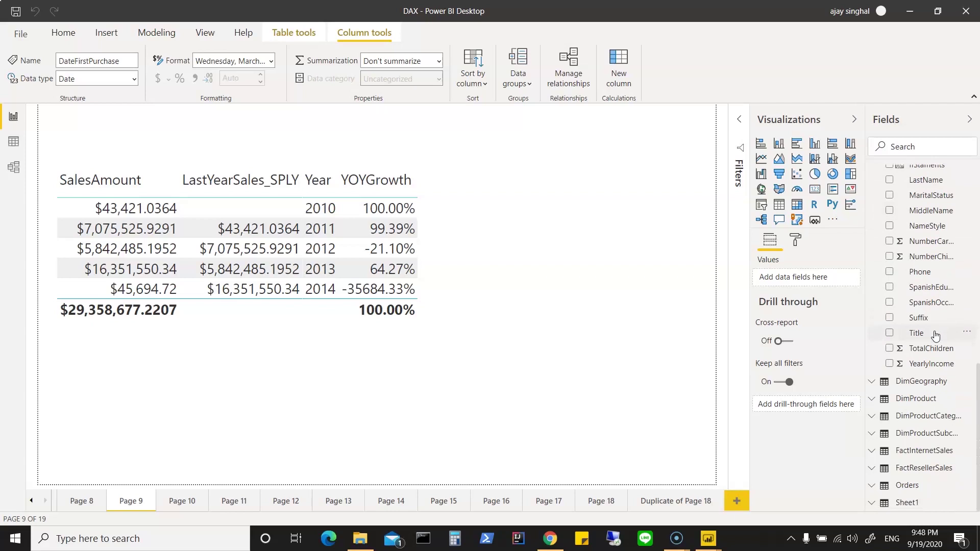
Step: Expand the DimGeography and DimProduct tables and review their fields
double_click(911, 383)
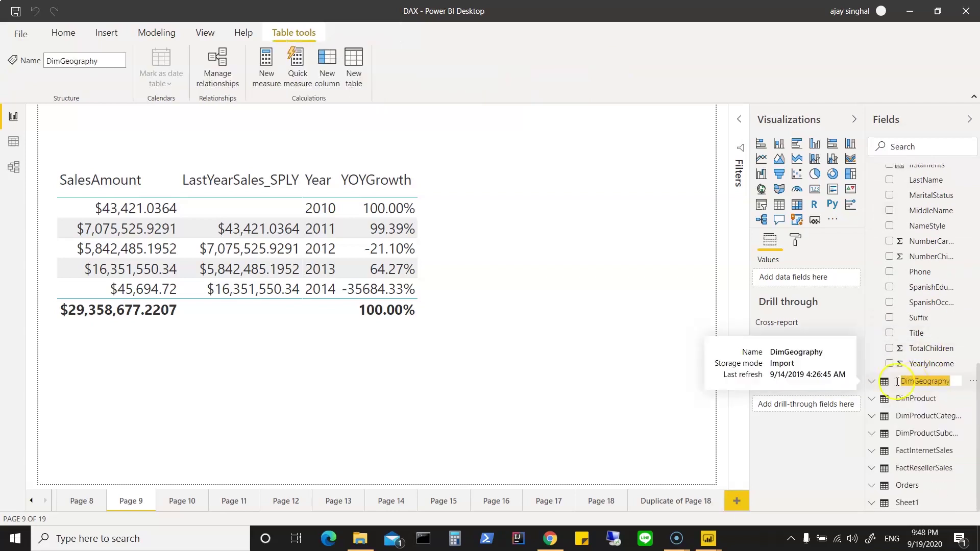
left_click(872, 382)
scroll(928, 426, "down", 5)
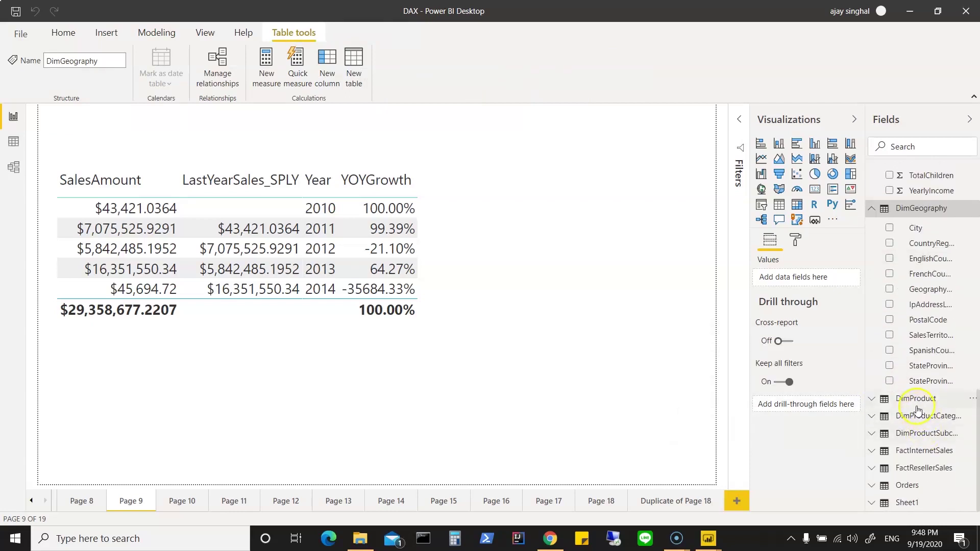
left_click(873, 399)
scroll(944, 427, "down", 4)
scroll(944, 427, "down", 5)
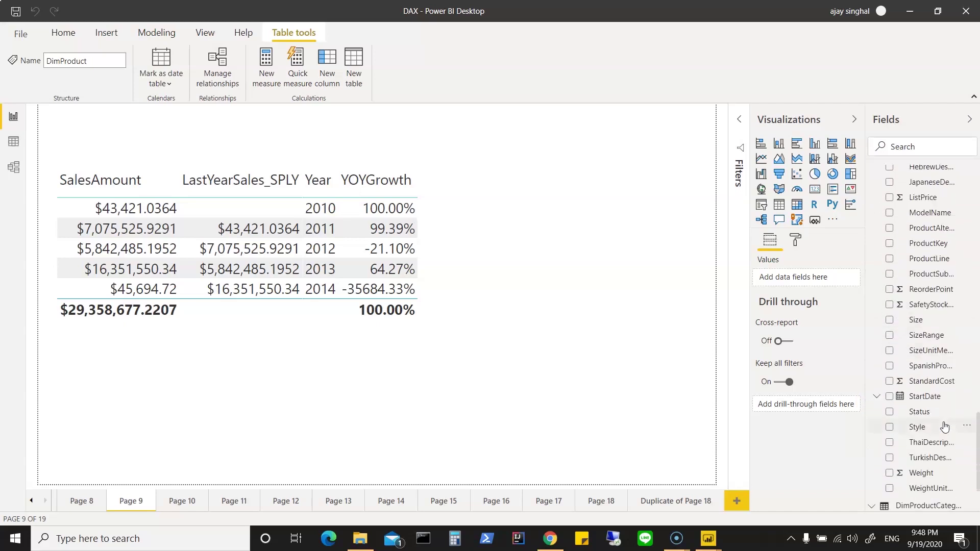
scroll(944, 427, "down", 2)
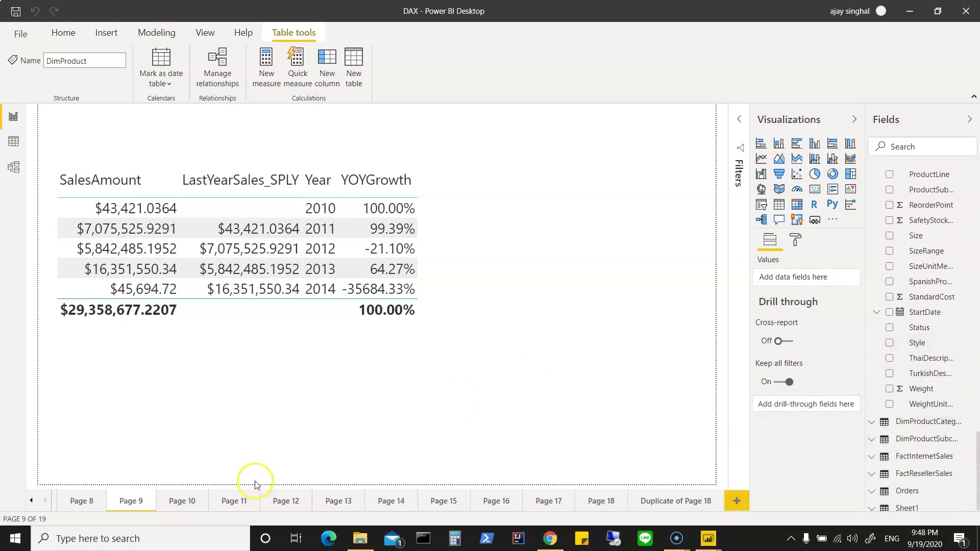
Step: Go back to the start of the report and review the visuals on Page 1 through Page 6
left_click(30, 503)
left_click(31, 503)
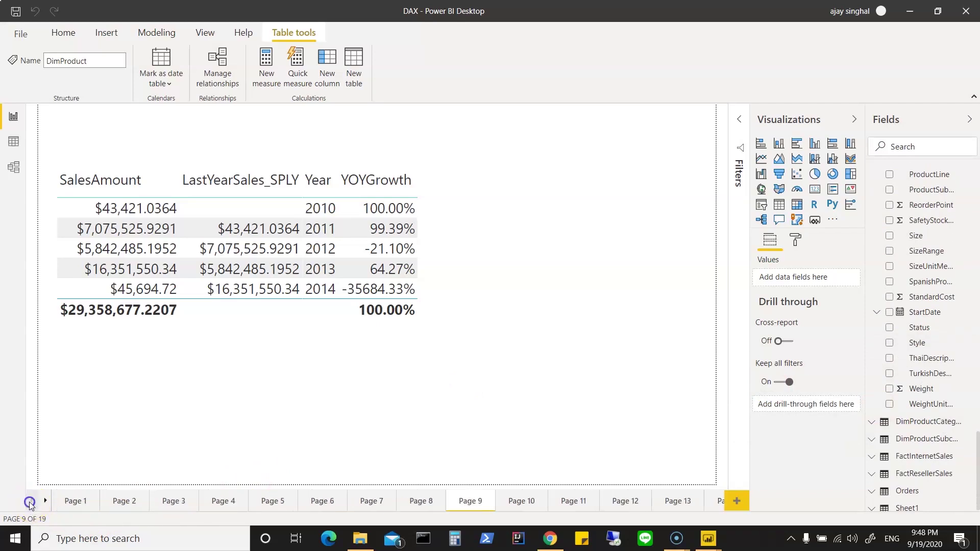
left_click(75, 501)
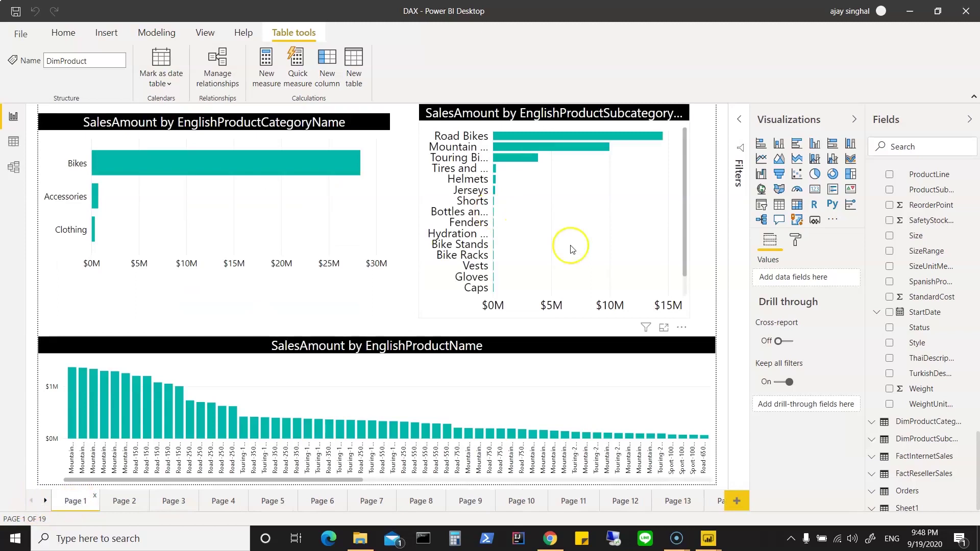
left_click(121, 508)
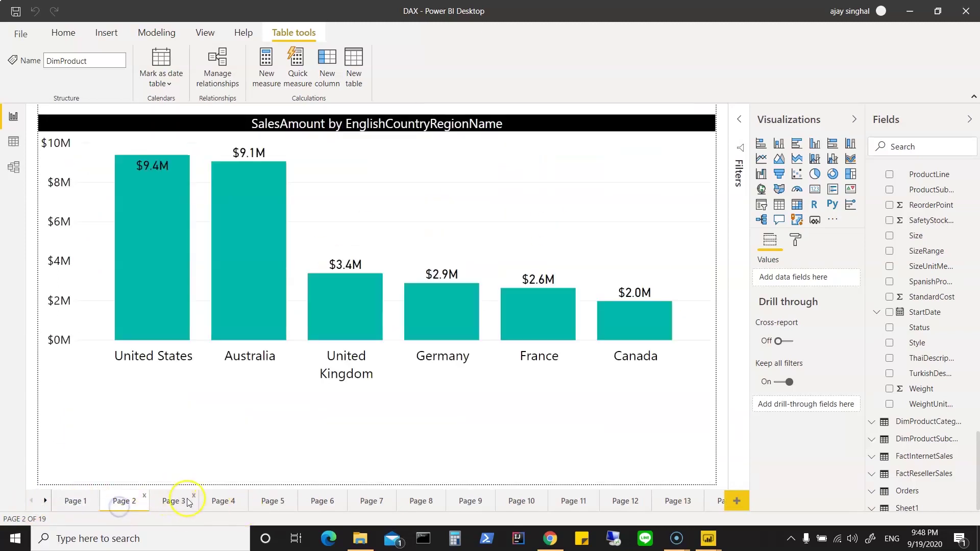
left_click(184, 503)
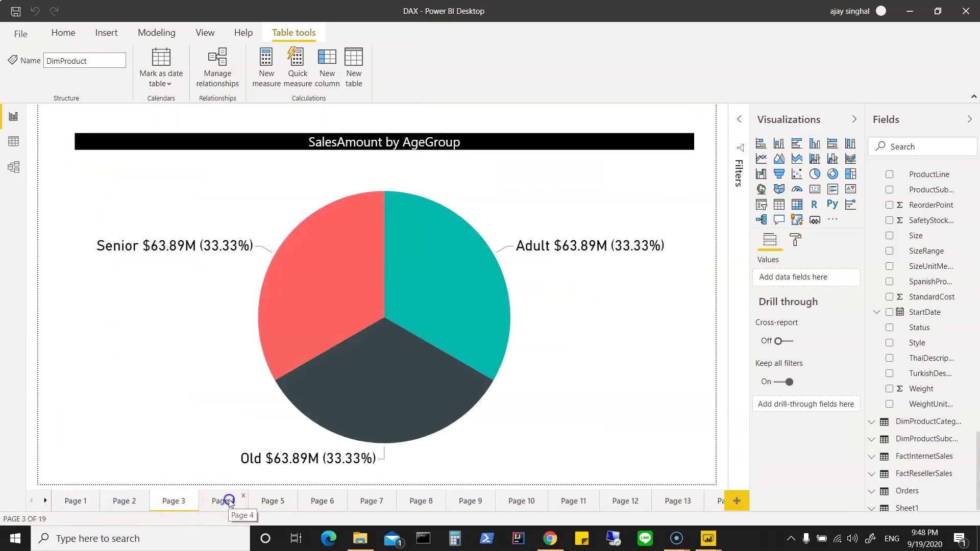
left_click(227, 503)
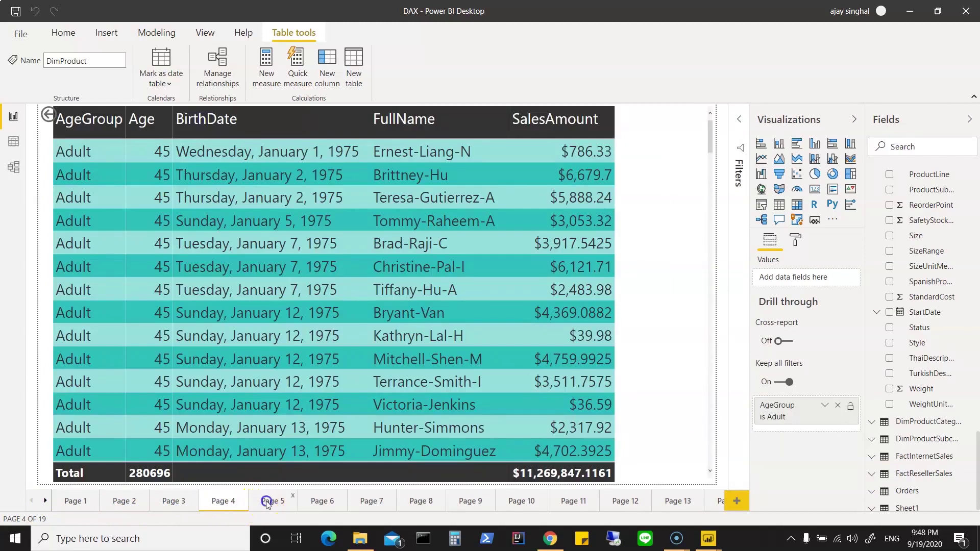
left_click(267, 503)
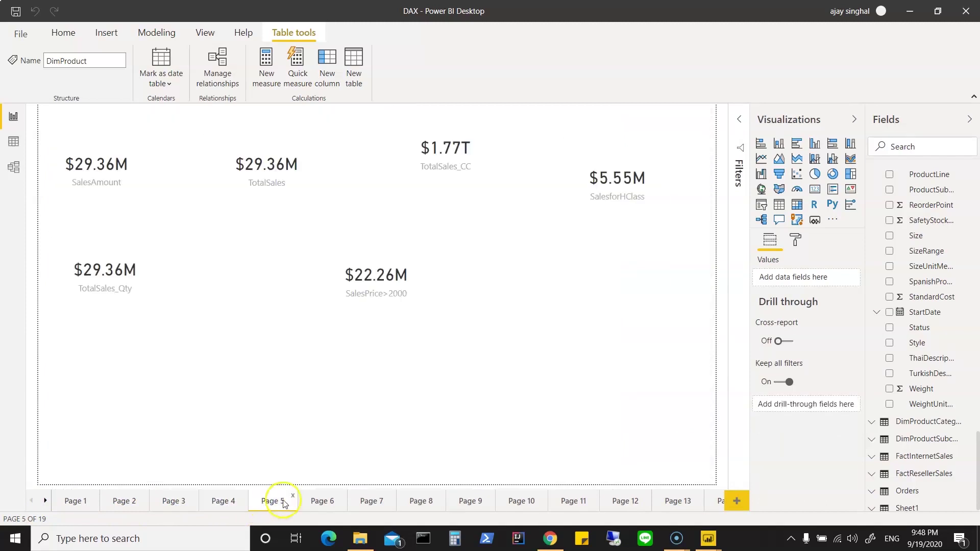
left_click(323, 503)
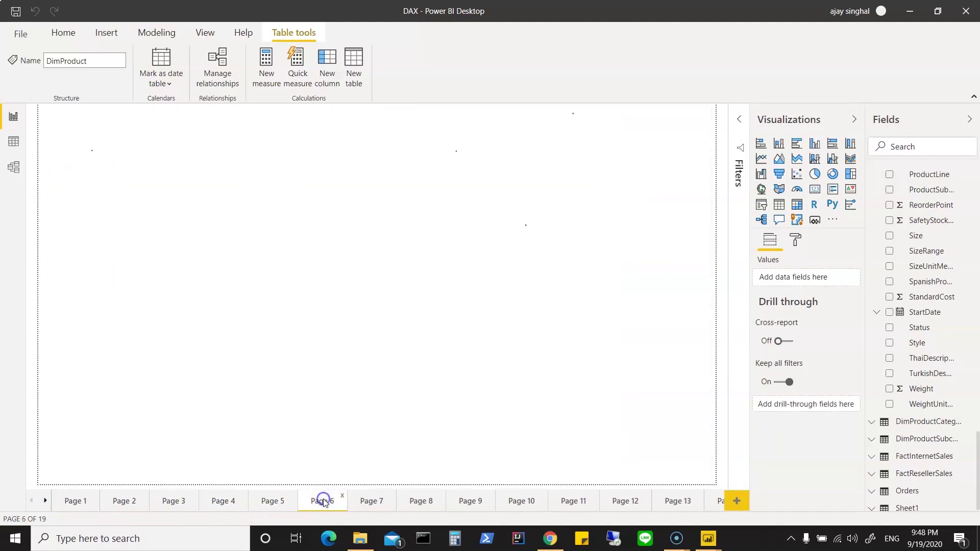